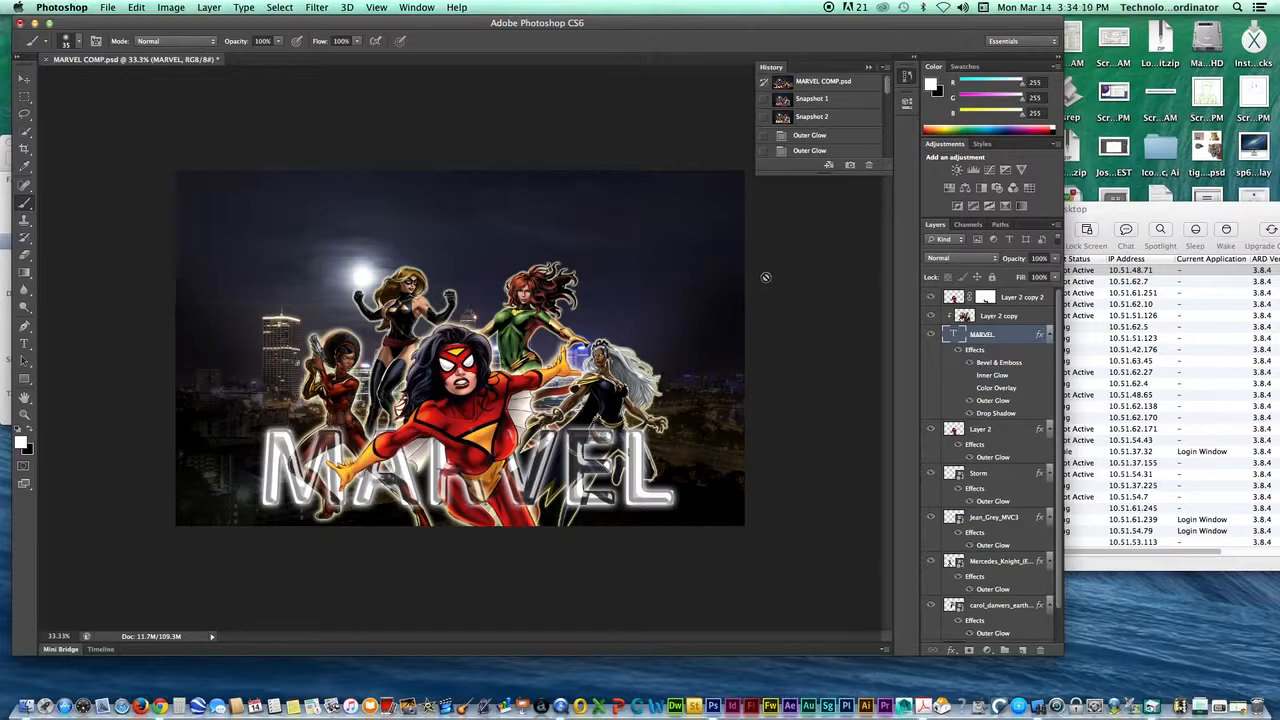
Step: Save the document as a new Photoshop file named "tutorial MARVEL COMP.psd" with layers kept and Maximize Compatibility on
{"action": "left_click", "coordinate": [106, 10]}
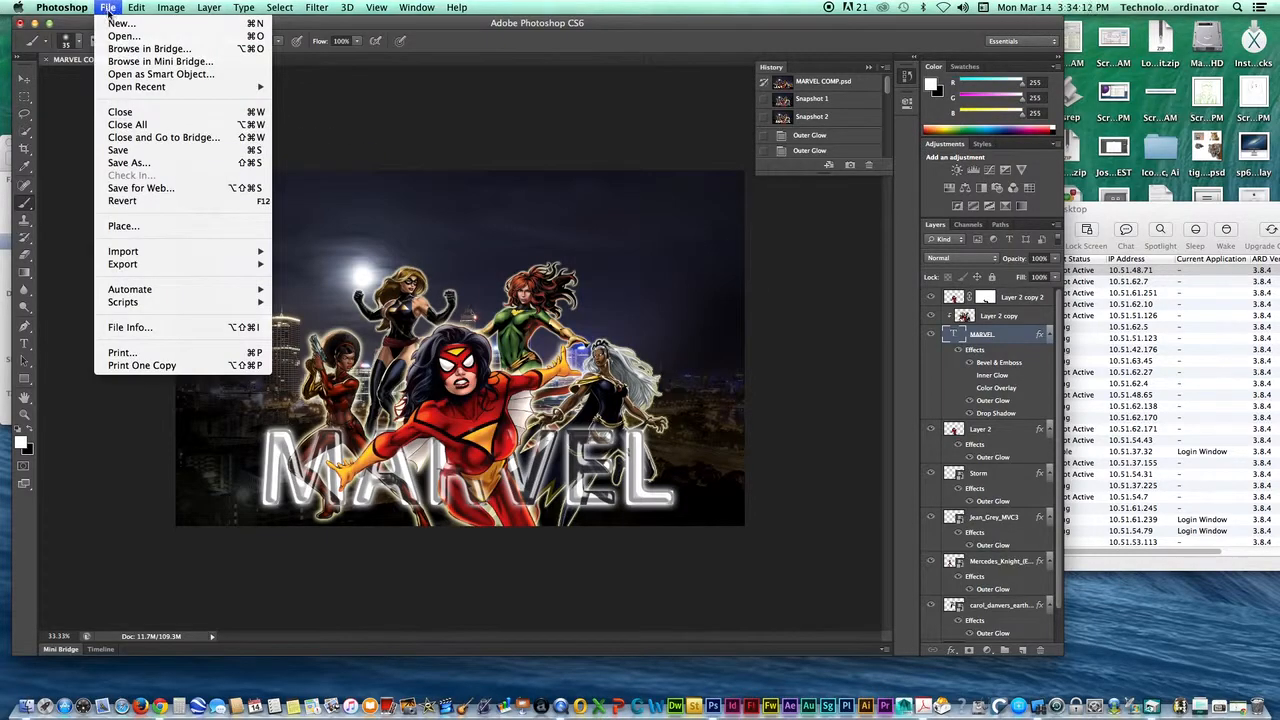
{"action": "left_click", "coordinate": [134, 162]}
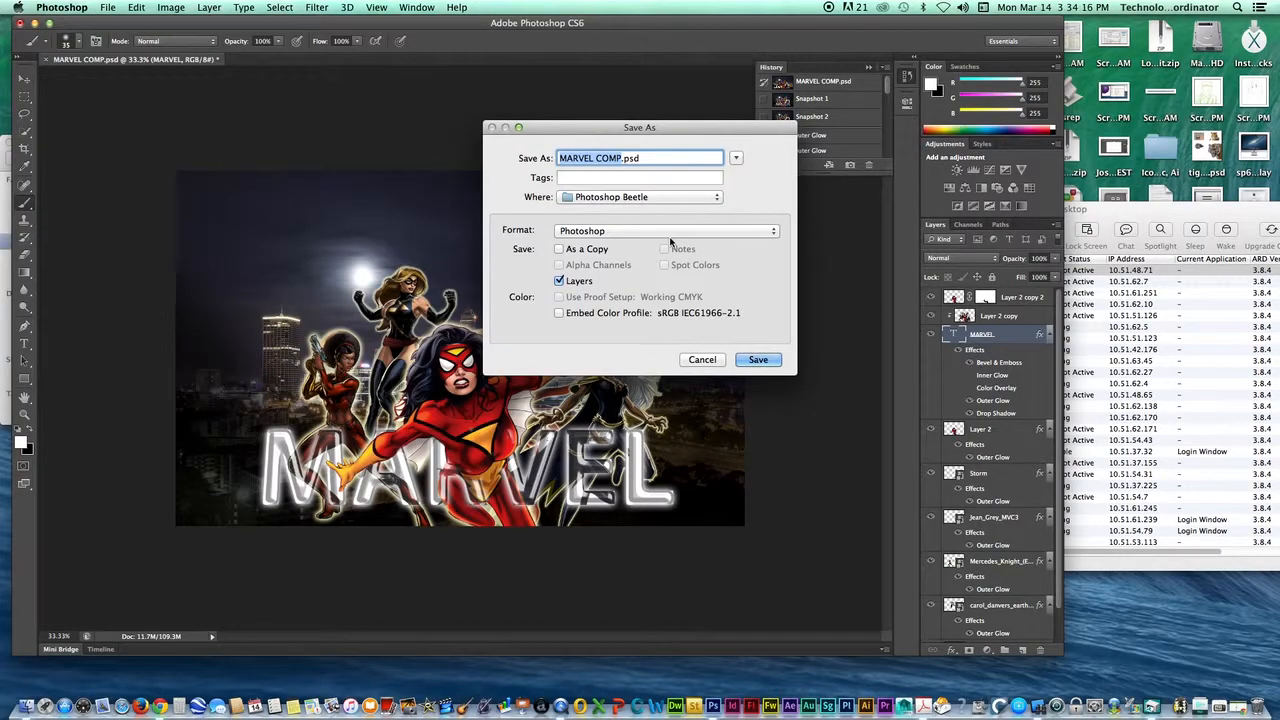
{"action": "key", "text": "Right"}
{"action": "key", "text": "Left"}
{"action": "key", "text": "Left"}
{"action": "key", "text": "Left"}
{"action": "key", "text": "Left"}
{"action": "key", "text": "Left"}
{"action": "key", "text": "Left"}
{"action": "key", "text": "Left"}
{"action": "key", "text": "Left"}
{"action": "key", "text": "Left"}
{"action": "key", "text": "Left"}
{"action": "key", "text": "Left"}
{"action": "type", "text": "tutoria"}
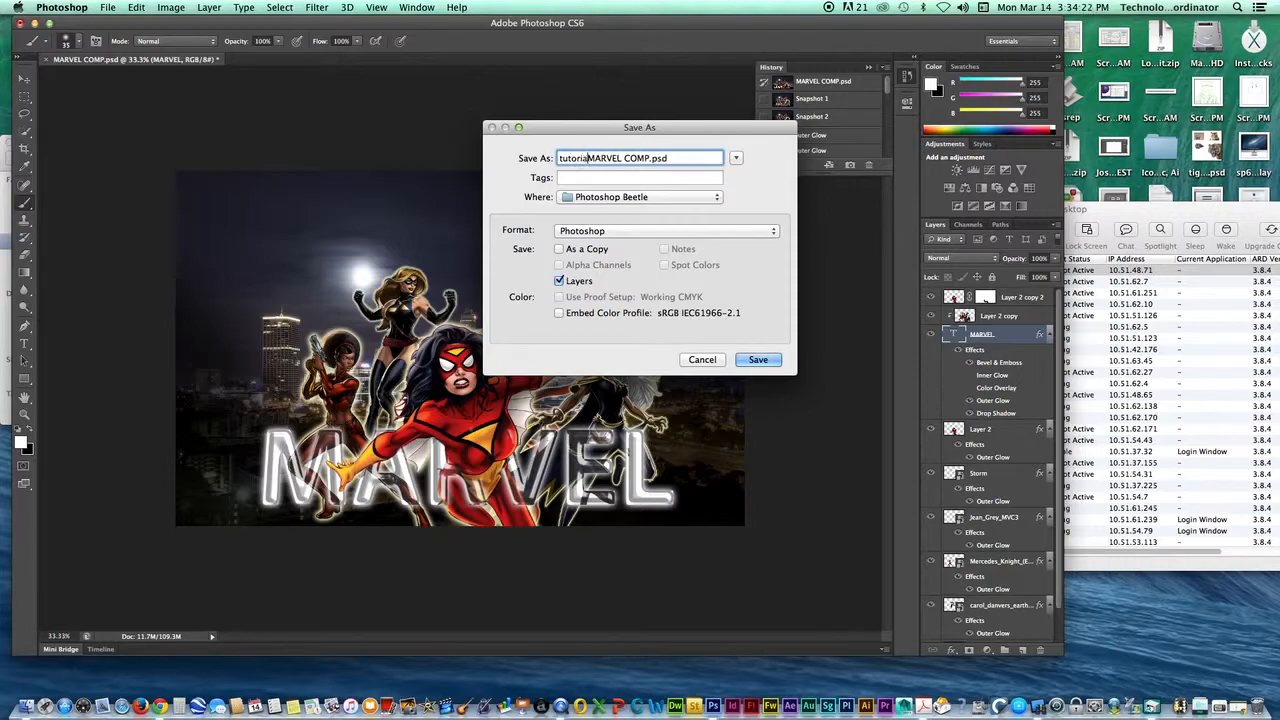
{"action": "type", "text": "l"}
{"action": "left_click", "coordinate": [760, 359]}
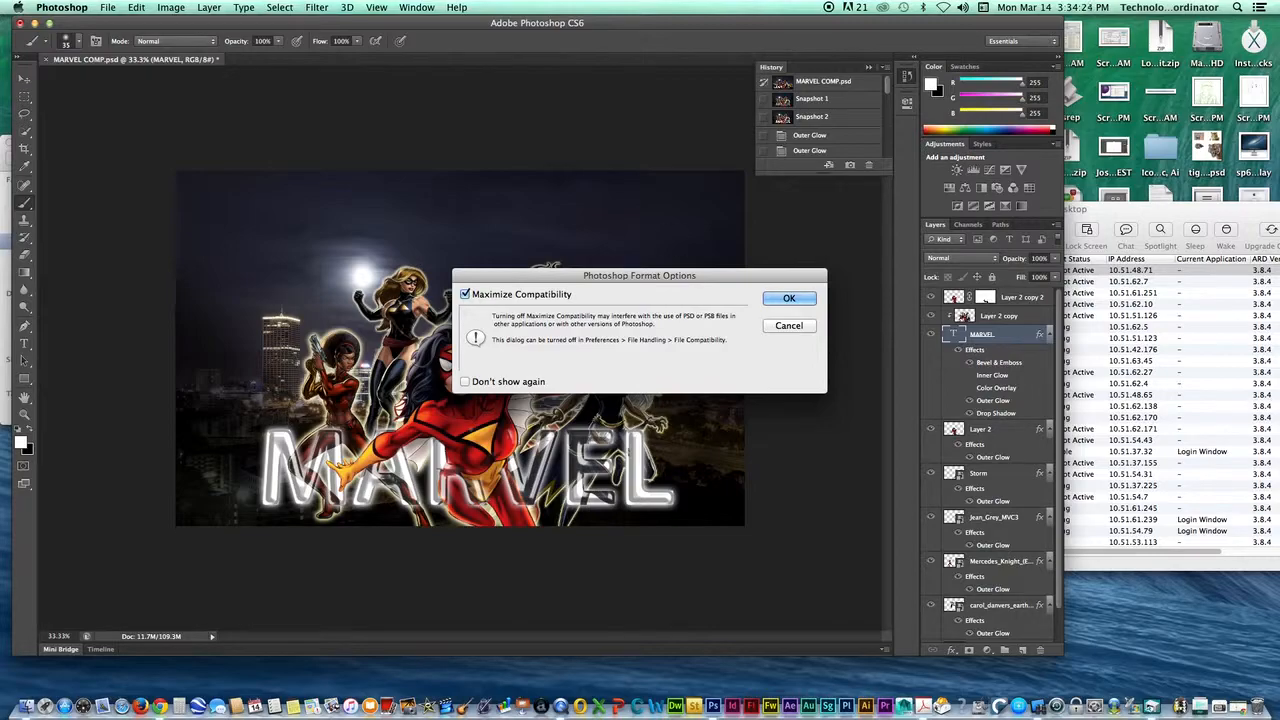
{"action": "left_click", "coordinate": [786, 299]}
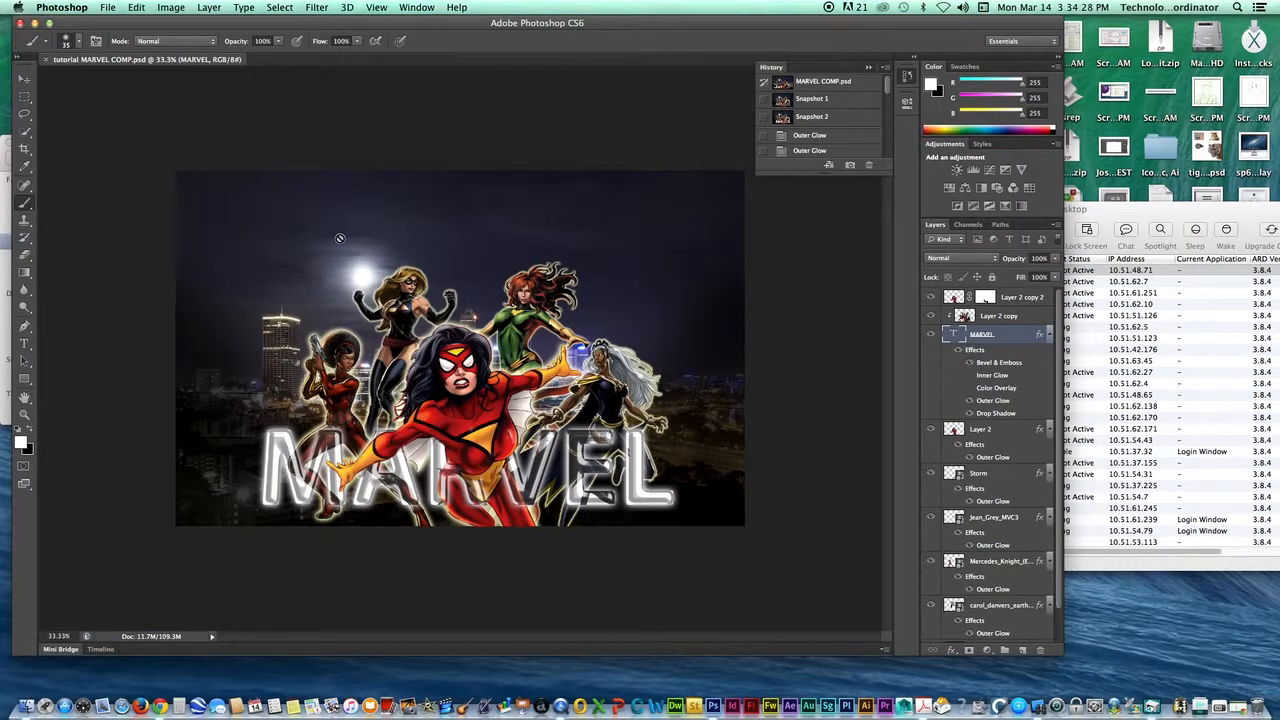
Step: Delete the Layer 2 copy 2, Layer 2 copy and MARVEL text layers
{"action": "left_click", "coordinate": [1017, 298]}
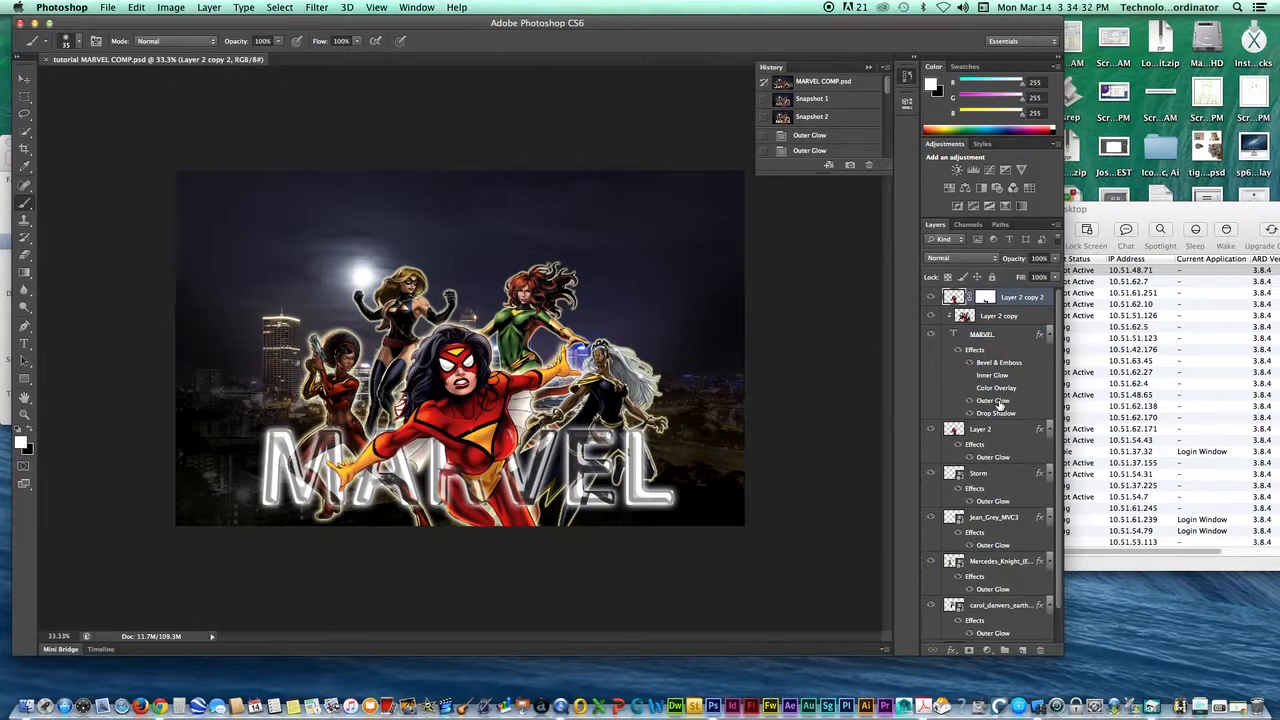
{"action": "left_click", "coordinate": [1003, 316], "text": "shift"}
{"action": "key", "text": "Delete"}
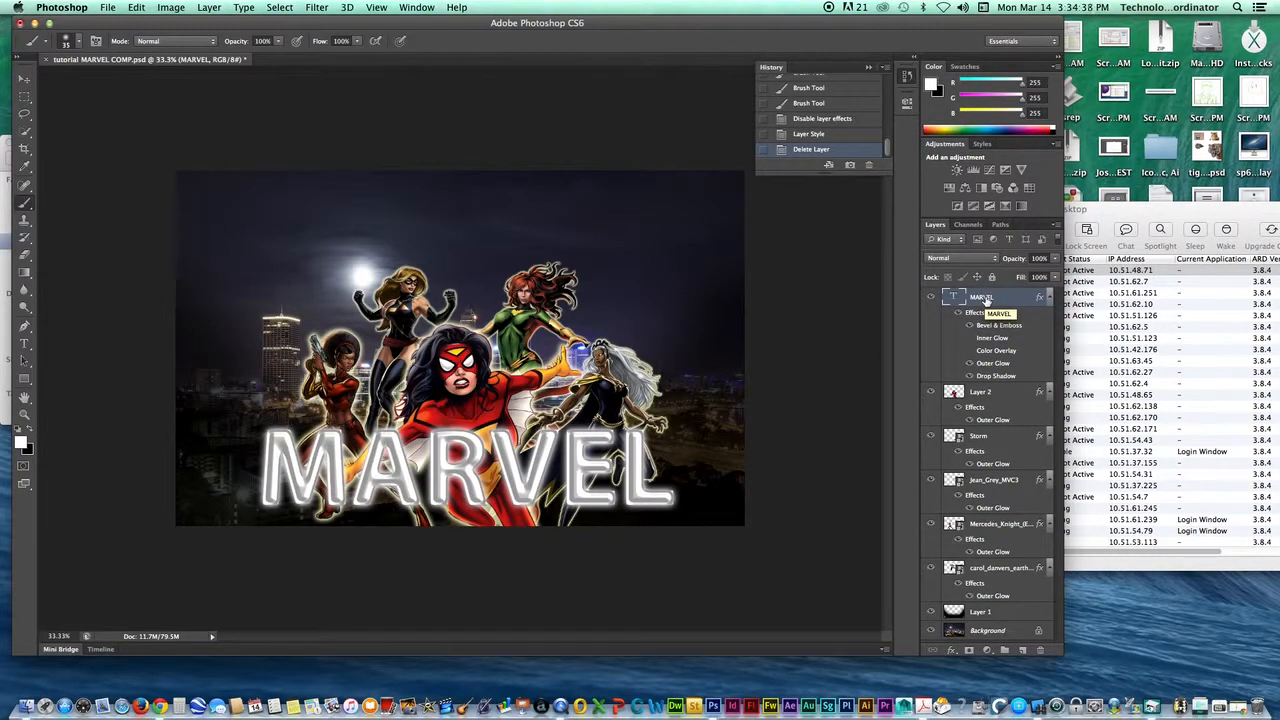
{"action": "key", "text": "Delete"}
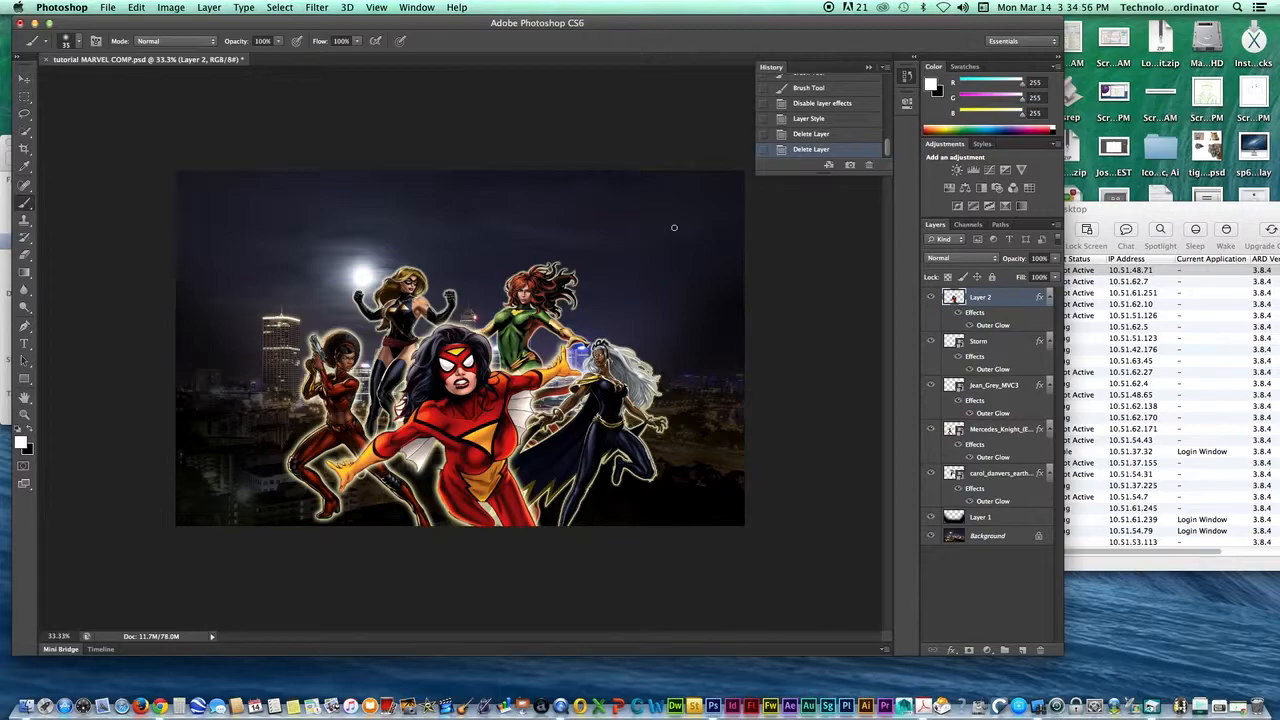
Step: Hide Layer 2, Storm, Jean_Grey_MVC3, Mercedes_Knight, carol_danvers and Layer 1 so only the Background shows
{"action": "left_click", "coordinate": [929, 298]}
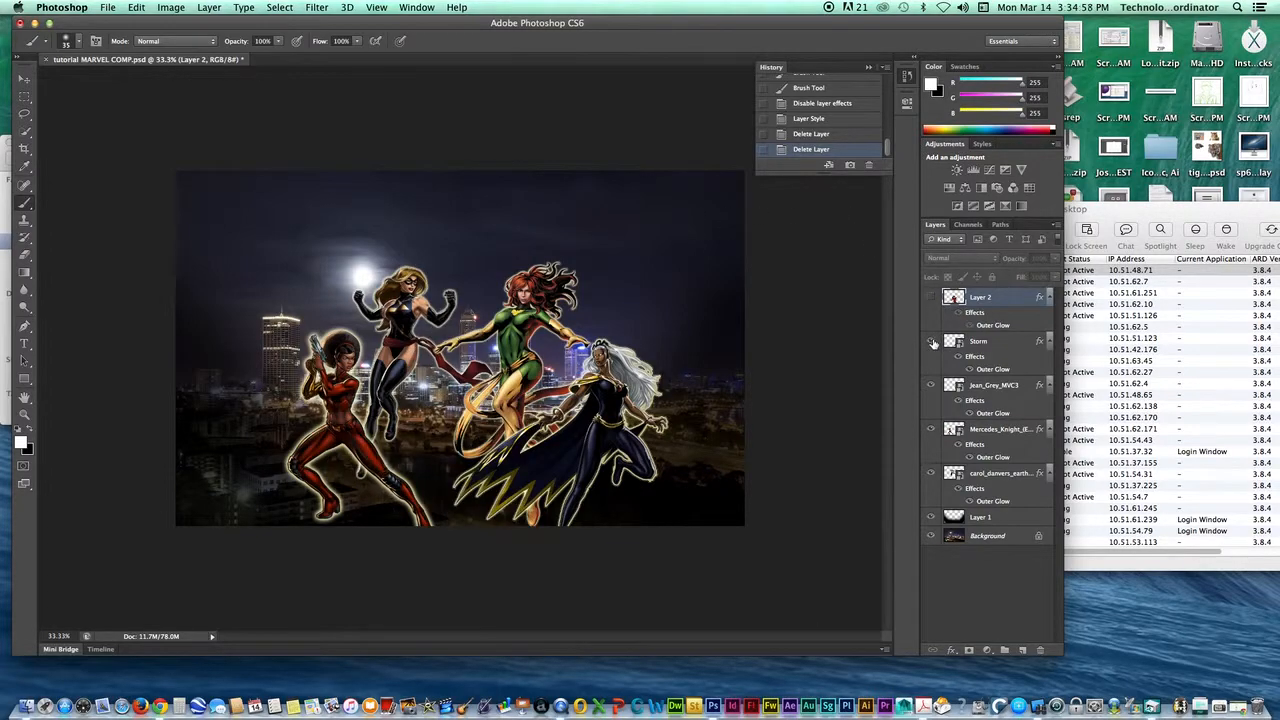
{"action": "left_click", "coordinate": [930, 341]}
{"action": "left_click", "coordinate": [931, 389]}
{"action": "left_click", "coordinate": [931, 429]}
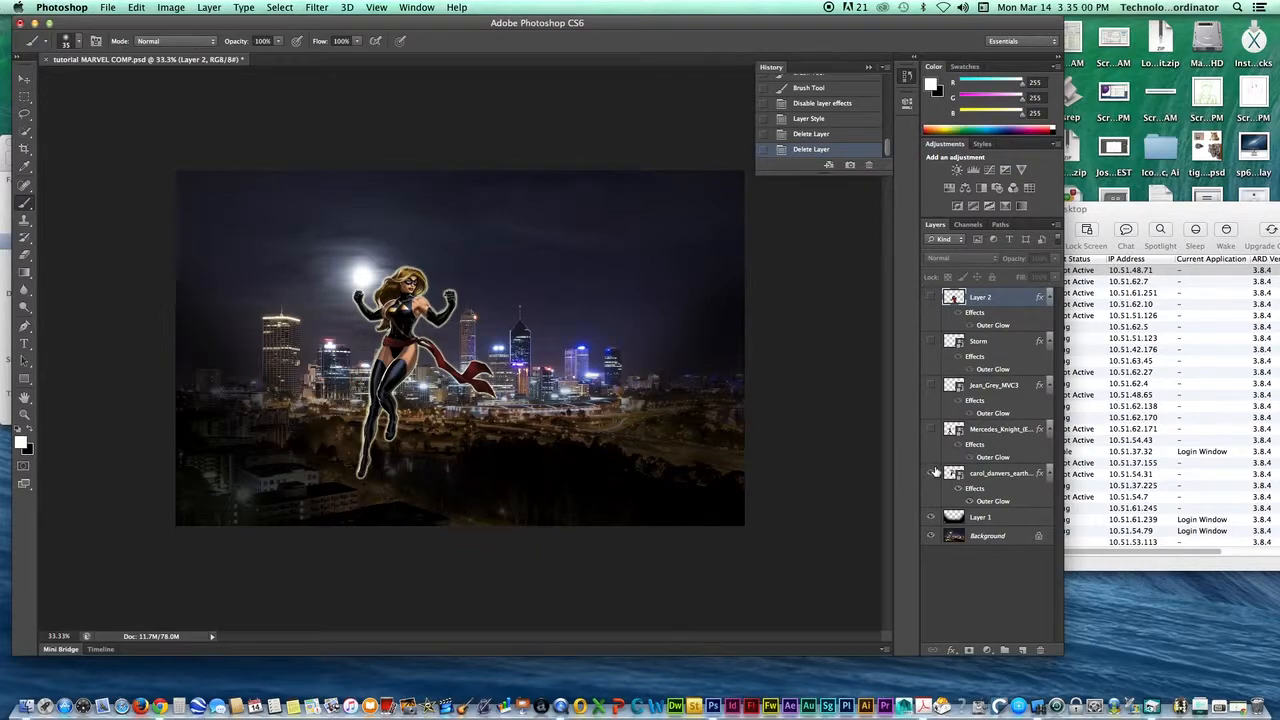
{"action": "left_click", "coordinate": [931, 473]}
{"action": "left_click", "coordinate": [931, 519]}
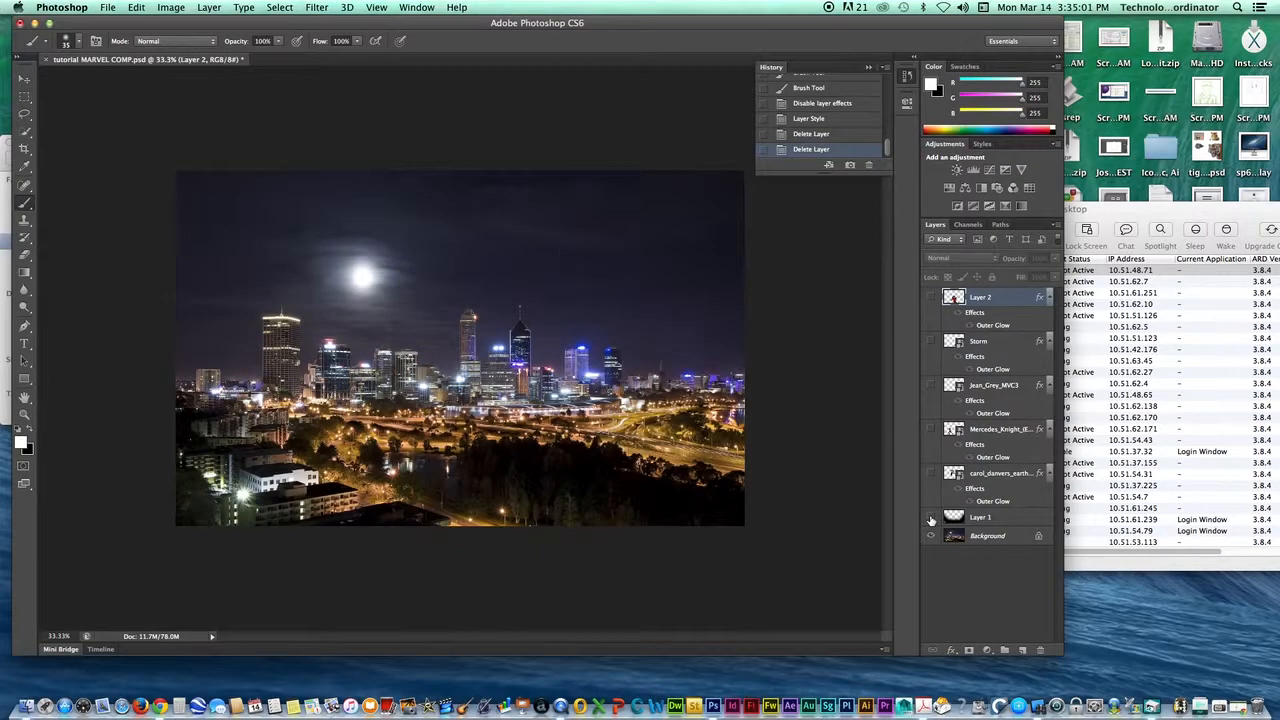
Step: Select and show Layer 1, and hide the Background to isolate the dark vignette
{"action": "left_click", "coordinate": [984, 517]}
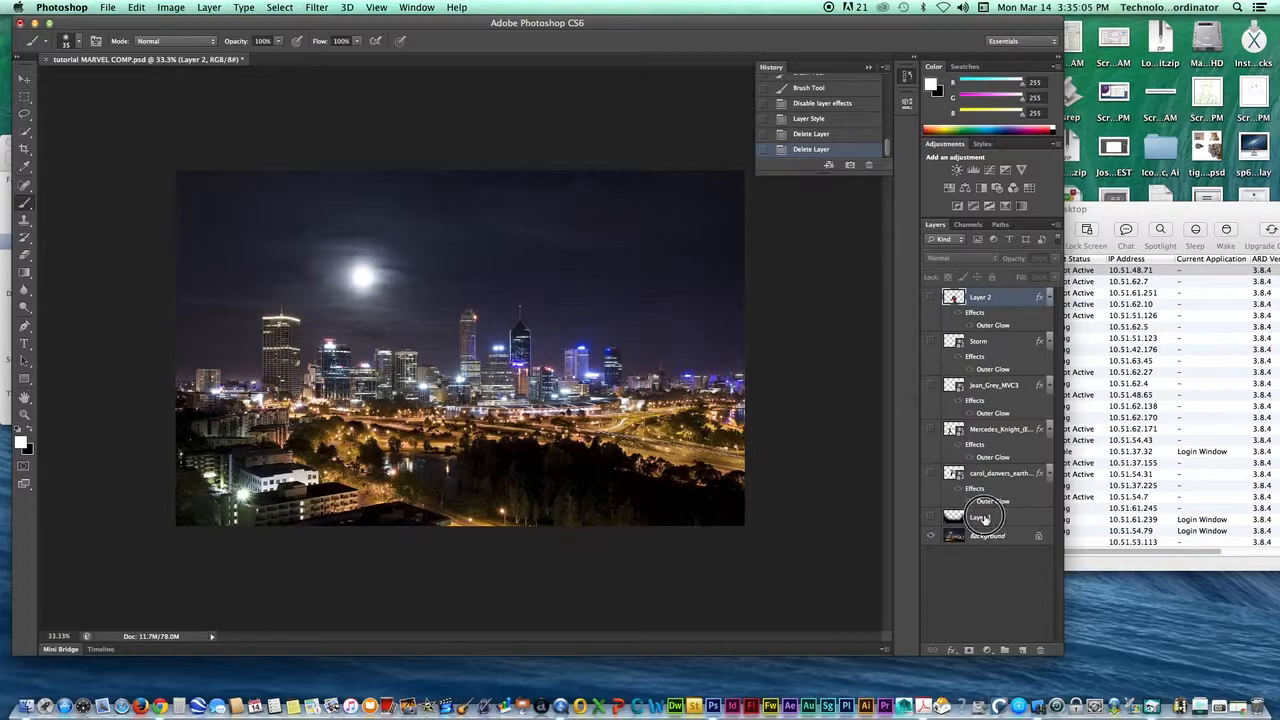
{"action": "left_click", "coordinate": [931, 518]}
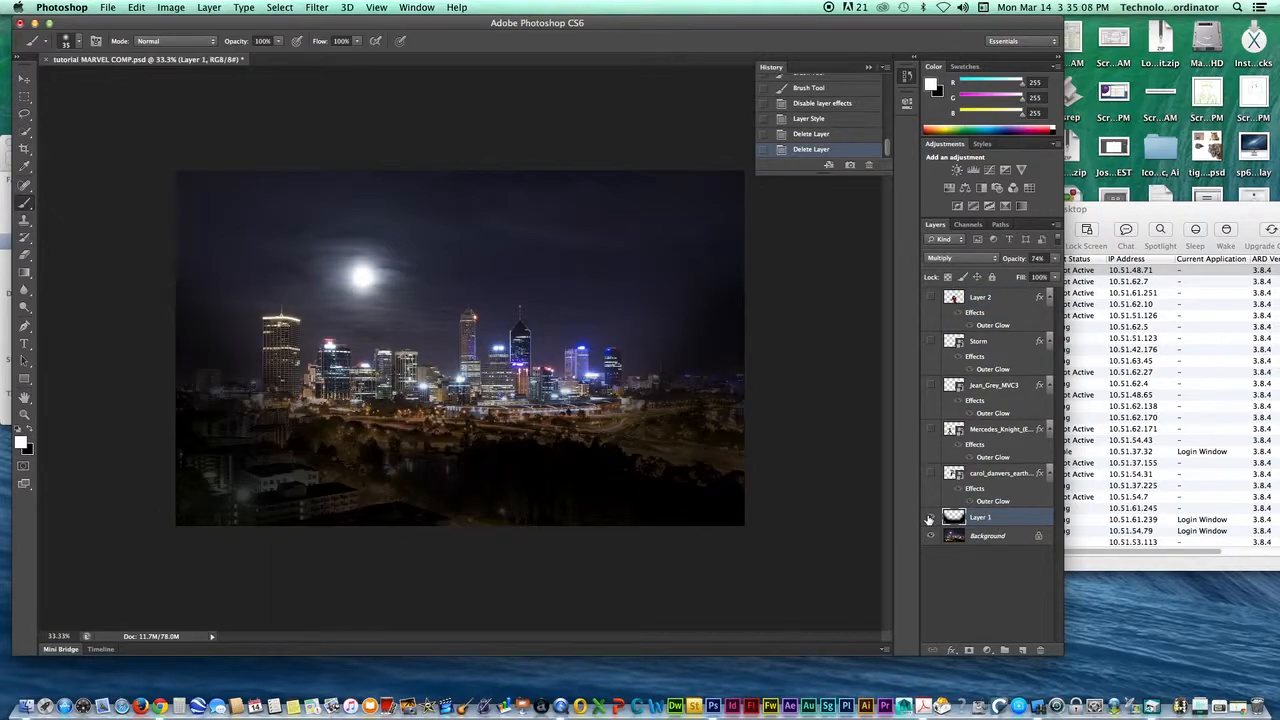
{"action": "left_click", "coordinate": [931, 537]}
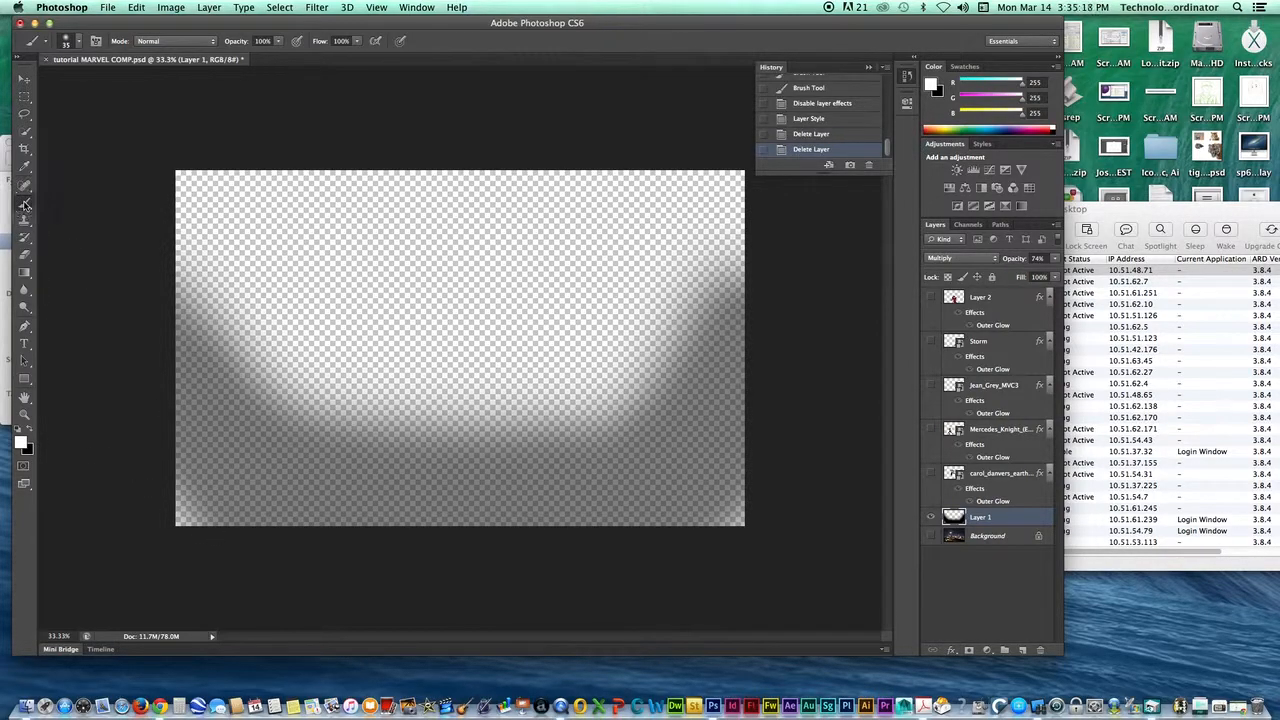
Step: Brush black over the light lower-left corner of Layer 1's vignette, and show the Background layer
{"action": "left_click", "coordinate": [29, 429]}
{"action": "mouse_move", "coordinate": [218, 517]}
{"action": "left_mouse_down"}
{"action": "mouse_move", "coordinate": [103, 477]}
{"action": "mouse_move", "coordinate": [228, 529]}
{"action": "left_mouse_up"}
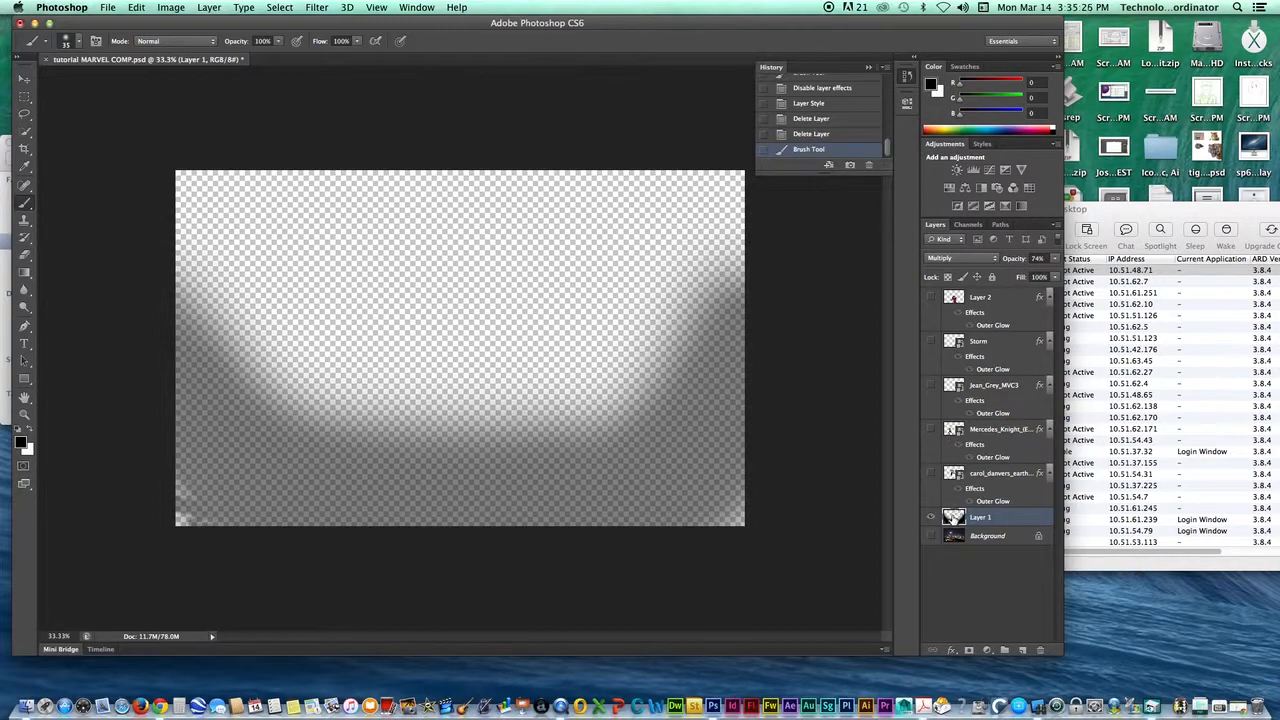
{"action": "left_click", "coordinate": [931, 537]}
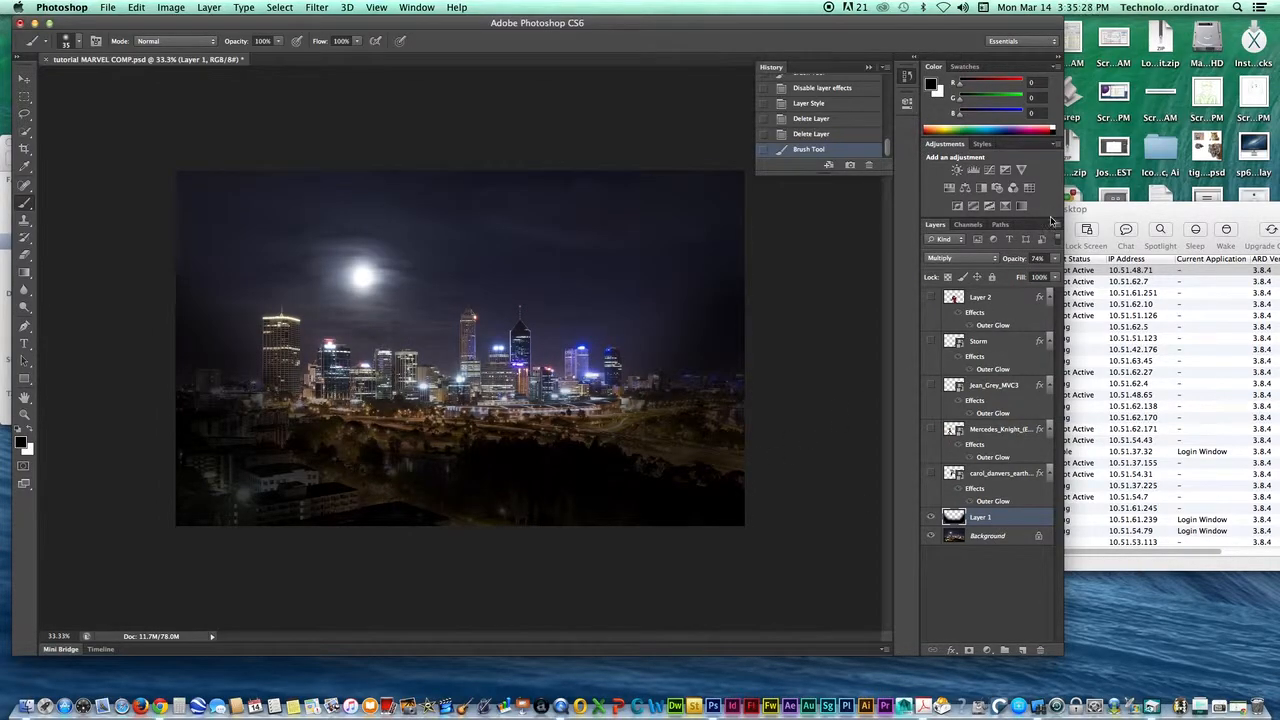
Step: Preview Layer 1 at 100% opacity and return it to 74%
{"action": "left_click", "coordinate": [1054, 258]}
{"action": "left_click_drag", "start_coordinate": [1036, 273], "coordinate": [1058, 272]}
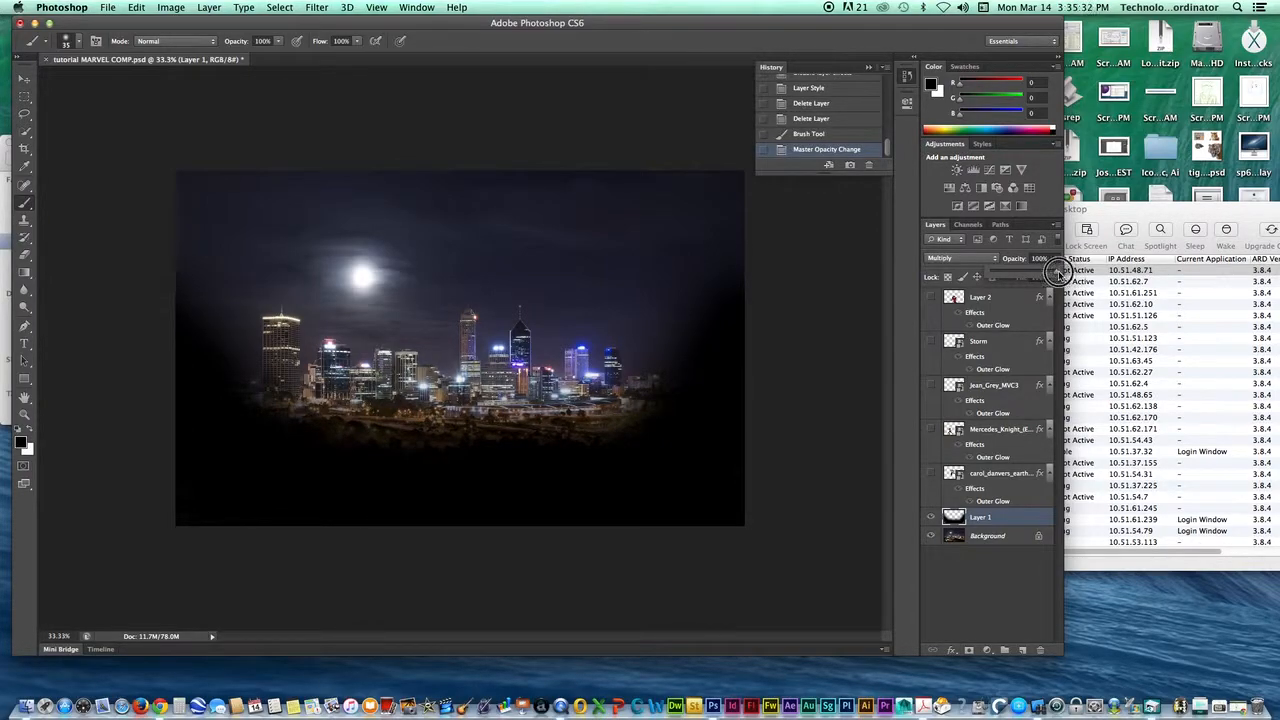
{"action": "left_click_drag", "start_coordinate": [1052, 272], "coordinate": [1040, 276]}
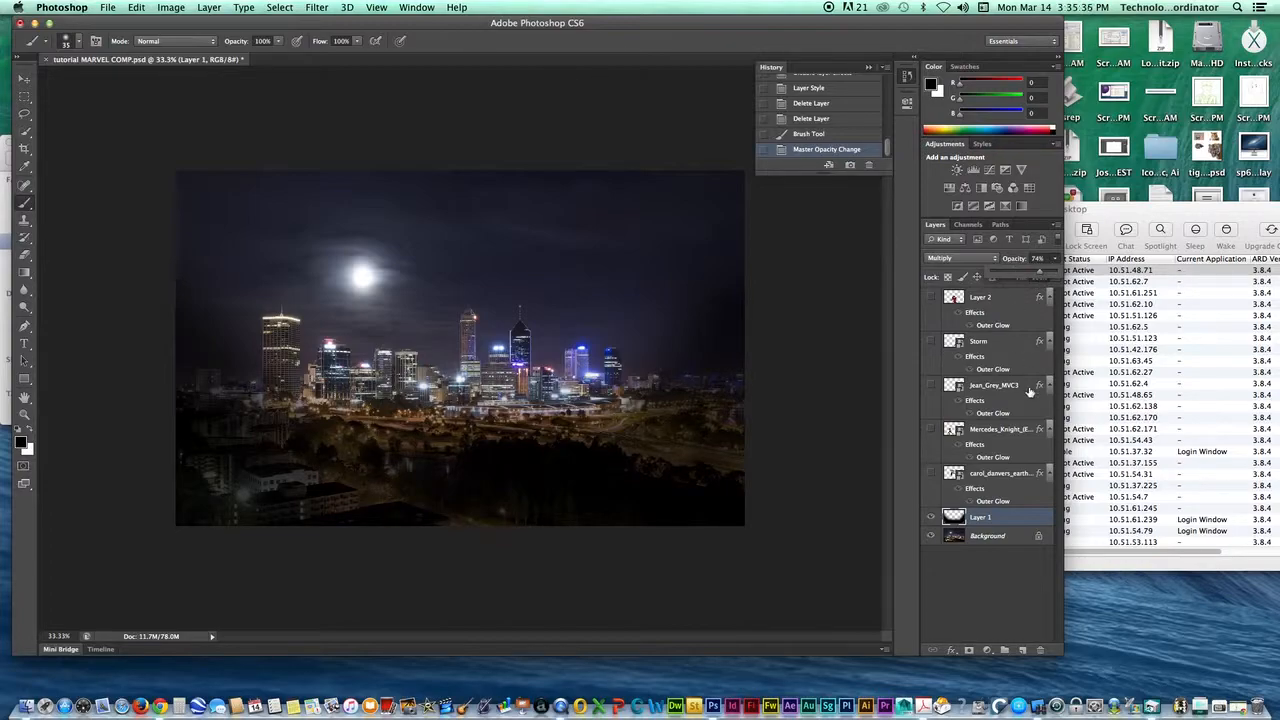
Step: Show the carol_danvers layer and remove its layer effects
{"action": "left_click", "coordinate": [931, 473]}
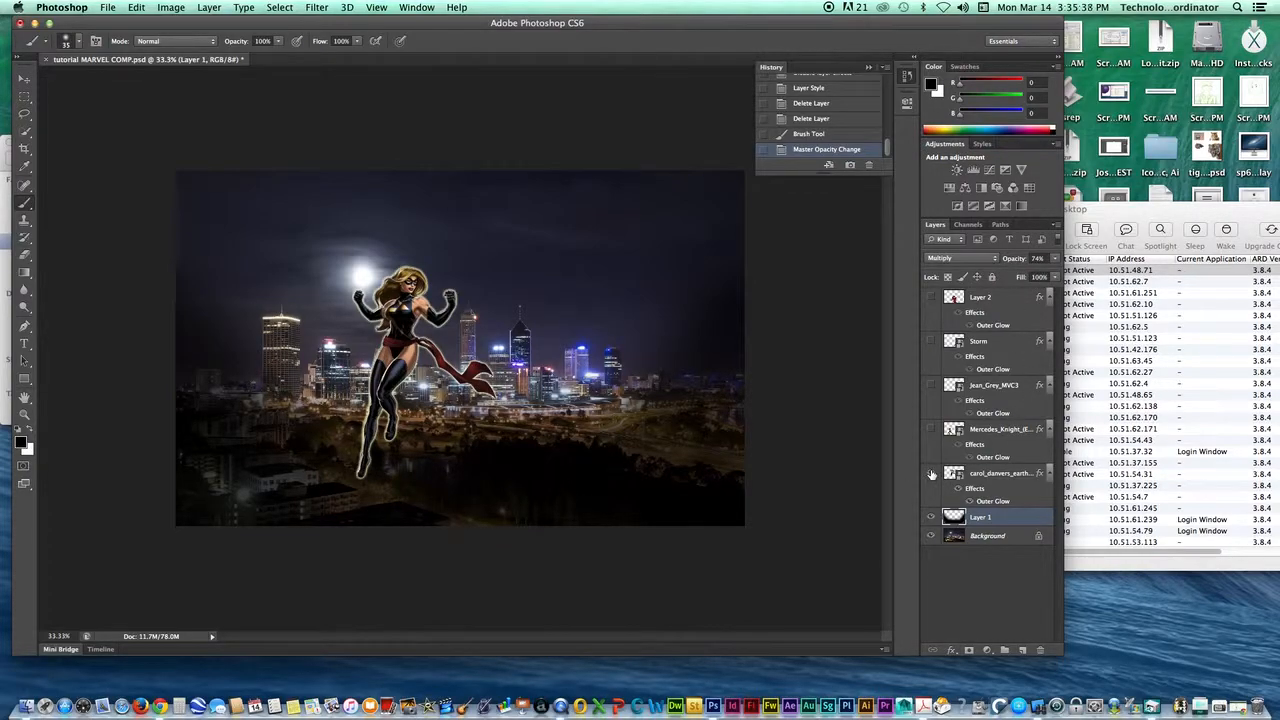
{"action": "double_click", "coordinate": [979, 490]}
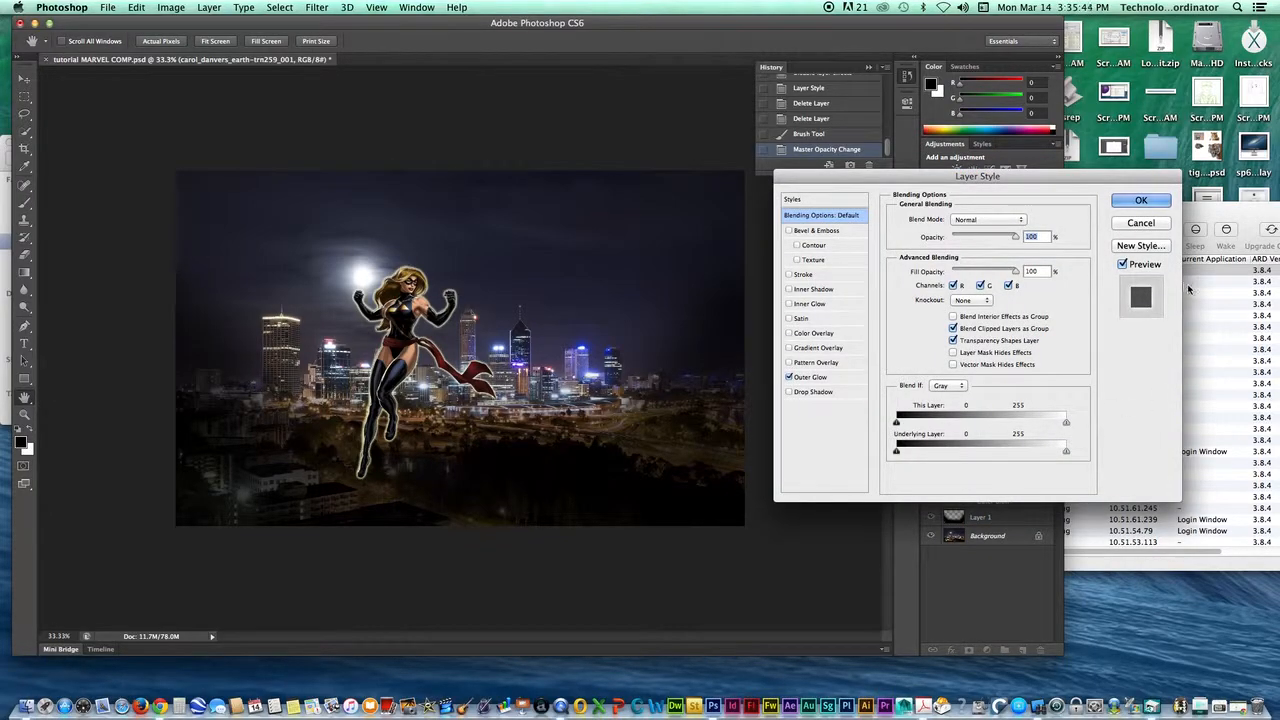
{"action": "left_click", "coordinate": [1142, 224]}
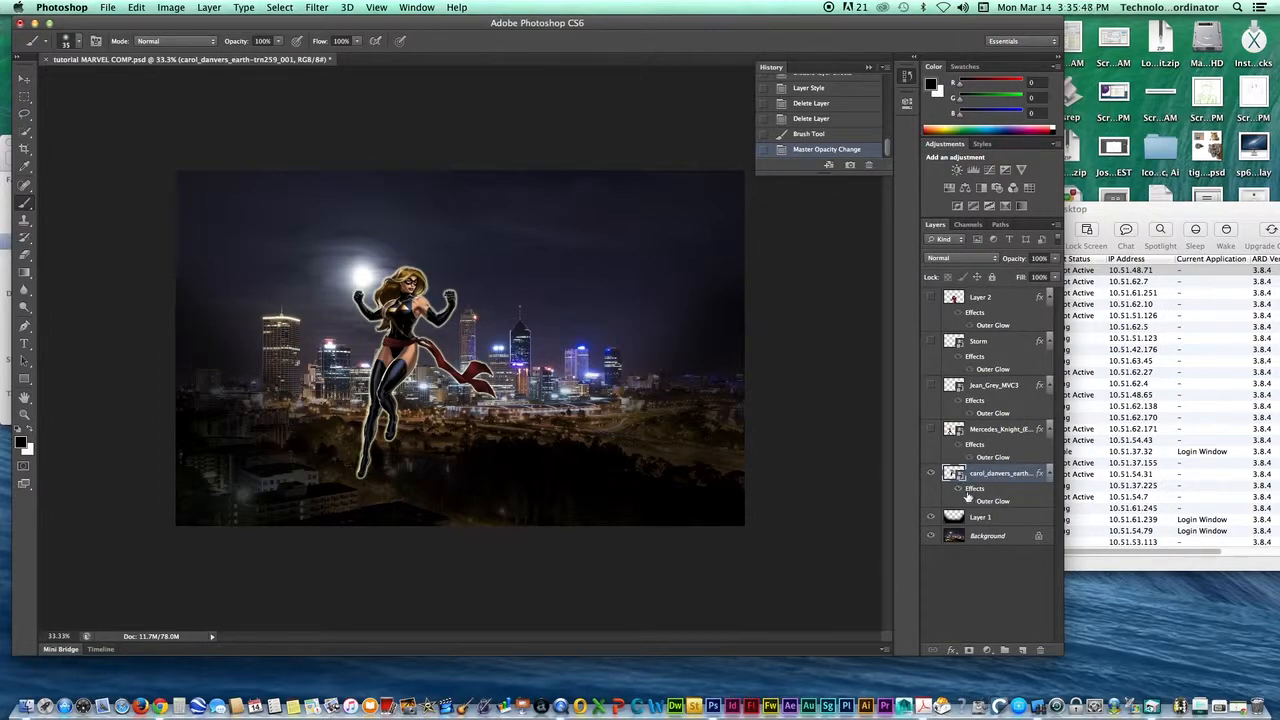
{"action": "left_click_drag", "start_coordinate": [975, 493], "coordinate": [1042, 650]}
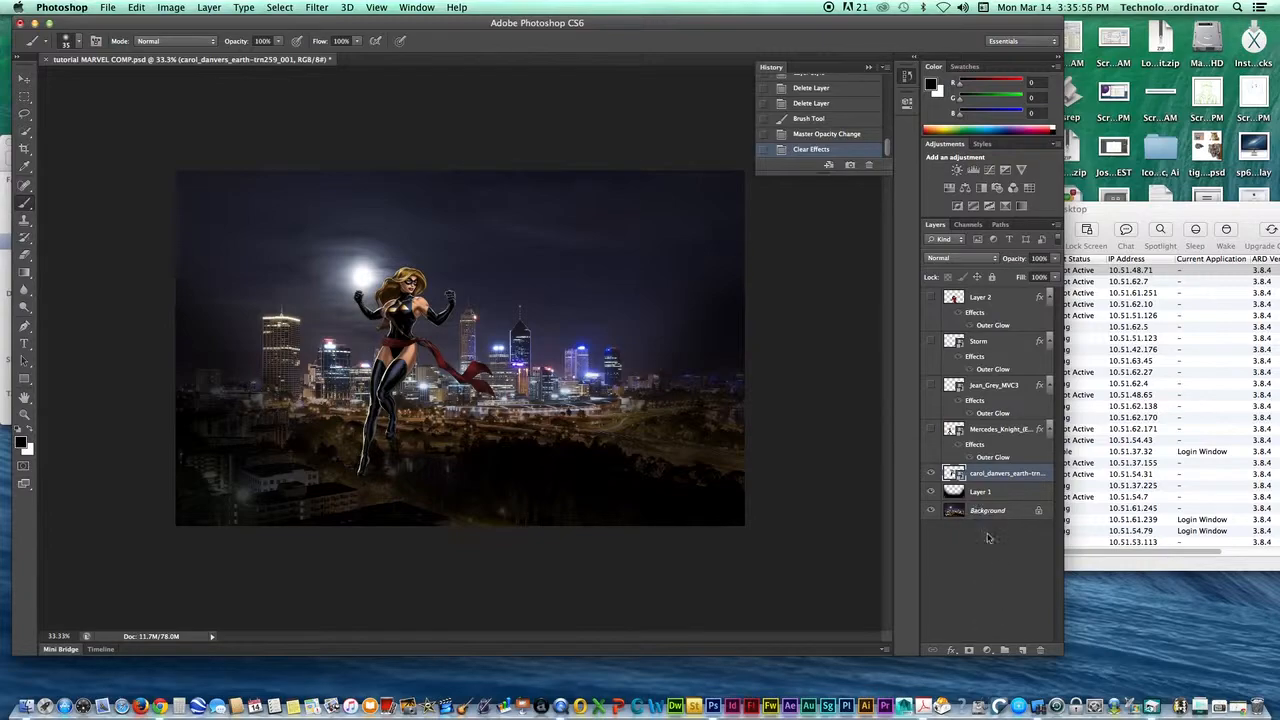
Step: Preview an Outer Glow on the carol_danvers layer through Blending Options and leave it switched off
{"action": "left_click", "coordinate": [952, 650]}
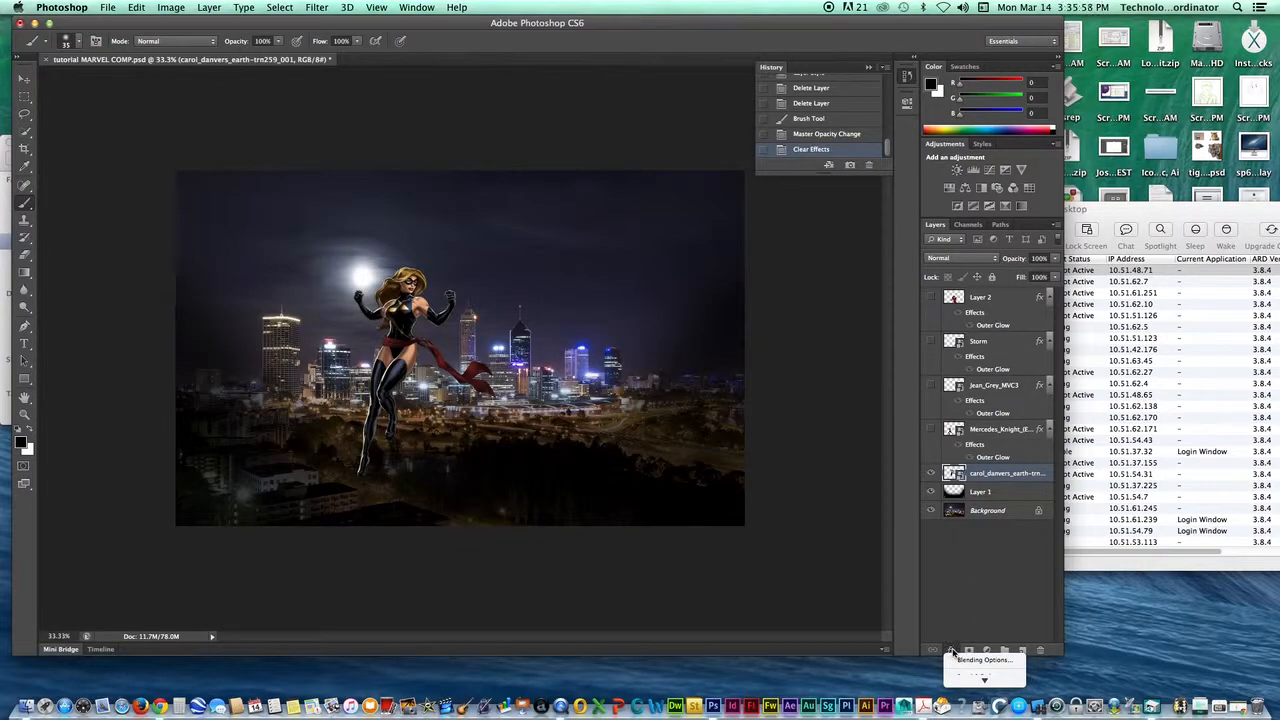
{"action": "left_click", "coordinate": [965, 660]}
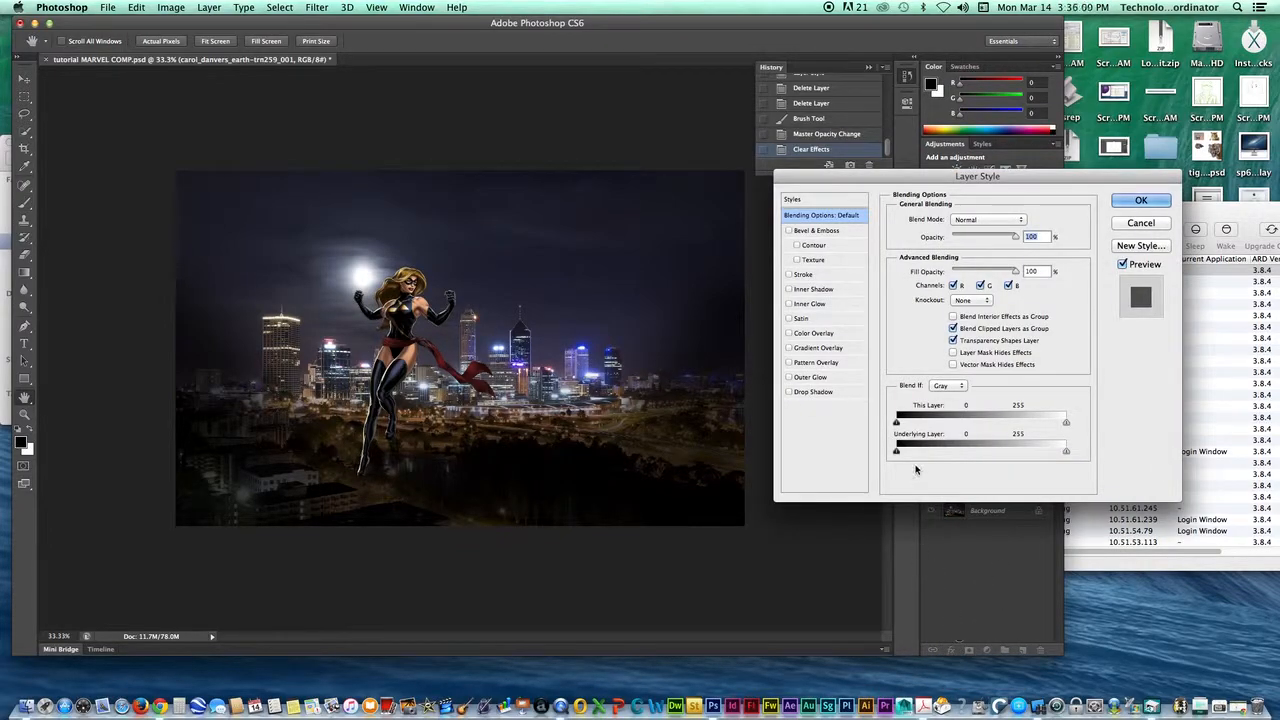
{"action": "left_click", "coordinate": [789, 377]}
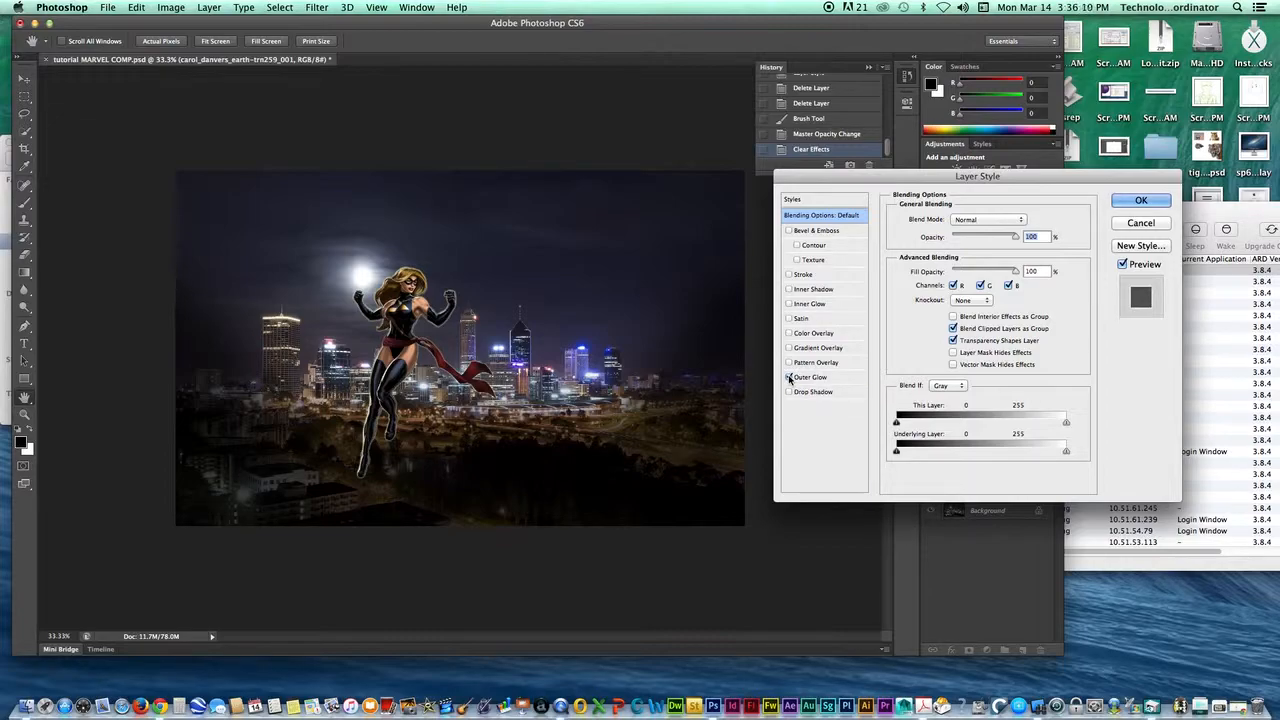
{"action": "left_click", "coordinate": [789, 378]}
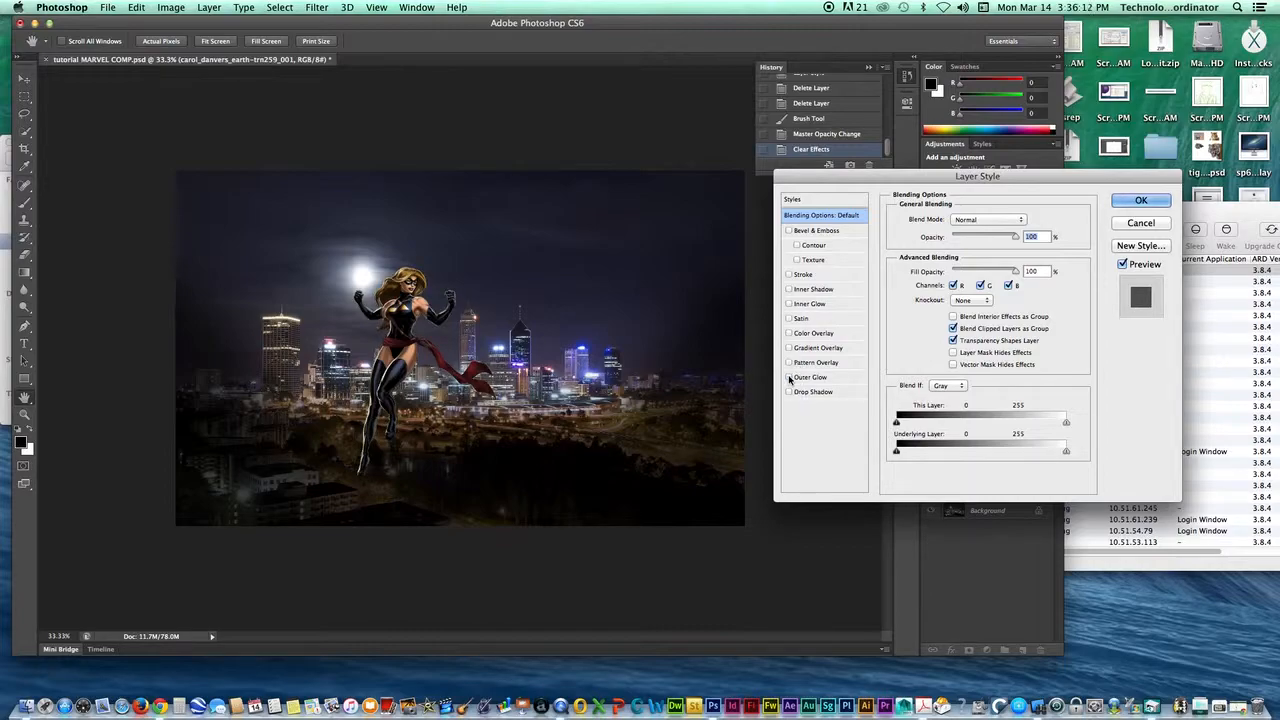
{"action": "left_click", "coordinate": [1141, 203]}
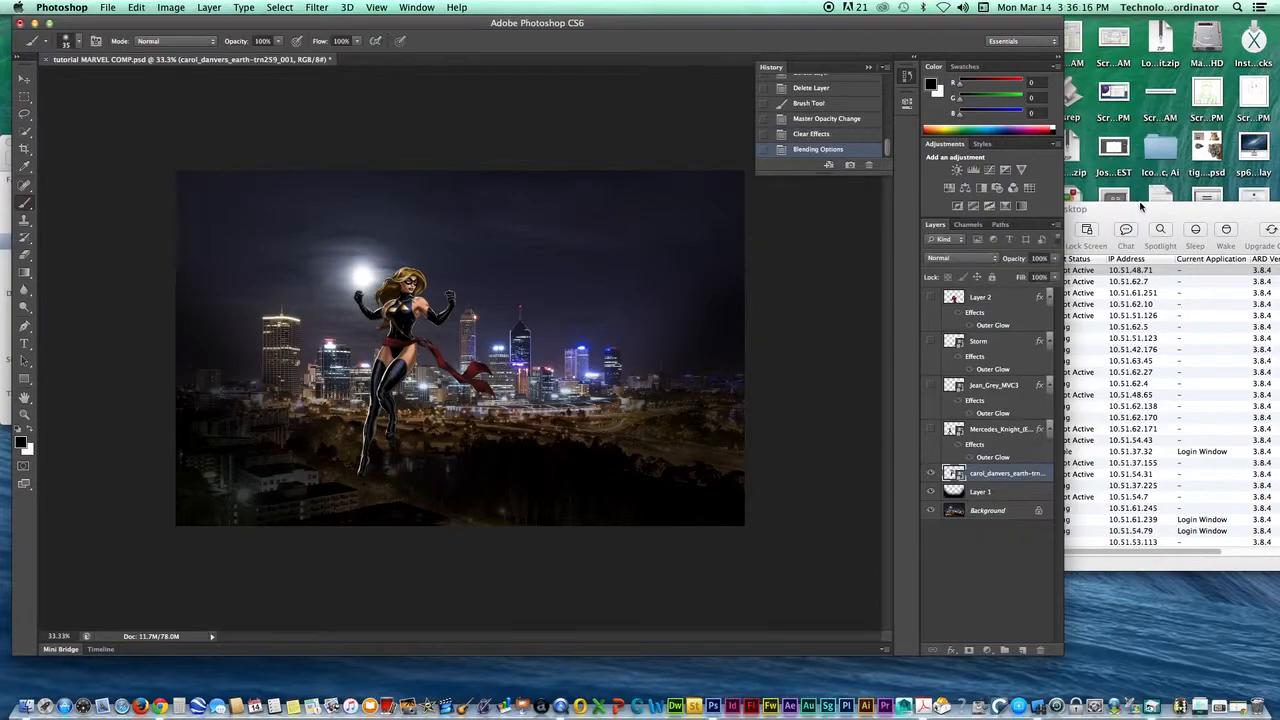
Step: Show the Mercedes_Knight, Jean_Grey_MVC3, Storm and Layer 2 character layers
{"action": "left_click", "coordinate": [932, 430]}
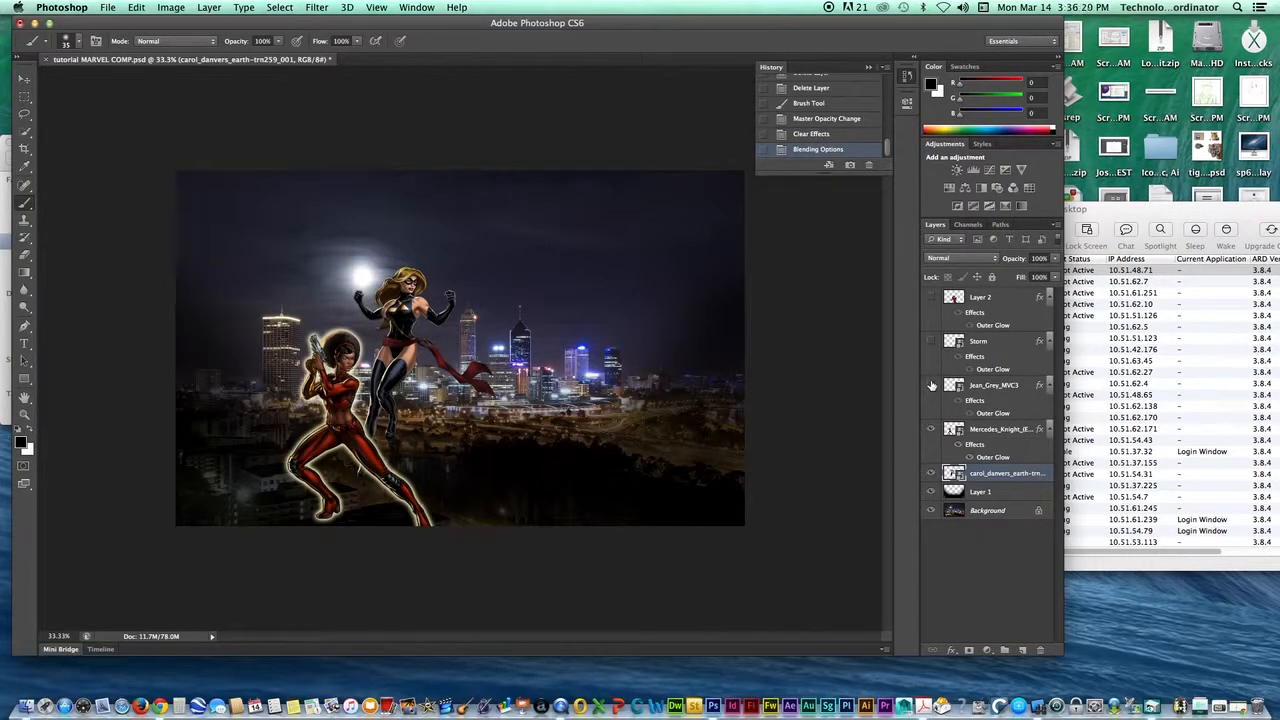
{"action": "left_click", "coordinate": [932, 386]}
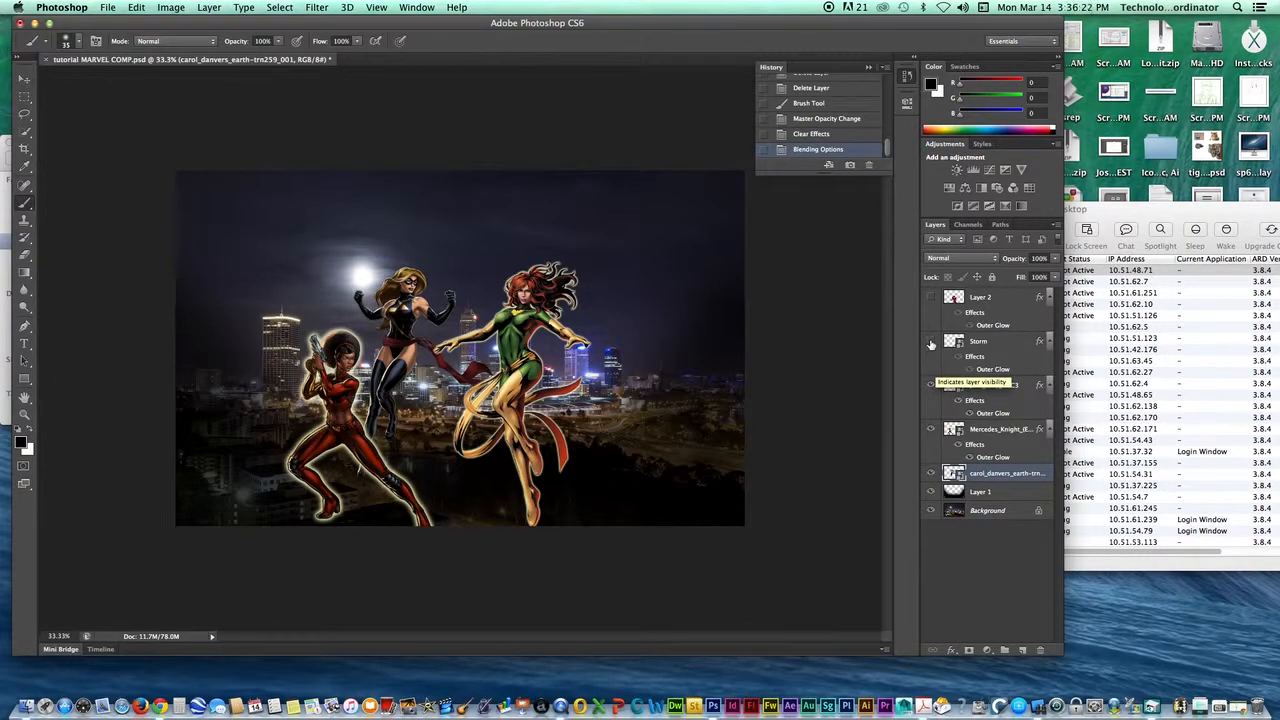
{"action": "left_click", "coordinate": [931, 343]}
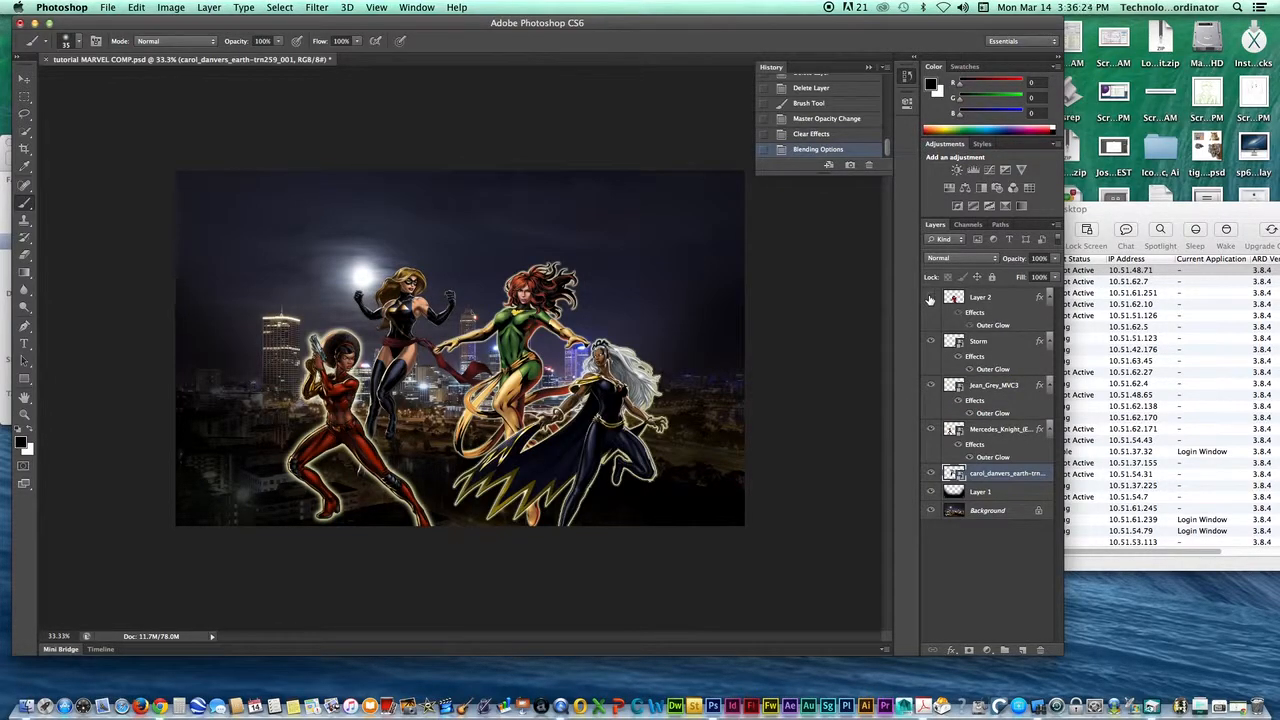
{"action": "left_click", "coordinate": [930, 298]}
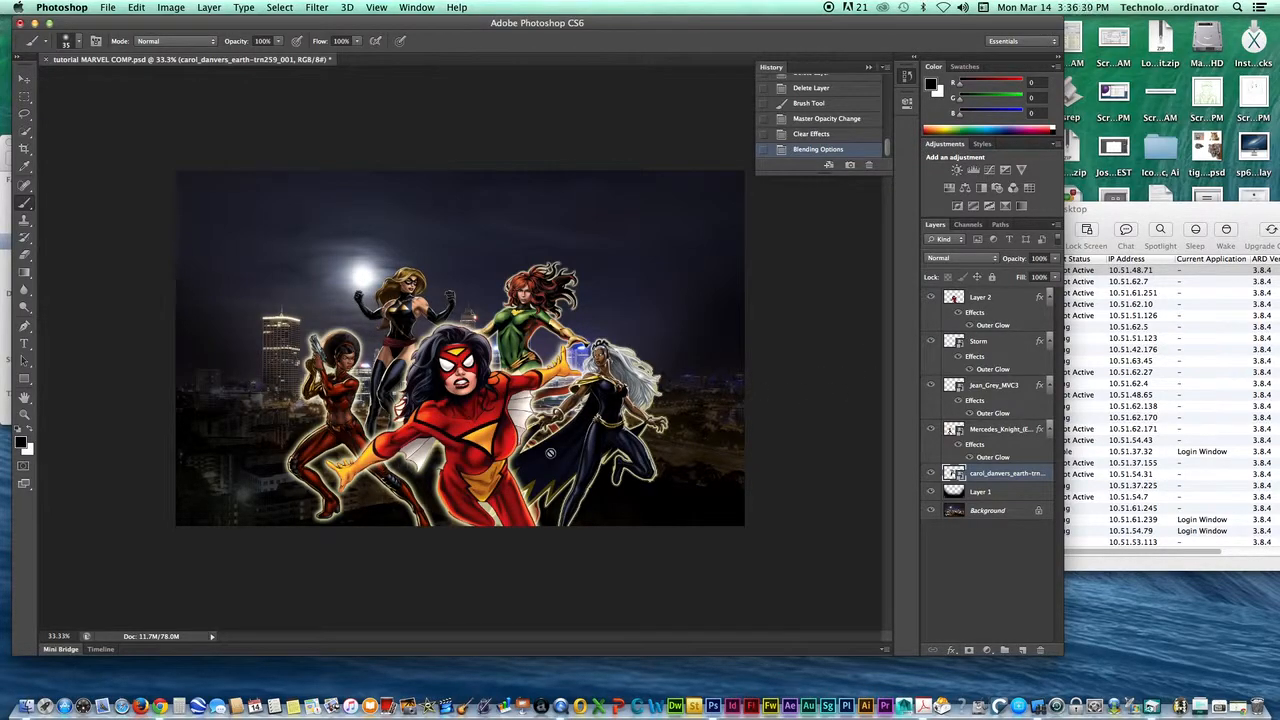
Step: Add a text layer reading "MARVEL" over the lower-left part of the composite
{"action": "left_click", "coordinate": [25, 343]}
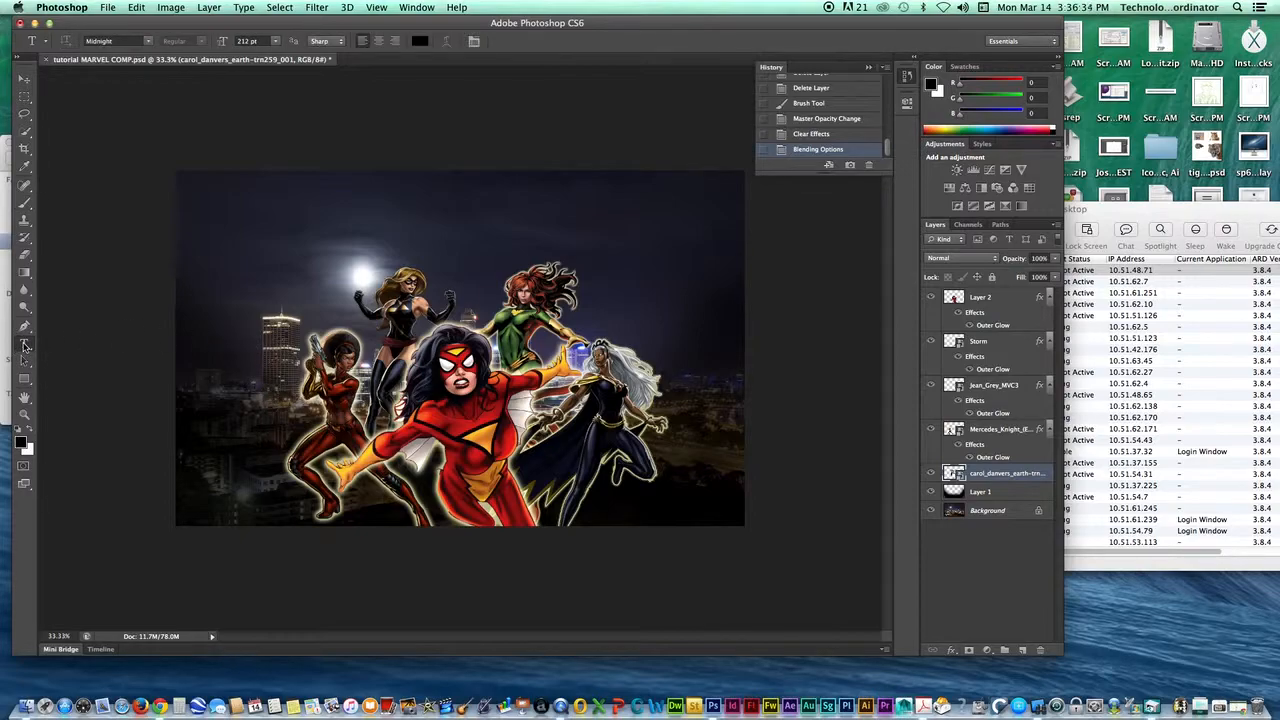
{"action": "left_click", "coordinate": [273, 457]}
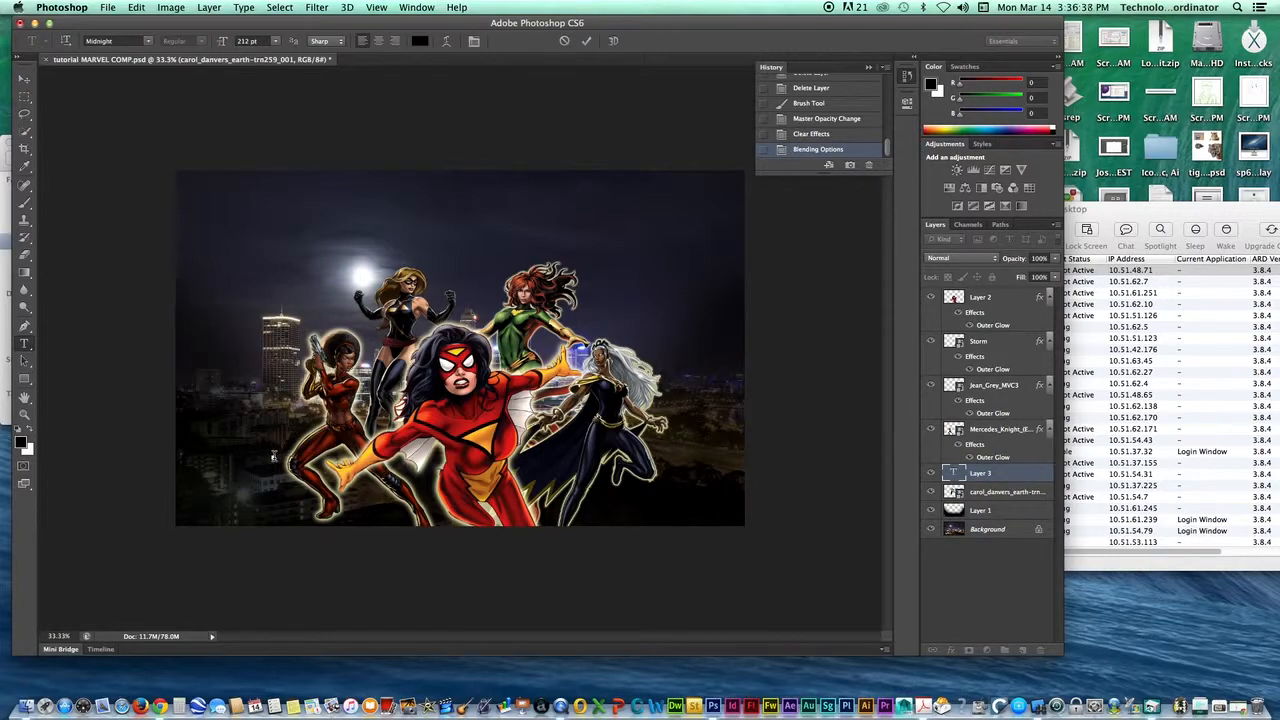
{"action": "left_click_drag", "start_coordinate": [983, 477], "coordinate": [966, 291]}
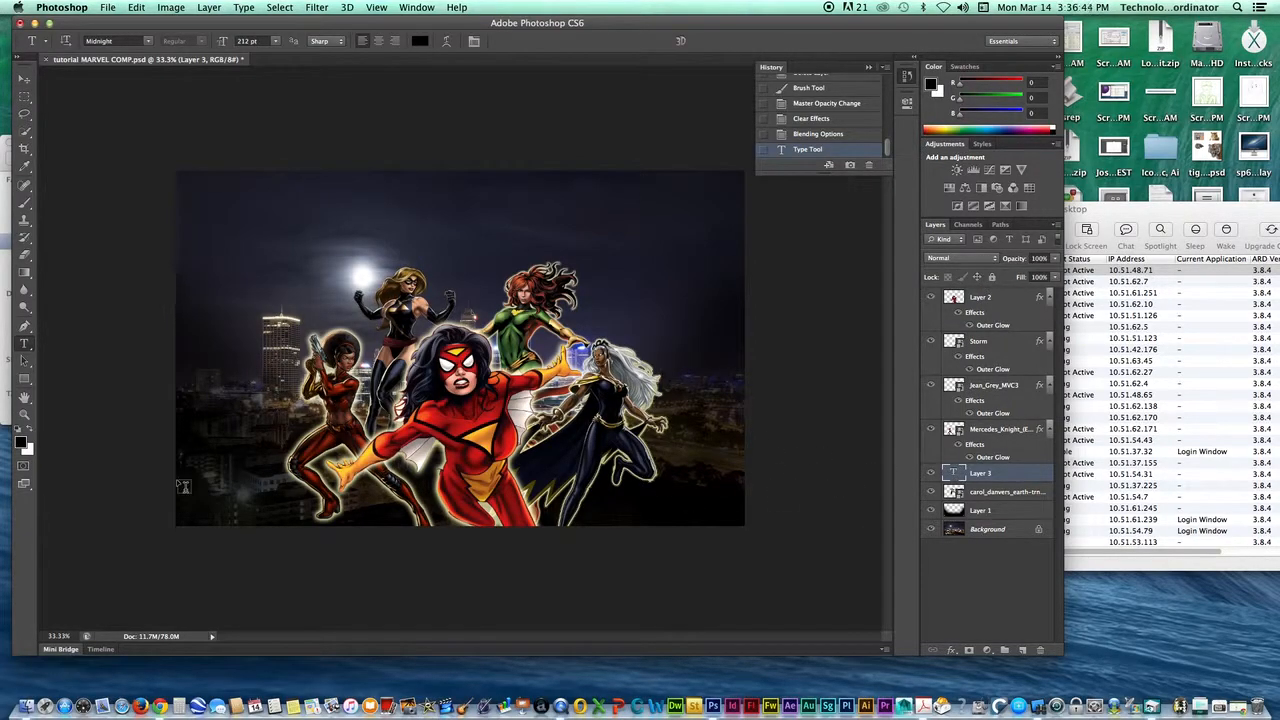
{"action": "left_click", "coordinate": [284, 462]}
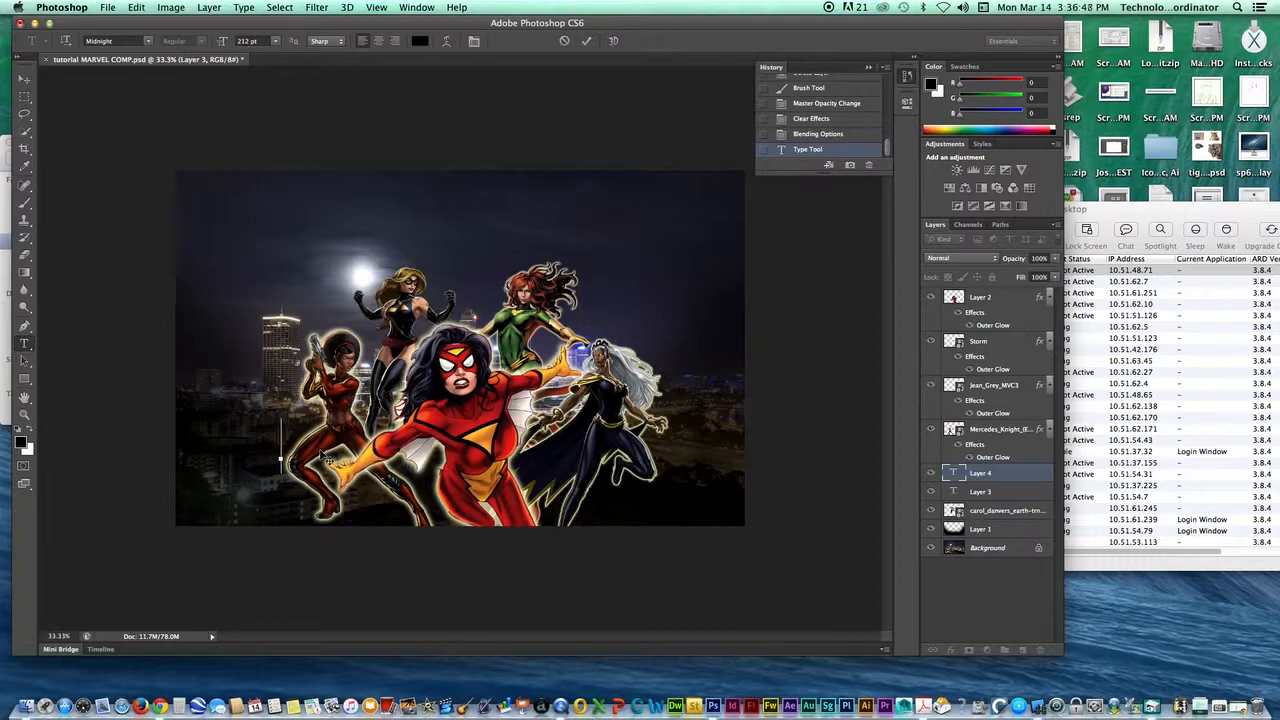
{"action": "type", "text": "Marvel"}
Step: Set the whole title's text colour to white (ffffff) and its size to 539 pt
{"action": "key", "text": "super+a"}
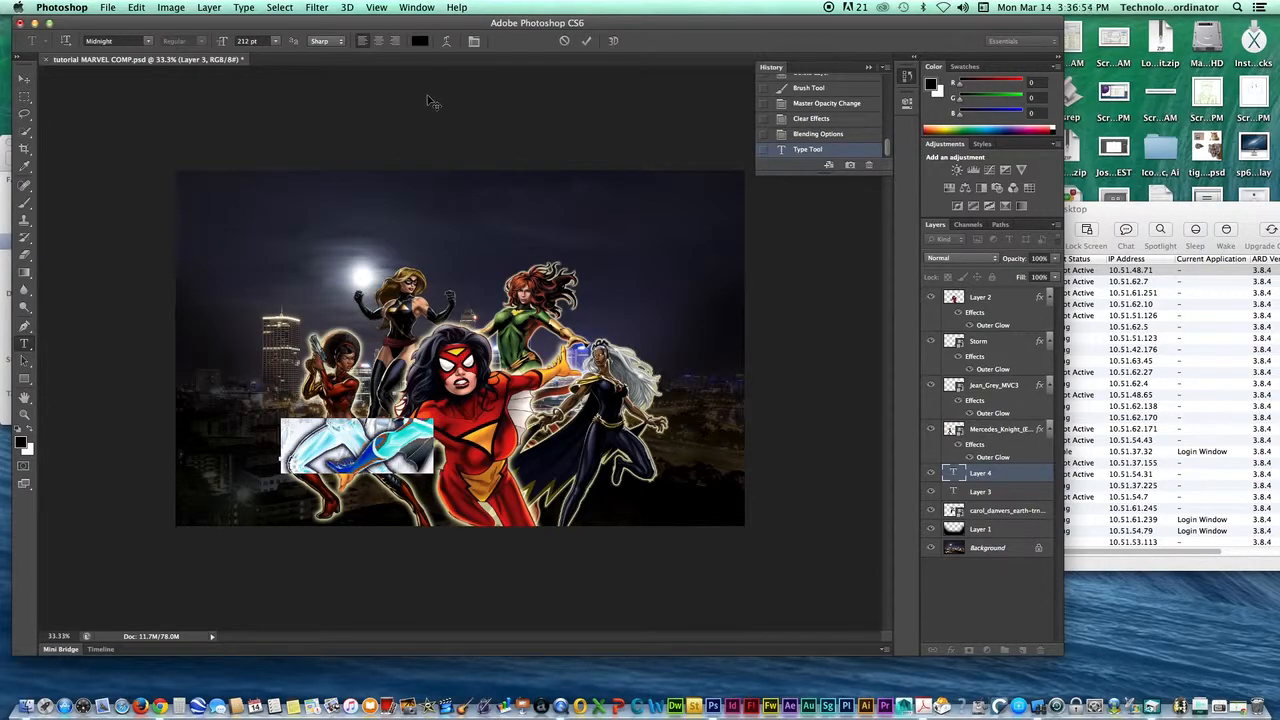
{"action": "left_click", "coordinate": [421, 42]}
{"action": "left_click_drag", "start_coordinate": [464, 233], "coordinate": [453, 216]}
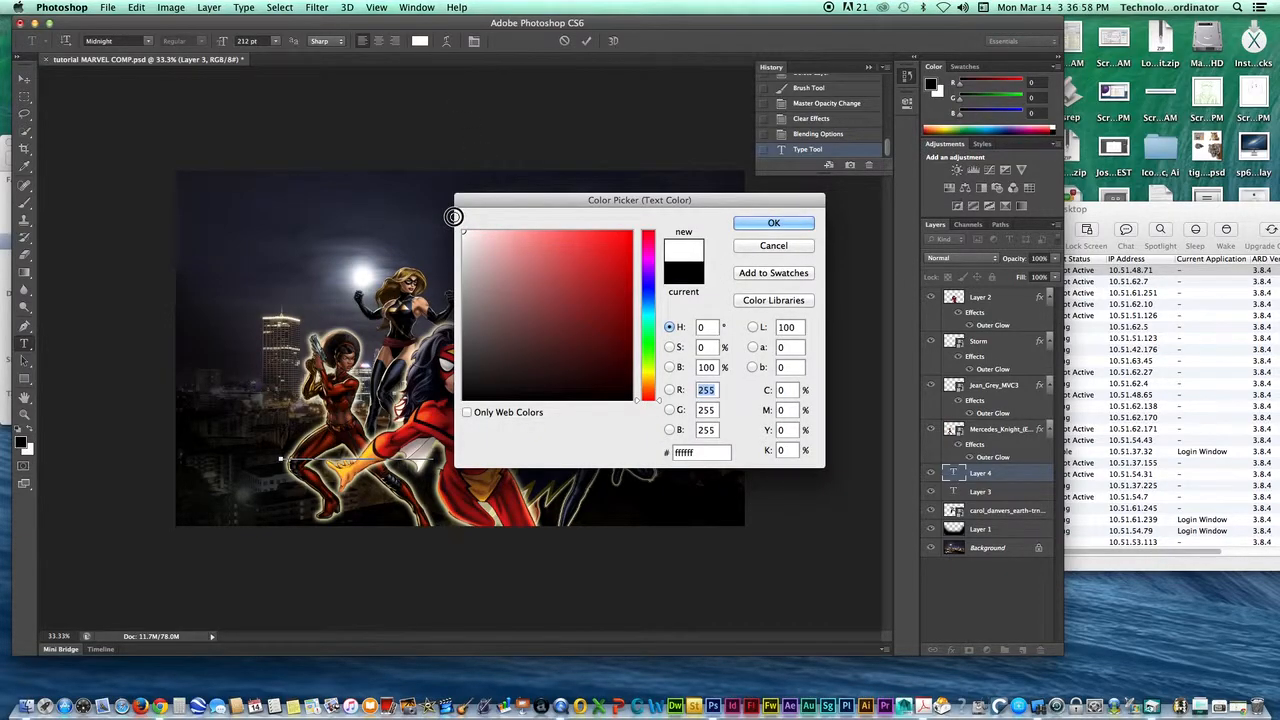
{"action": "left_click", "coordinate": [790, 225]}
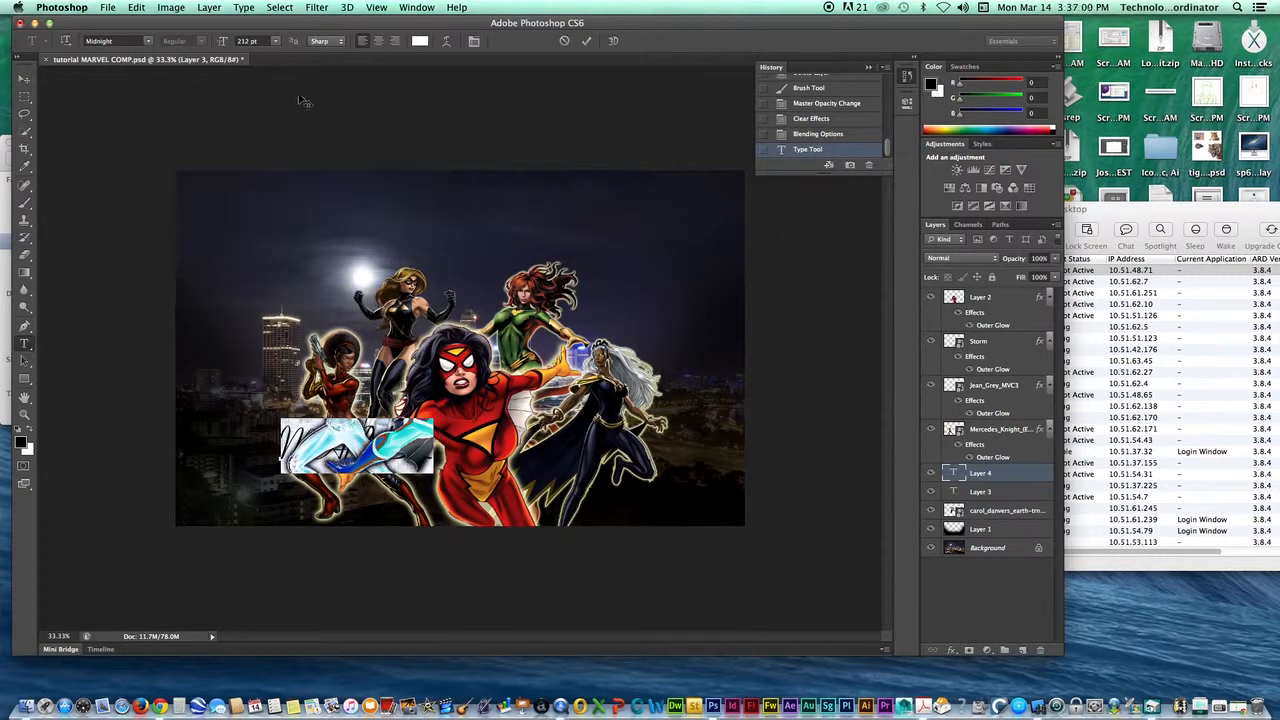
{"action": "left_click", "coordinate": [235, 45]}
{"action": "left_click_drag", "start_coordinate": [235, 45], "coordinate": [436, 58]}
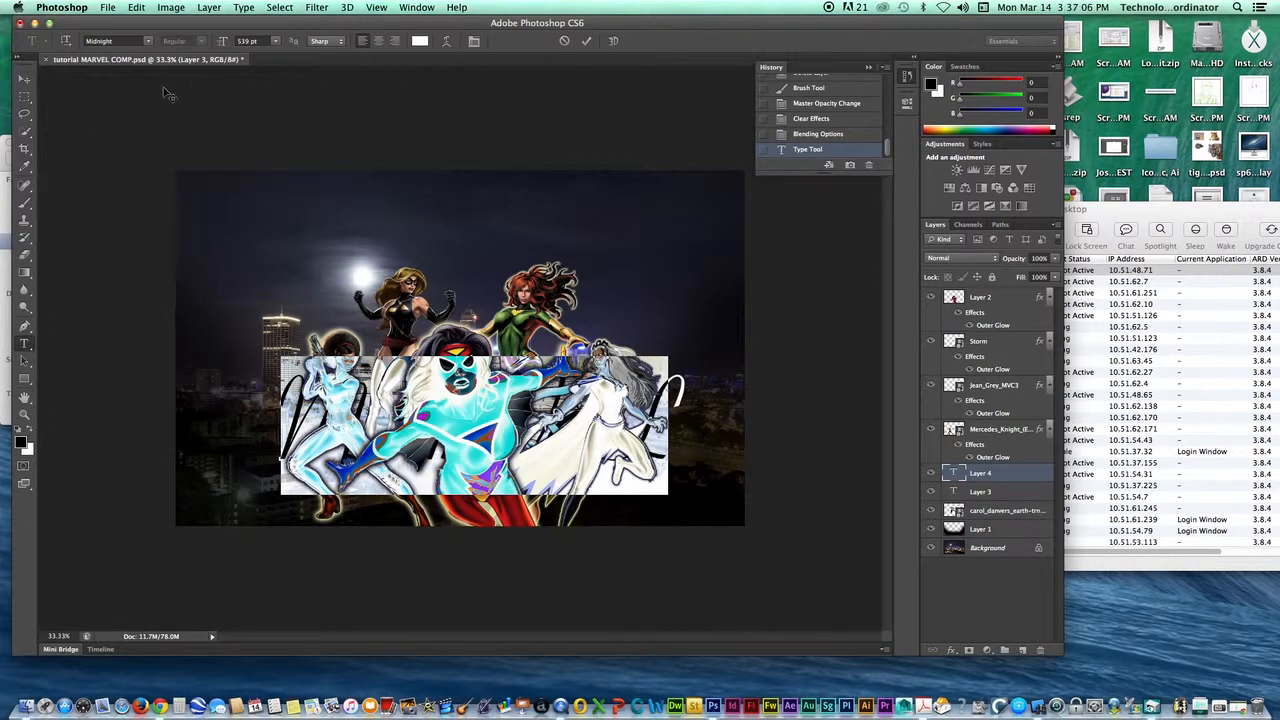
Step: Set the title's font to Myriad Pro in the Bold style
{"action": "left_click", "coordinate": [114, 41]}
{"action": "type", "text": "Myriad Pro"}
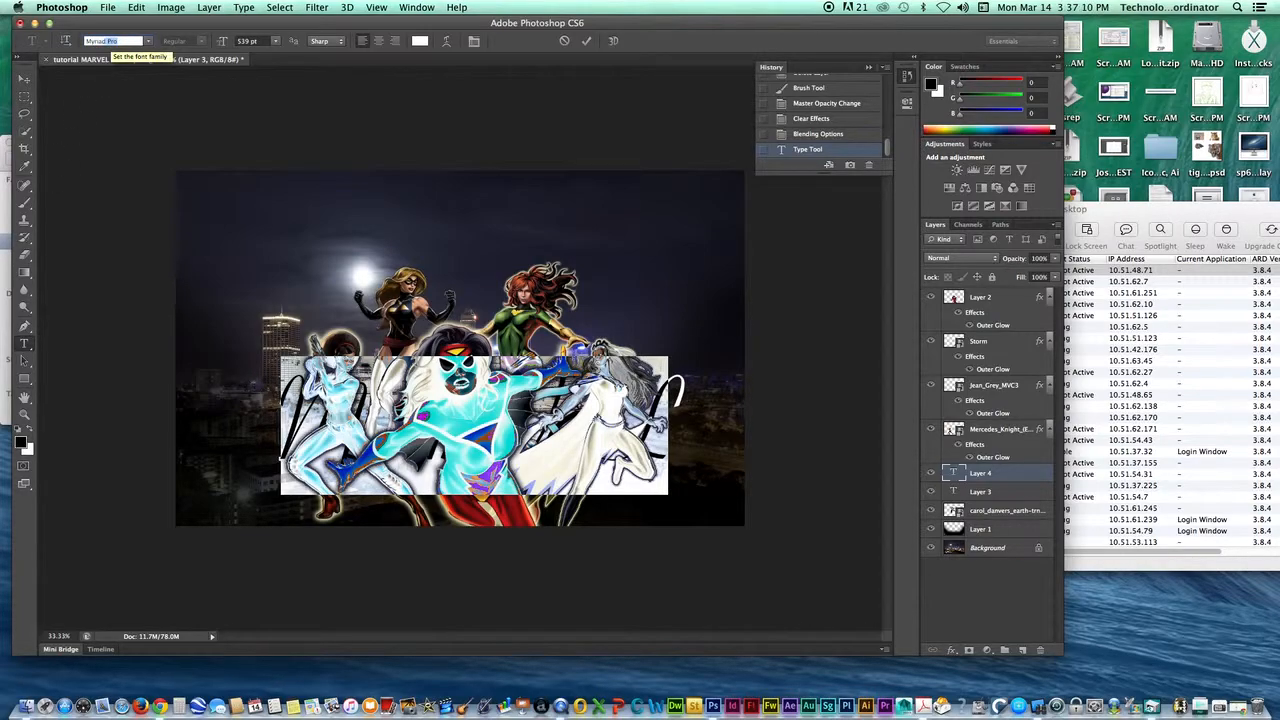
{"action": "key", "text": "Return"}
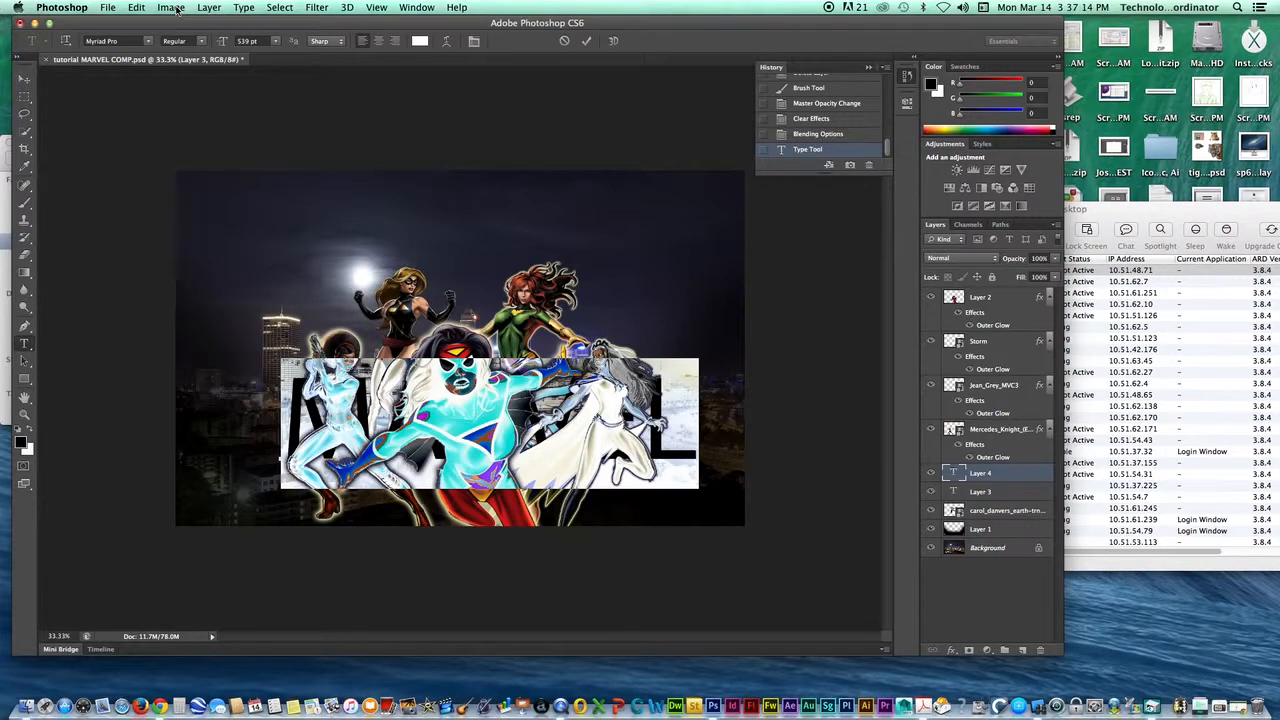
{"action": "left_click", "coordinate": [151, 41]}
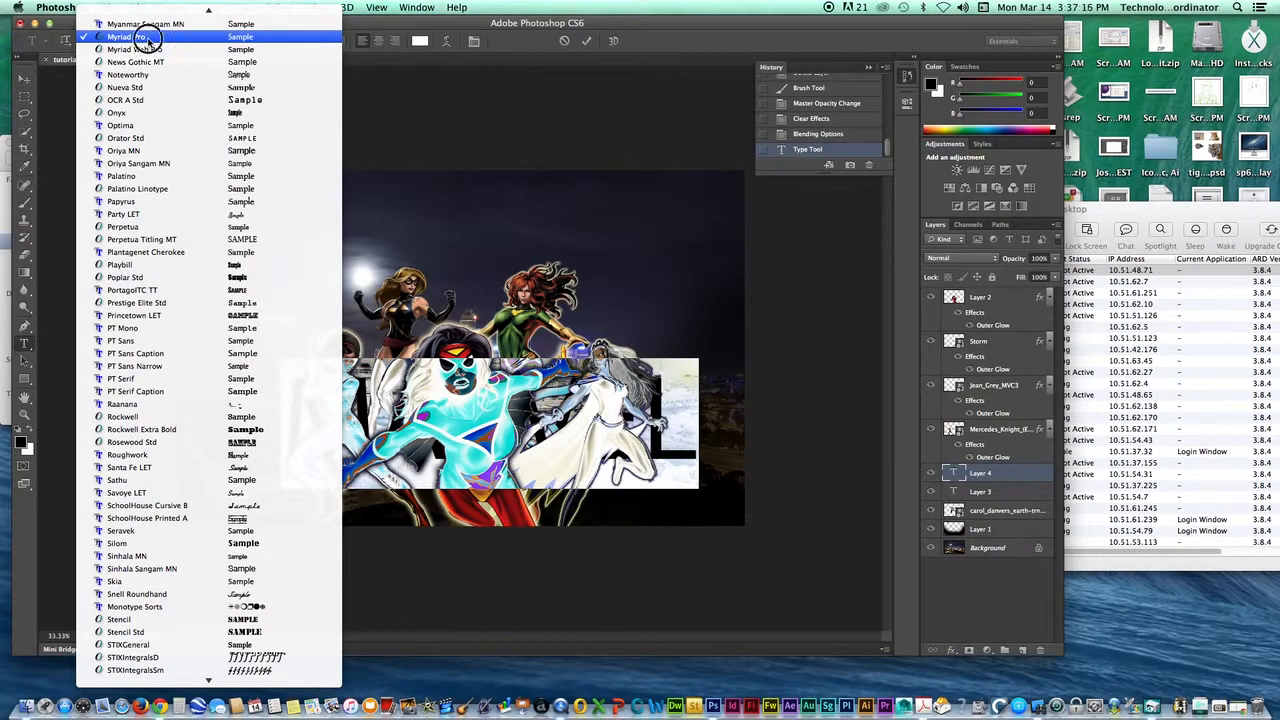
{"action": "left_click", "coordinate": [148, 38]}
{"action": "left_click", "coordinate": [201, 41]}
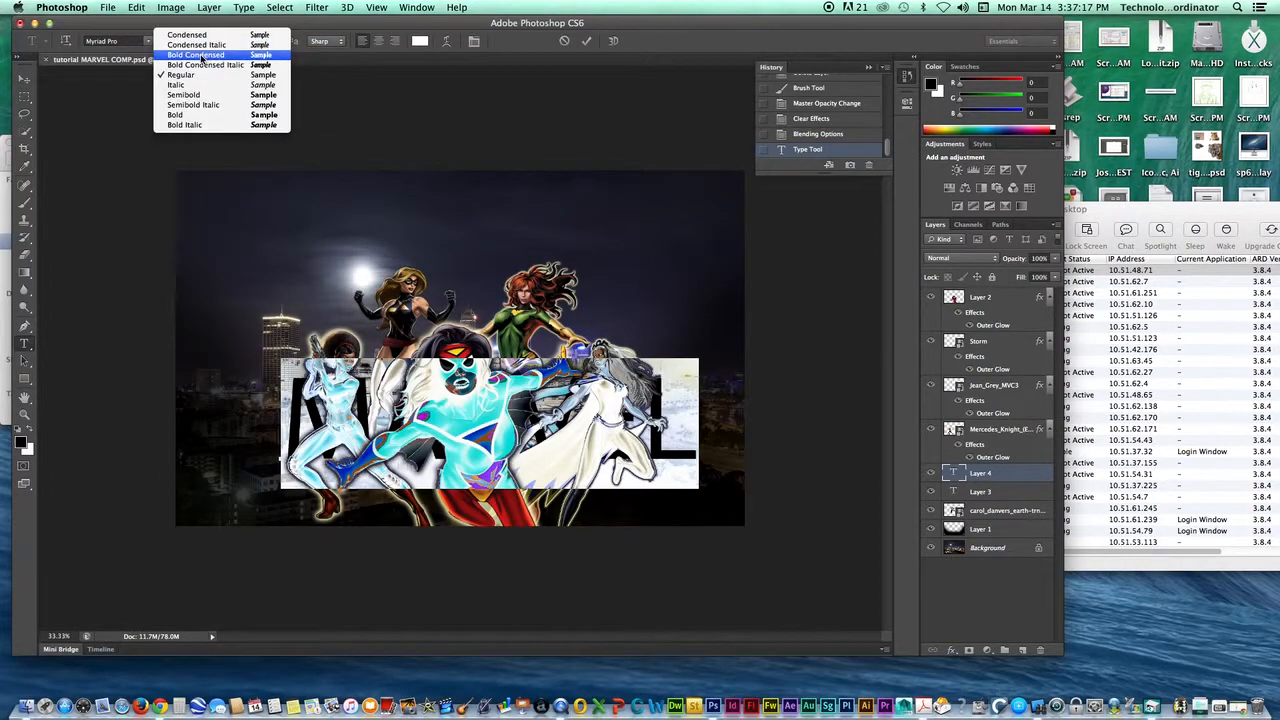
{"action": "left_click", "coordinate": [231, 115]}
Step: Move the MARVEL title down to the lower edge of the image and place its layer above all the others
{"action": "left_click", "coordinate": [24, 80]}
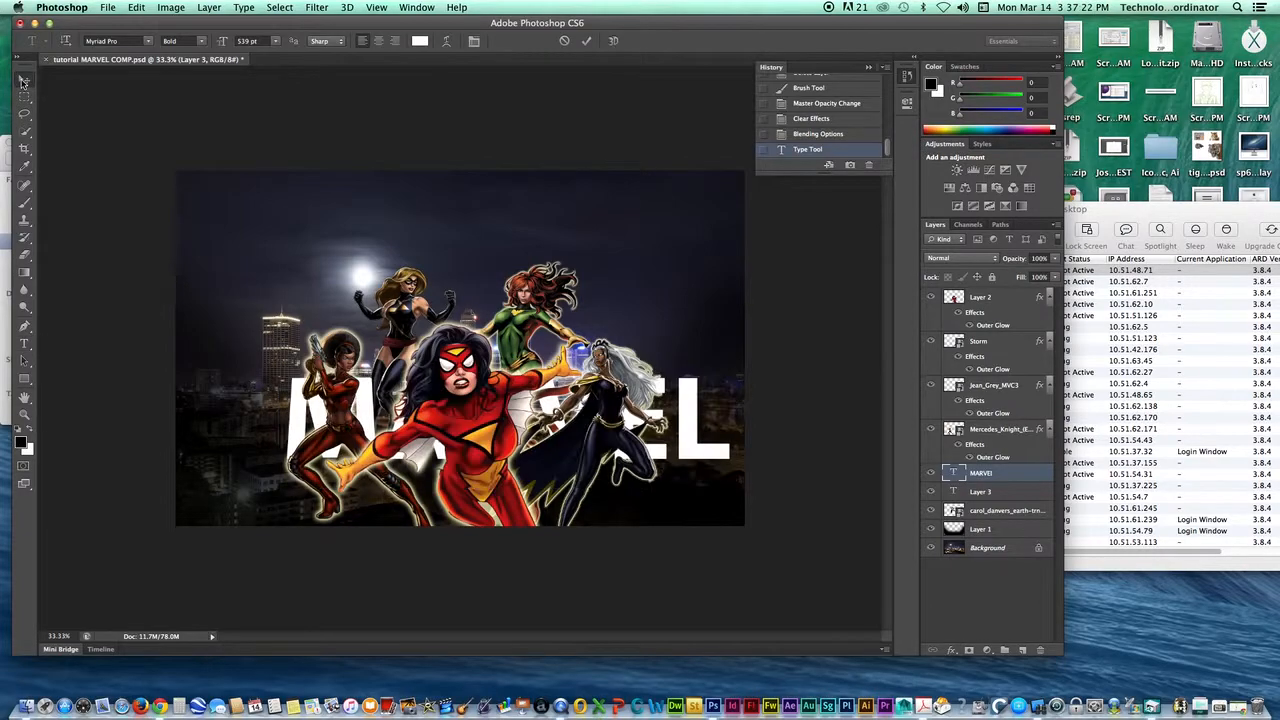
{"action": "left_click_drag", "start_coordinate": [303, 408], "coordinate": [285, 460]}
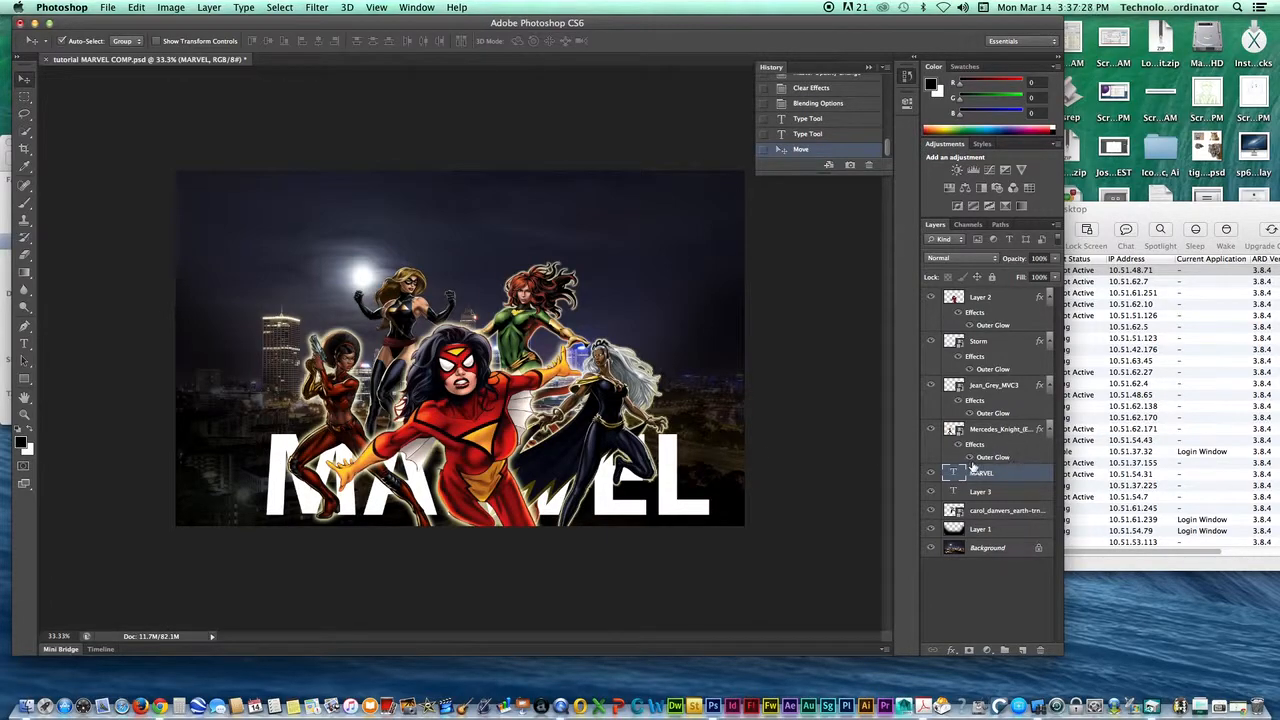
{"action": "left_click_drag", "start_coordinate": [990, 447], "coordinate": [985, 293]}
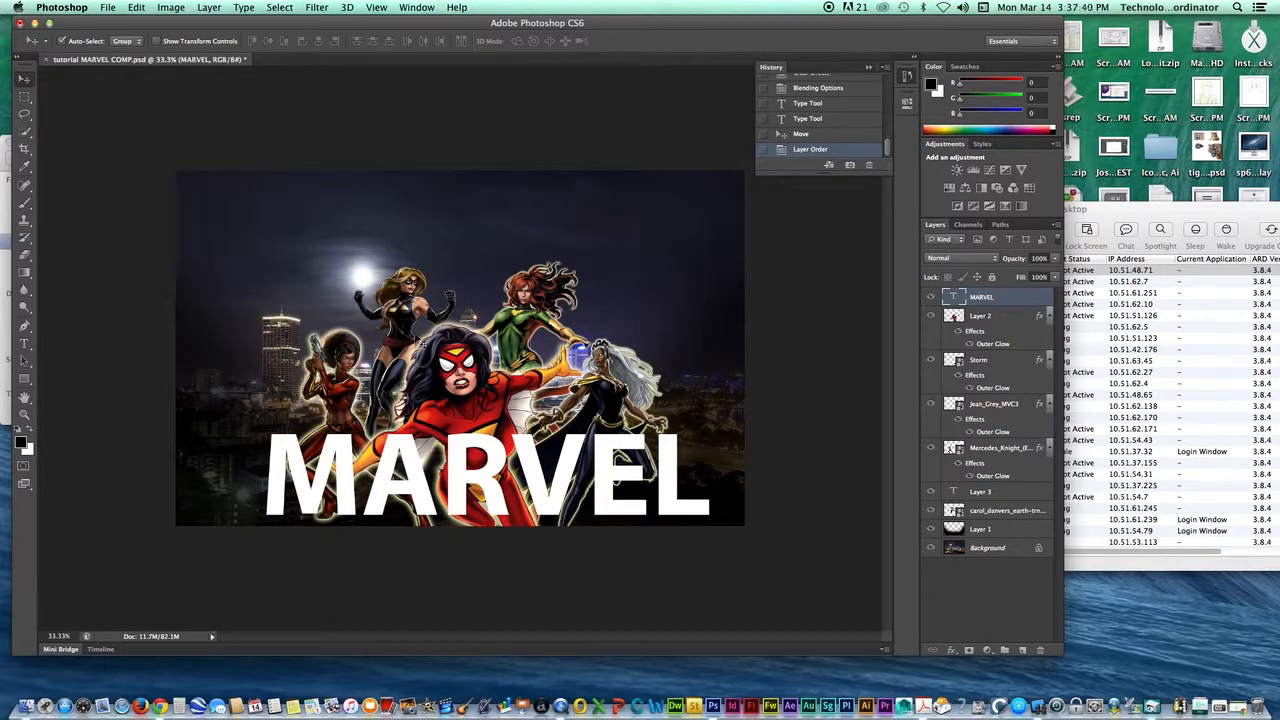
Step: Remove the Outer Glow effects from Layer 2, Storm, Jean_Grey_MVC3 and the Mercedes_Knight layer
{"action": "left_click", "coordinate": [997, 318]}
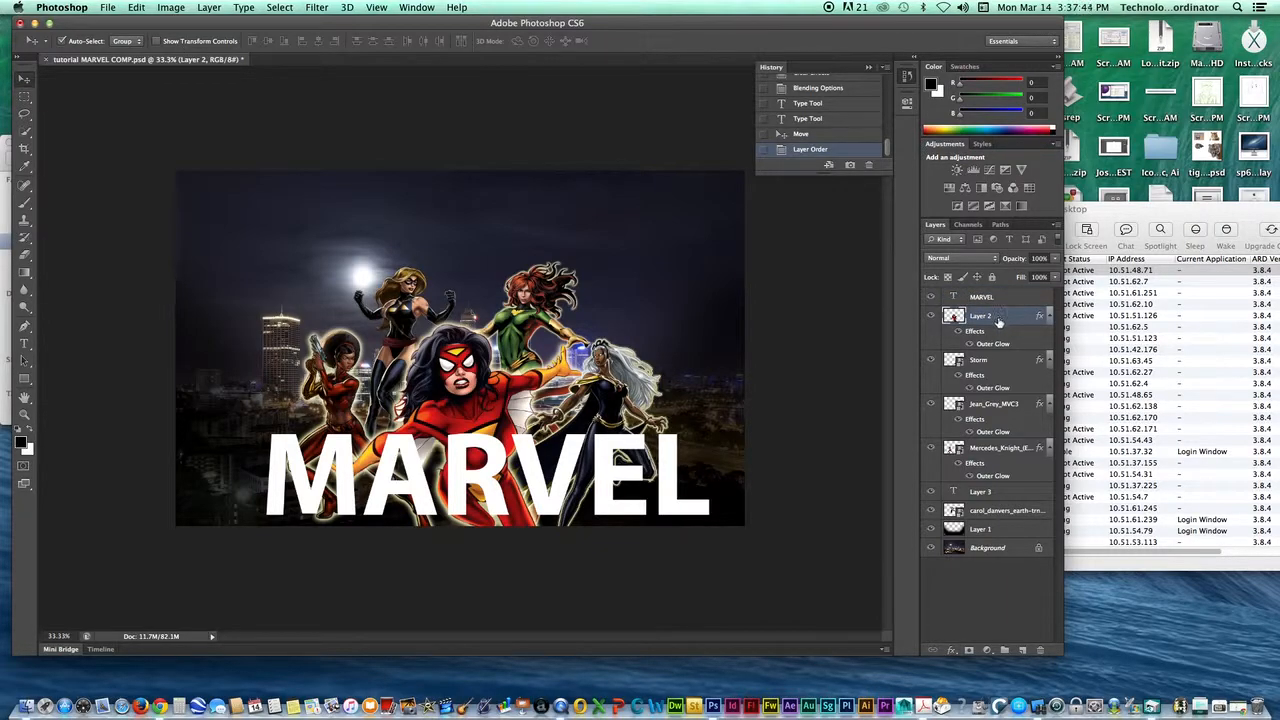
{"action": "left_click_drag", "start_coordinate": [980, 333], "coordinate": [1040, 650]}
{"action": "left_click_drag", "start_coordinate": [973, 355], "coordinate": [1040, 650]}
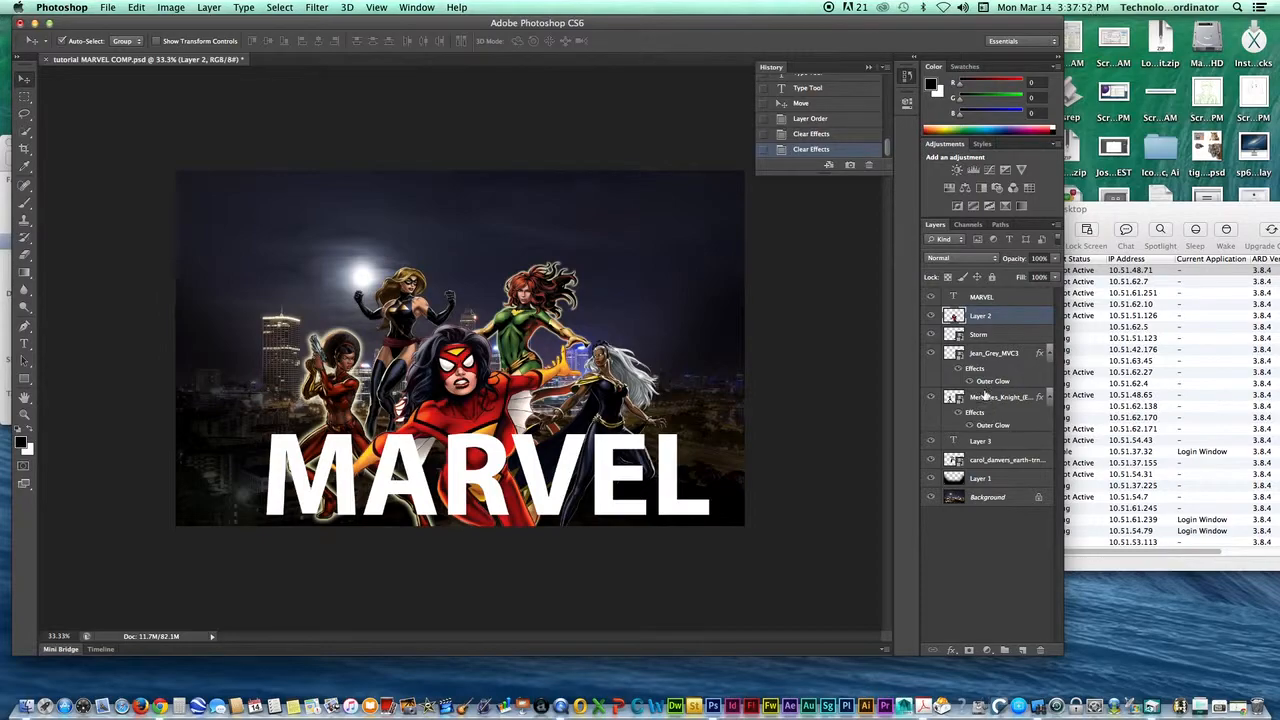
{"action": "left_click_drag", "start_coordinate": [977, 373], "coordinate": [1040, 650]}
{"action": "left_click_drag", "start_coordinate": [976, 387], "coordinate": [1044, 652]}
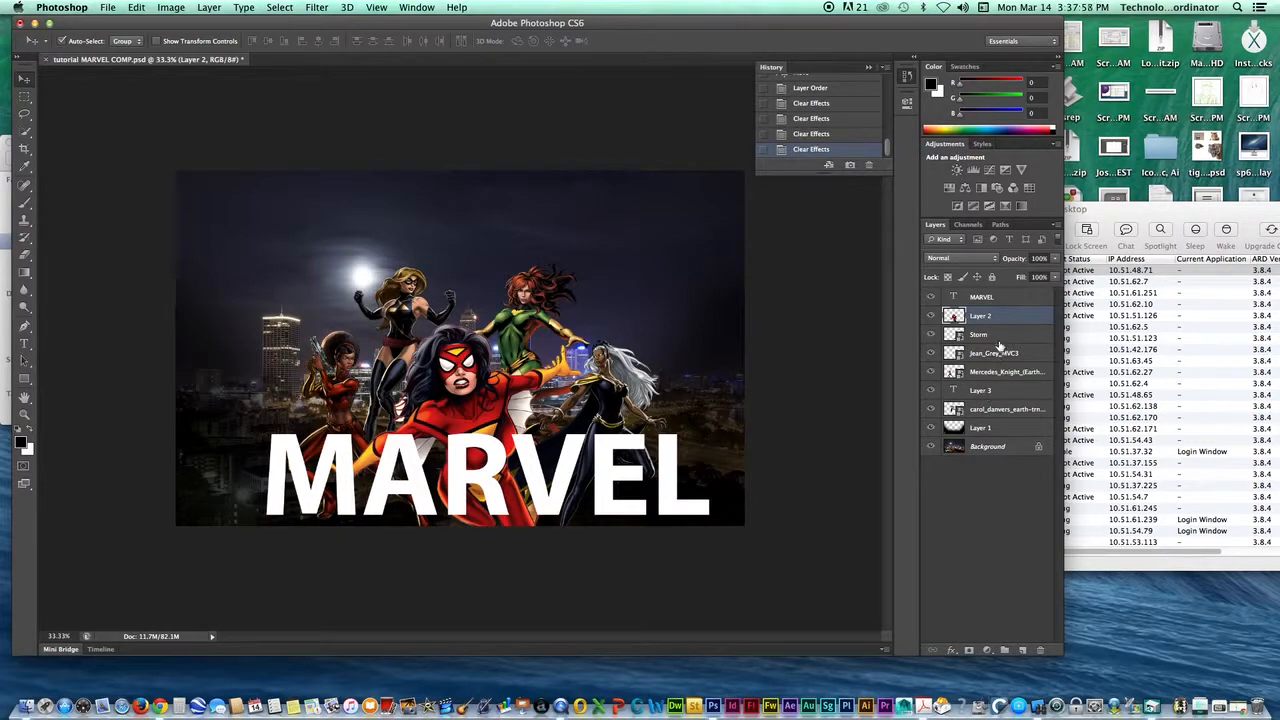
Step: Duplicate the layers from Layer 2 down to carol_danvers within the same document and merge the copies into one layer
{"action": "left_click", "coordinate": [1003, 410], "text": "shift"}
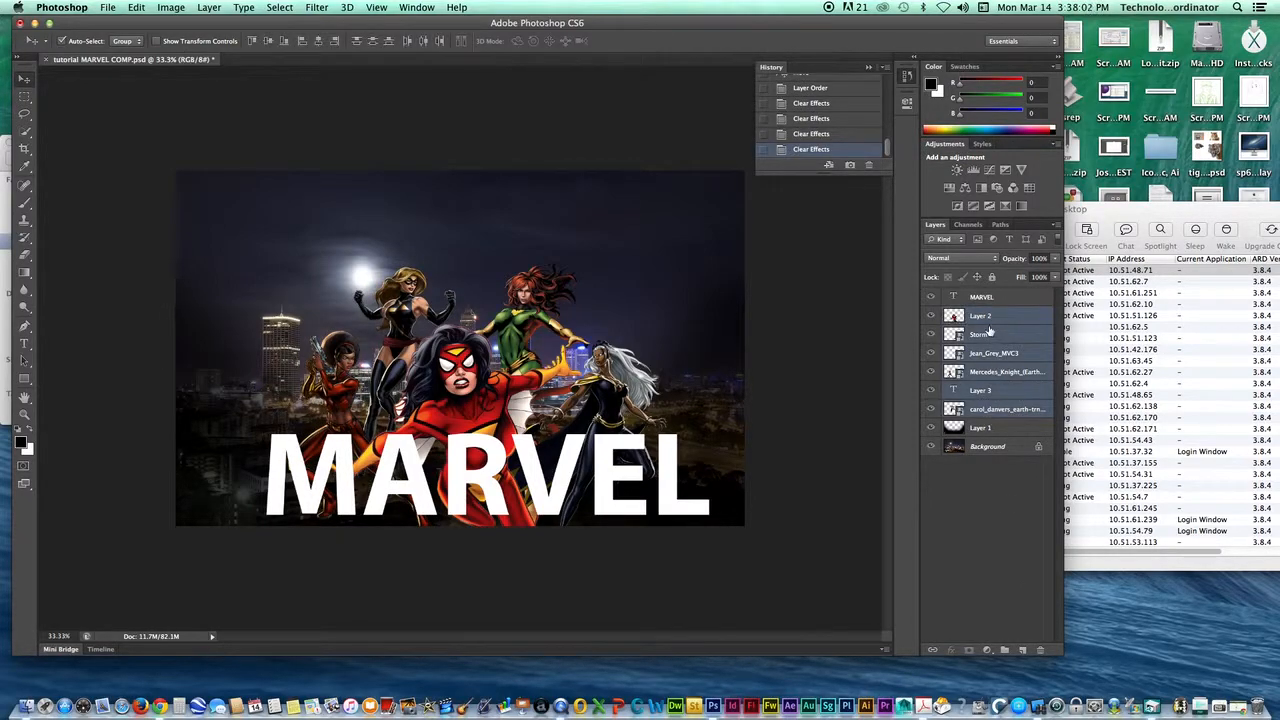
{"action": "left_click", "coordinate": [1058, 226]}
{"action": "left_click", "coordinate": [1092, 242]}
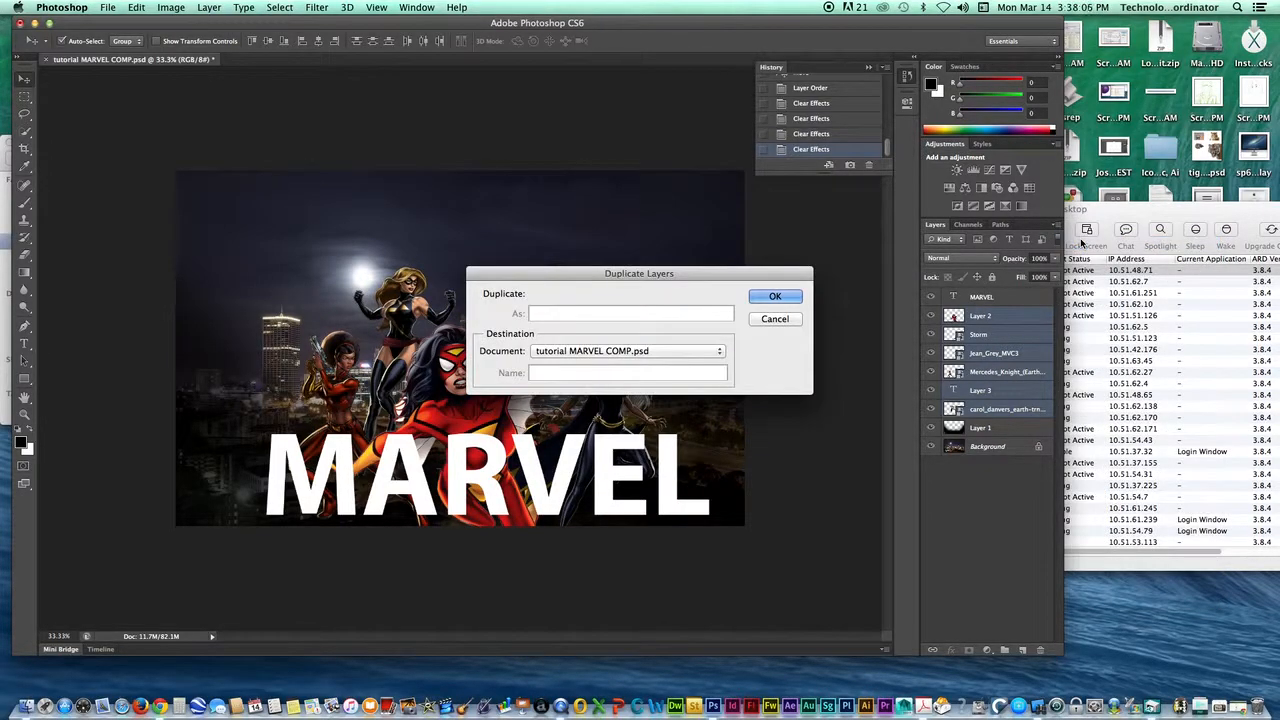
{"action": "left_click", "coordinate": [777, 298]}
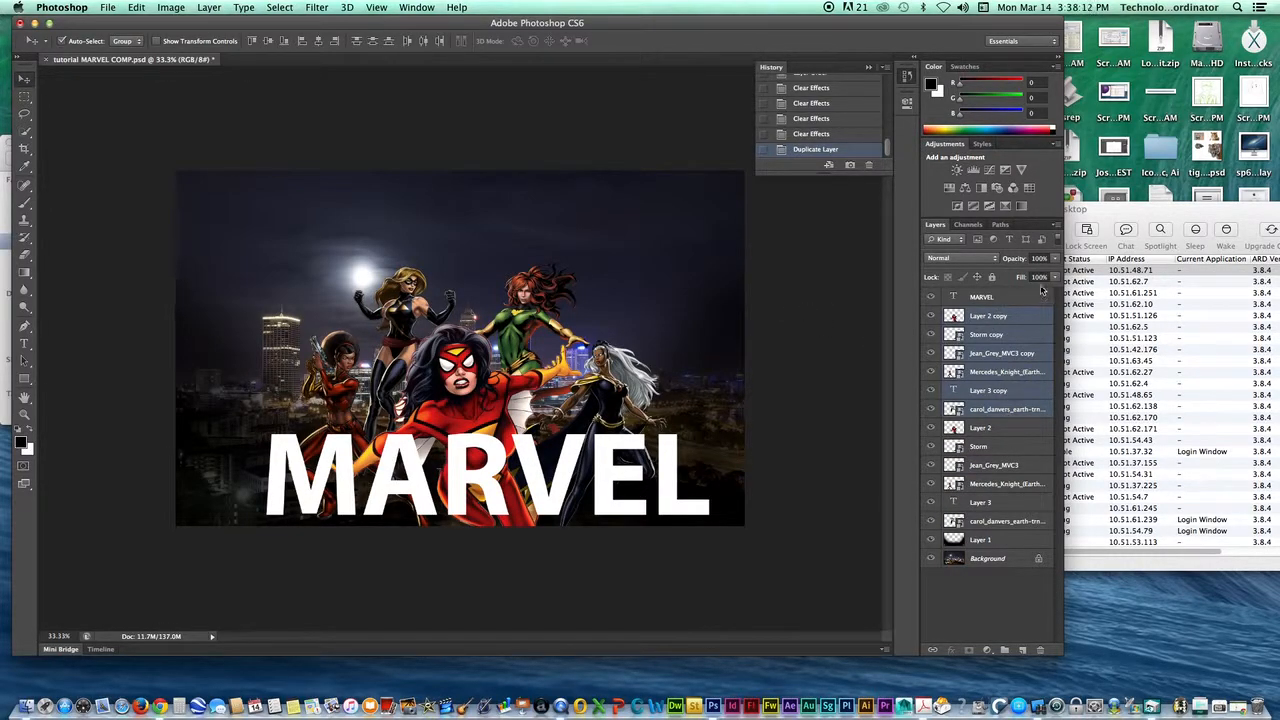
{"action": "left_click", "coordinate": [1057, 229]}
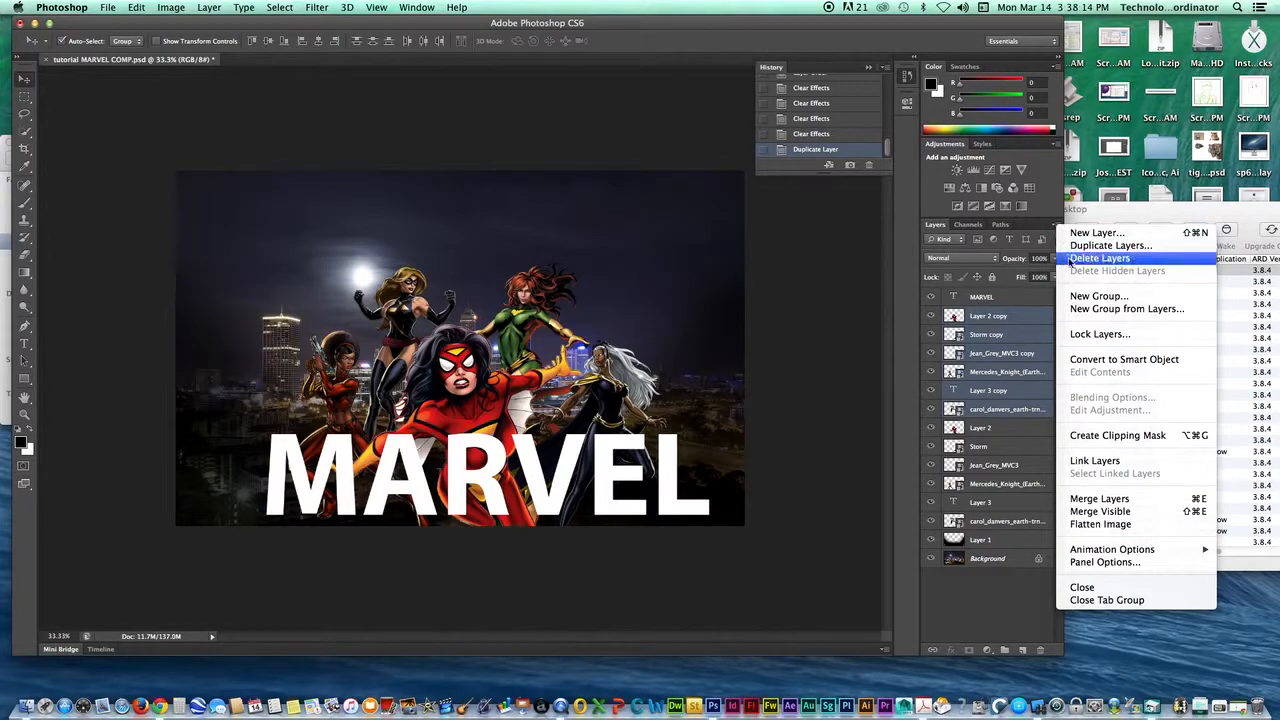
{"action": "left_click", "coordinate": [1100, 499]}
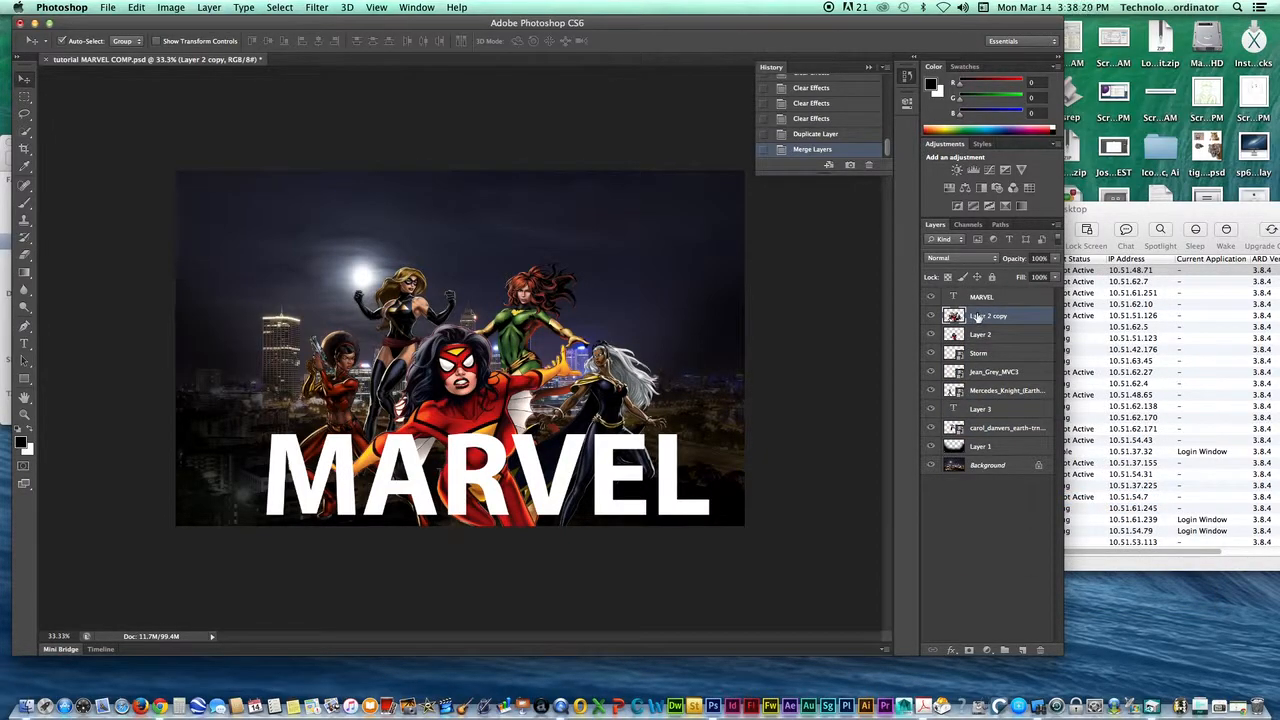
Step: Place the merged Layer 2 copy above the MARVEL title layer and compare the image with it hidden and shown
{"action": "left_click_drag", "start_coordinate": [977, 317], "coordinate": [970, 298]}
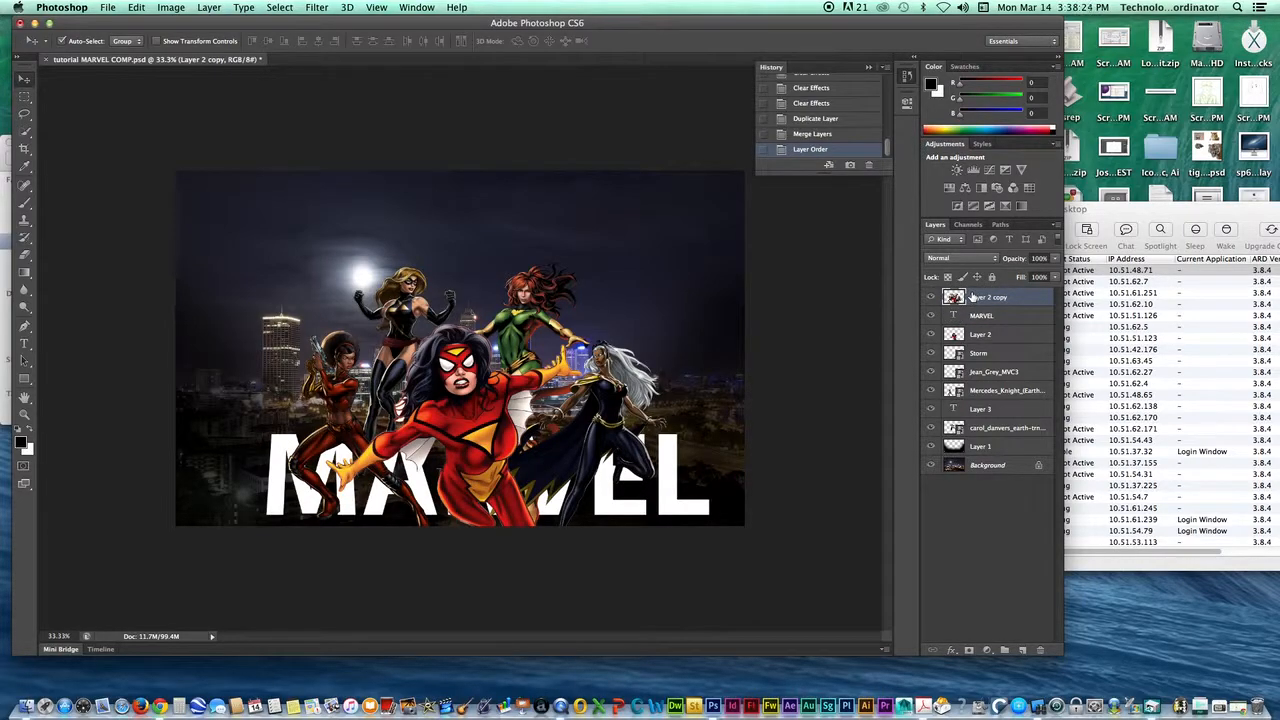
{"action": "left_click", "coordinate": [932, 298]}
{"action": "left_click", "coordinate": [932, 298]}
{"action": "left_click", "coordinate": [932, 298]}
{"action": "left_click", "coordinate": [932, 298]}
{"action": "left_click", "coordinate": [932, 298]}
{"action": "left_click", "coordinate": [932, 298]}
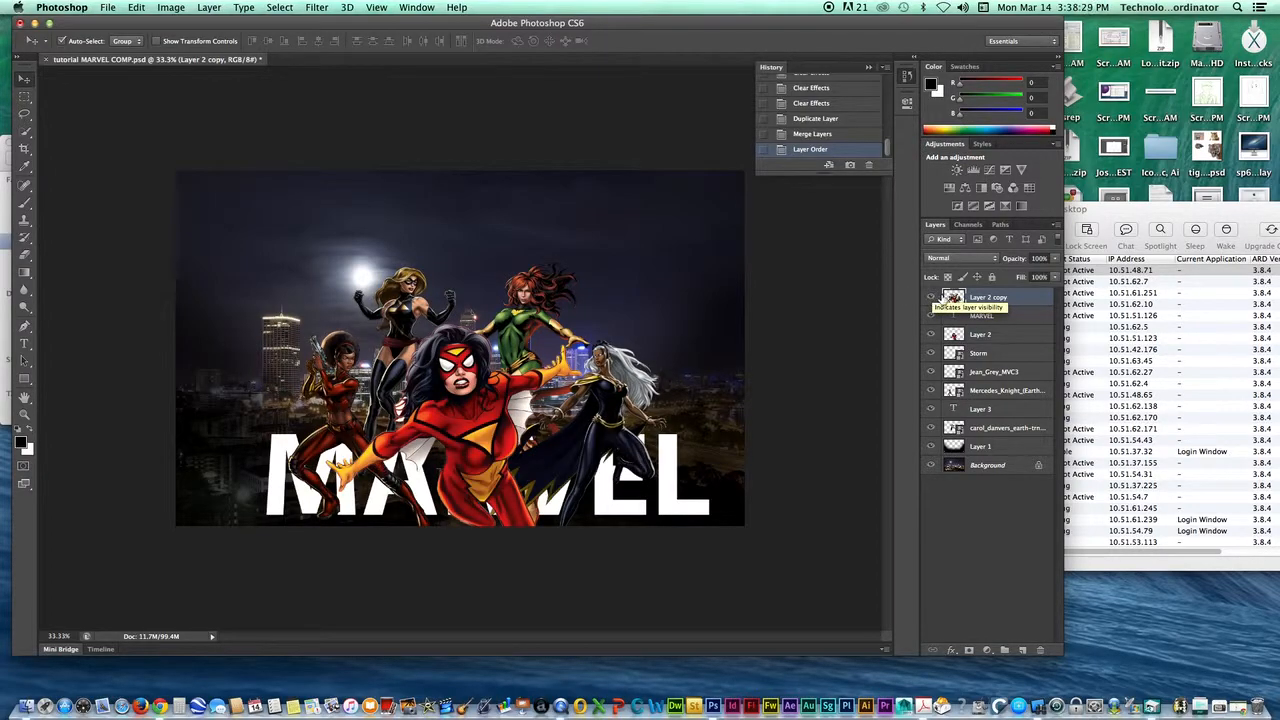
Step: Clip the merged Layer 2 copy to the MARVEL title with a clipping mask
{"action": "right_click", "coordinate": [998, 298]}
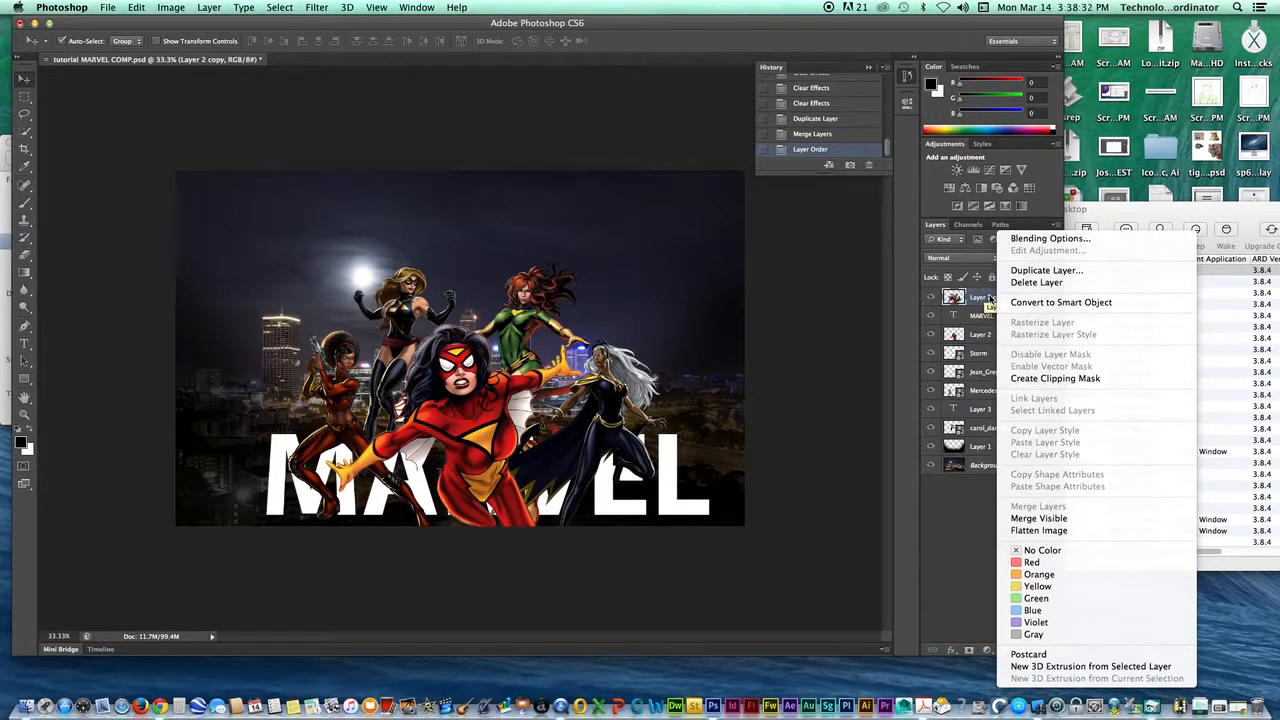
{"action": "left_click", "coordinate": [1053, 379]}
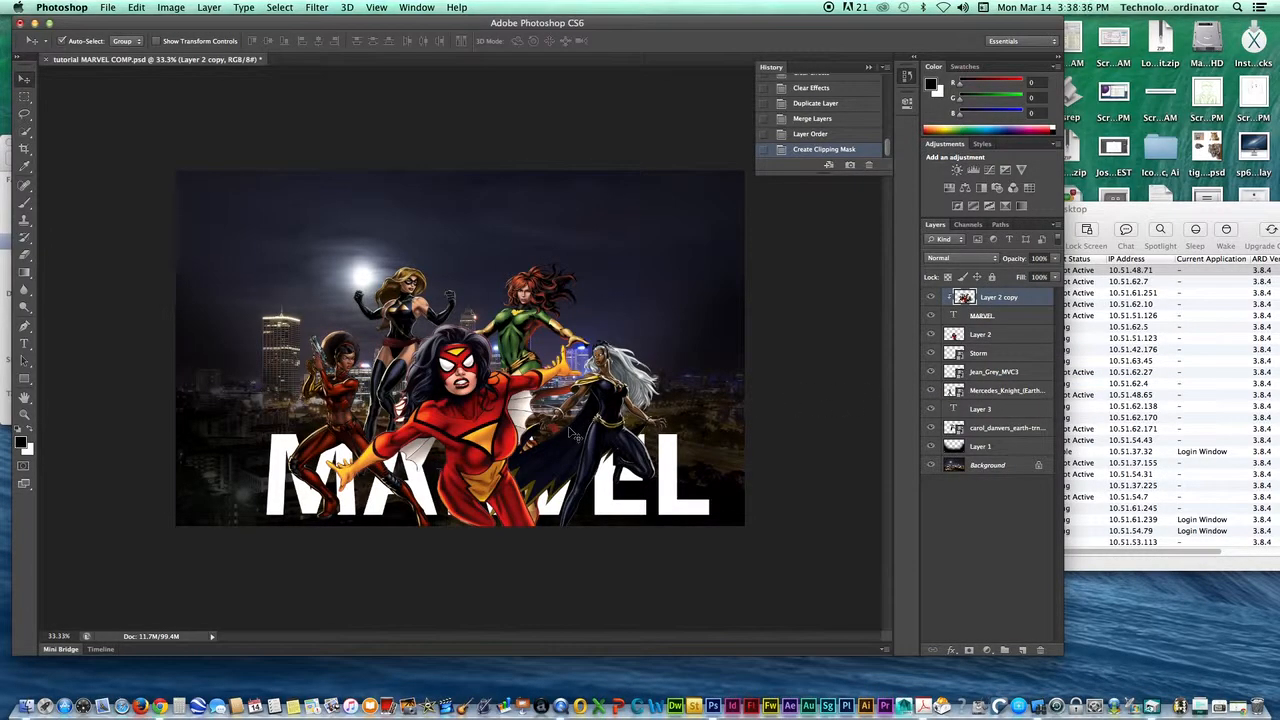
{"action": "mouse_move", "coordinate": [474, 450]}
{"action": "left_mouse_down"}
{"action": "mouse_move", "coordinate": [540, 422]}
{"action": "mouse_move", "coordinate": [525, 445]}
{"action": "mouse_move", "coordinate": [470, 460]}
{"action": "mouse_move", "coordinate": [519, 462]}
{"action": "mouse_move", "coordinate": [470, 440]}
{"action": "mouse_move", "coordinate": [515, 445]}
{"action": "mouse_move", "coordinate": [424, 415]}
{"action": "mouse_move", "coordinate": [464, 438]}
{"action": "left_mouse_up"}
Step: Add a Bevel & Emboss effect to the MARVEL title layer with depth 168%, size 24 px and soften 2 px
{"action": "left_click", "coordinate": [985, 317]}
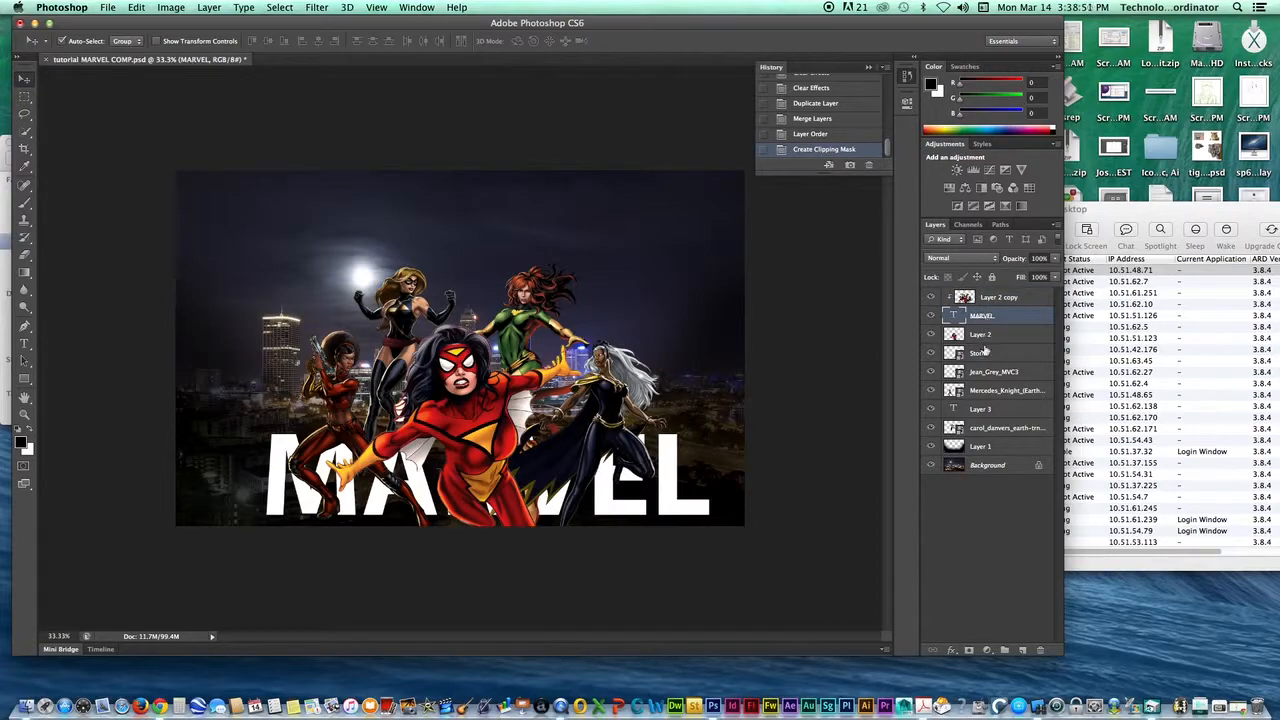
{"action": "left_click", "coordinate": [952, 650]}
{"action": "left_click", "coordinate": [965, 660]}
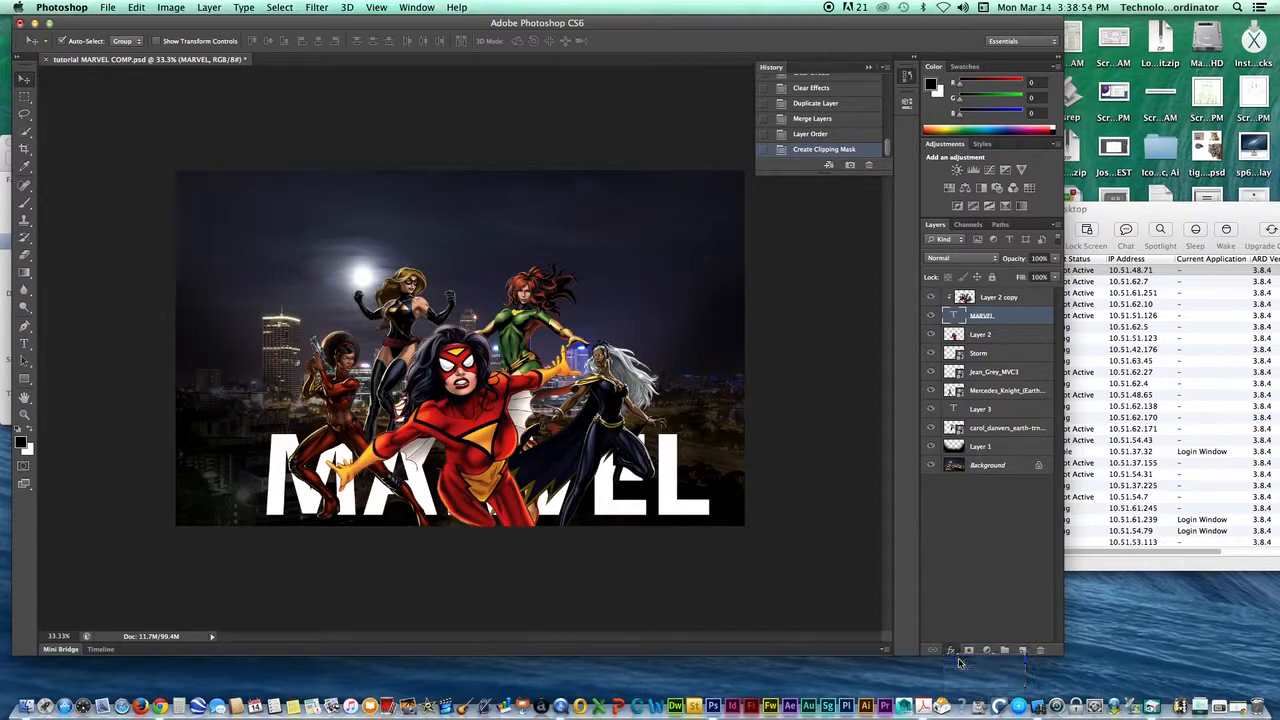
{"action": "left_click", "coordinate": [789, 231]}
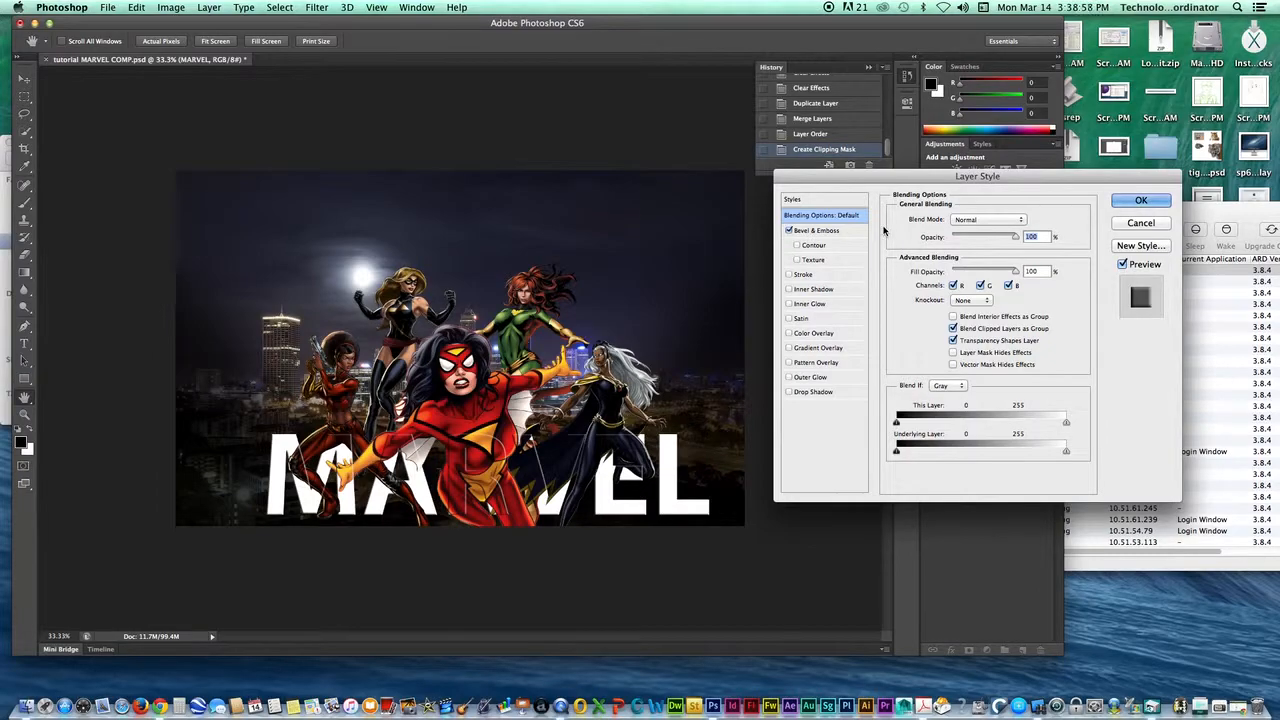
{"action": "left_click", "coordinate": [825, 232]}
{"action": "left_click", "coordinate": [824, 216]}
{"action": "left_click", "coordinate": [813, 233]}
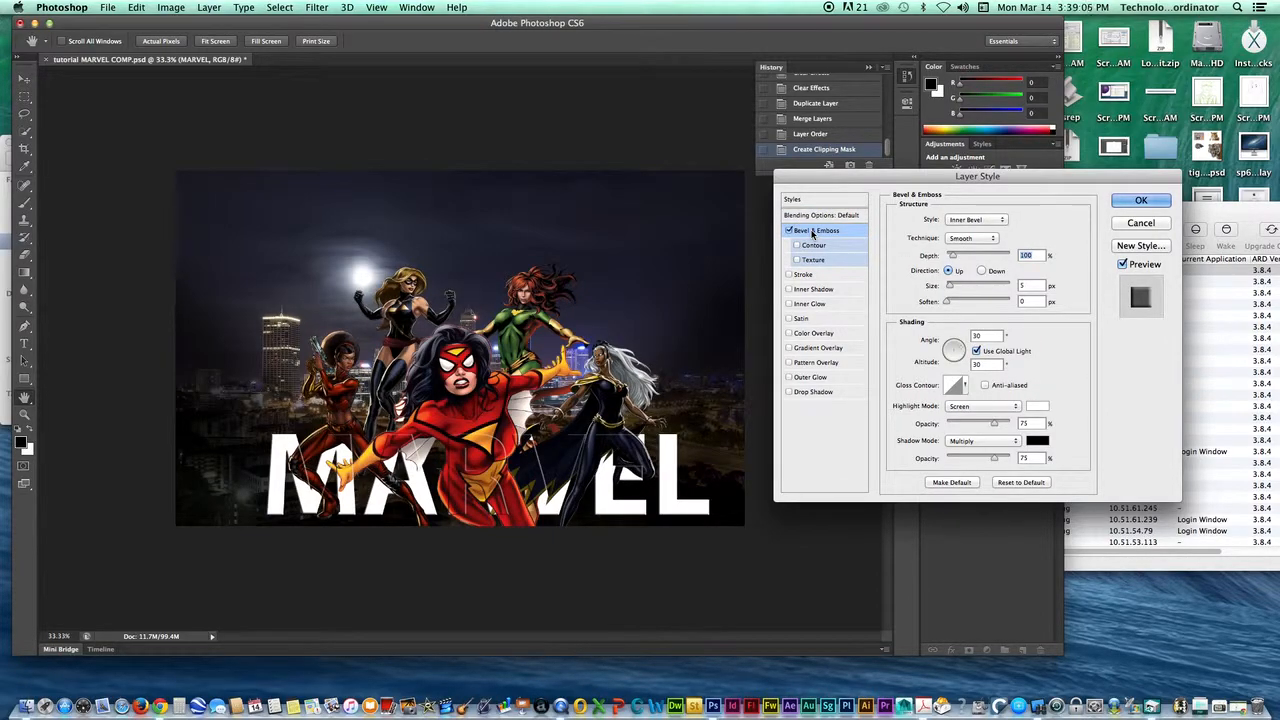
{"action": "left_click_drag", "start_coordinate": [954, 258], "coordinate": [961, 302]}
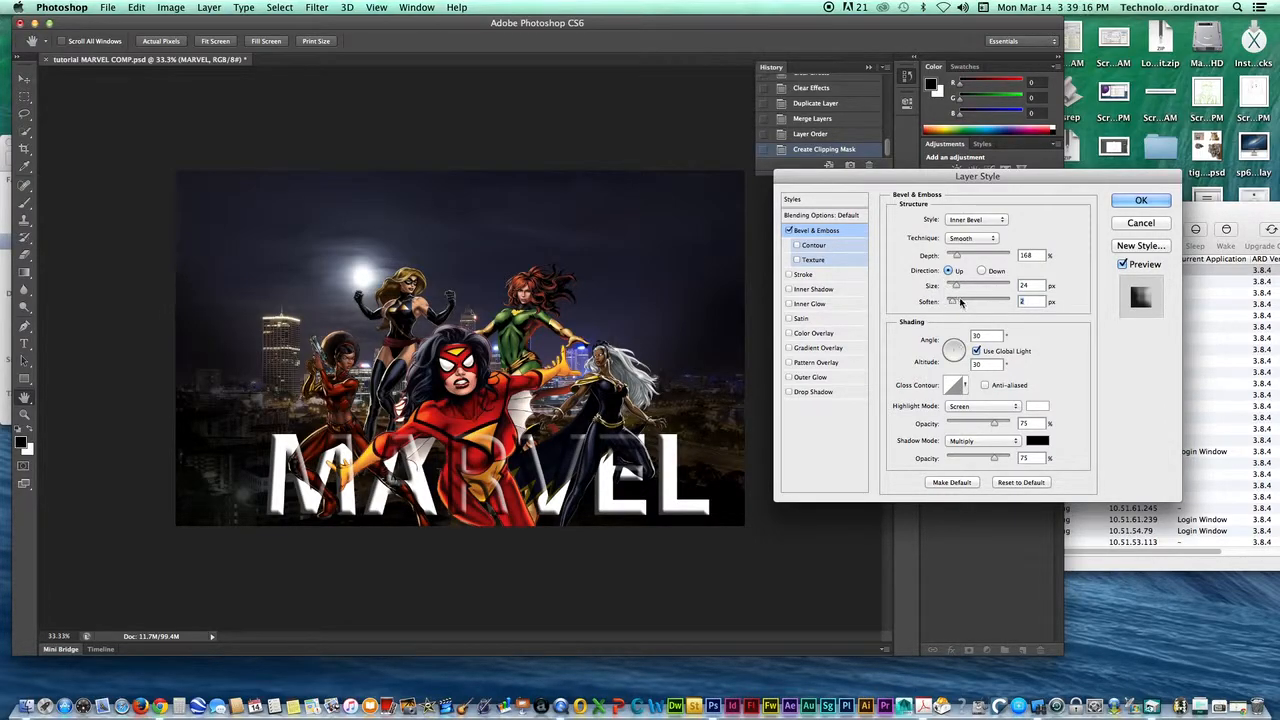
Step: Enable the bevel's Contour option and, after comparing presets, apply the multi-peaked contour in the second row
{"action": "left_click", "coordinate": [812, 245]}
{"action": "left_click", "coordinate": [946, 225]}
{"action": "left_click", "coordinate": [910, 272]}
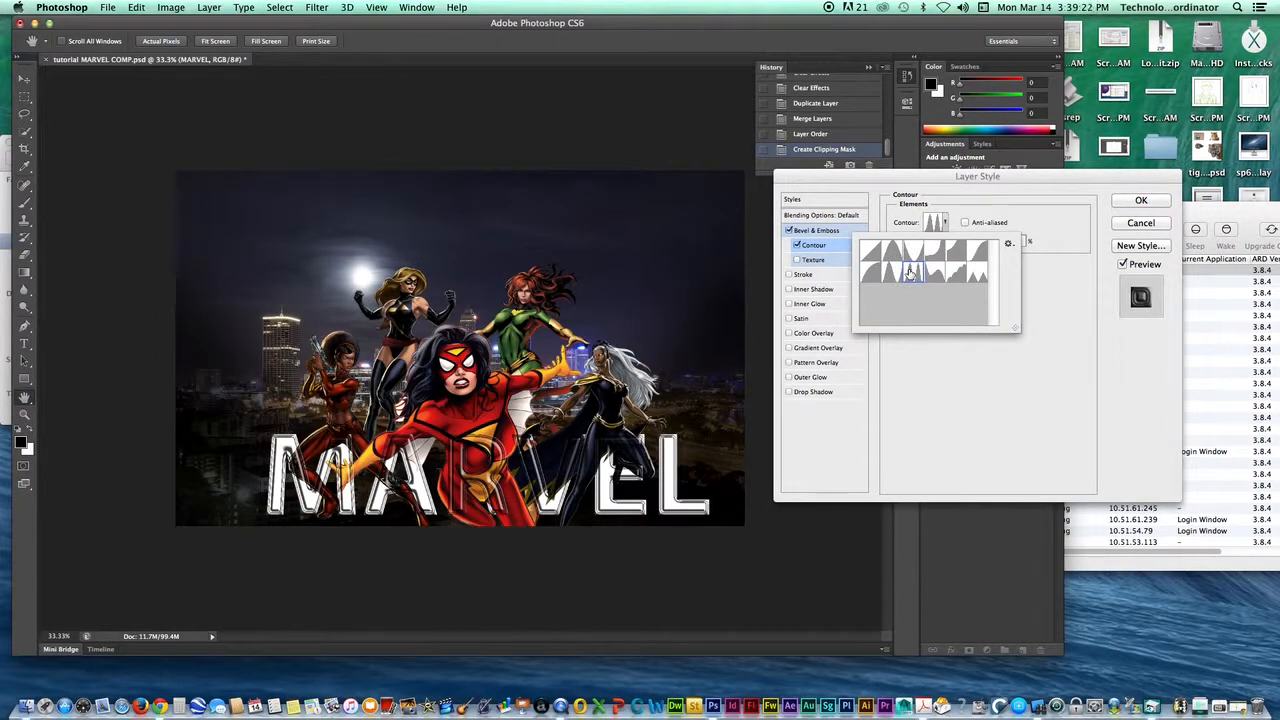
{"action": "left_click", "coordinate": [890, 272]}
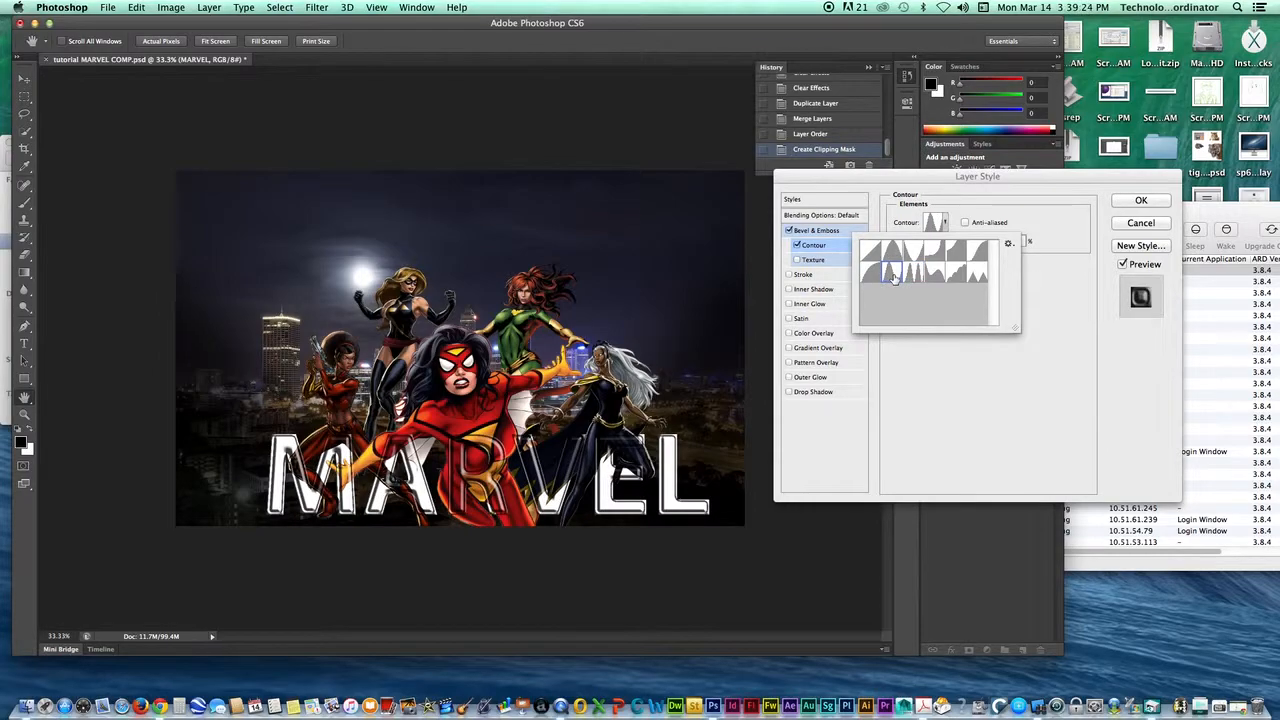
{"action": "left_click", "coordinate": [978, 275]}
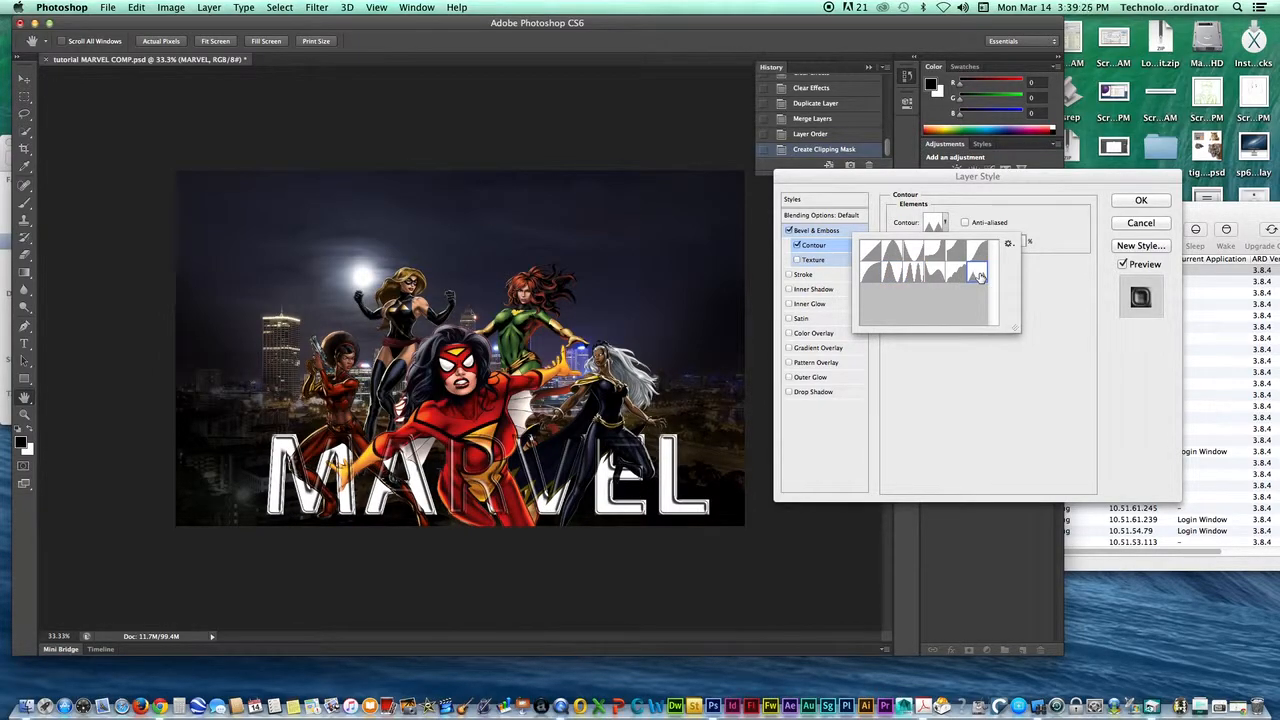
{"action": "left_click", "coordinate": [890, 272]}
{"action": "left_click", "coordinate": [911, 273]}
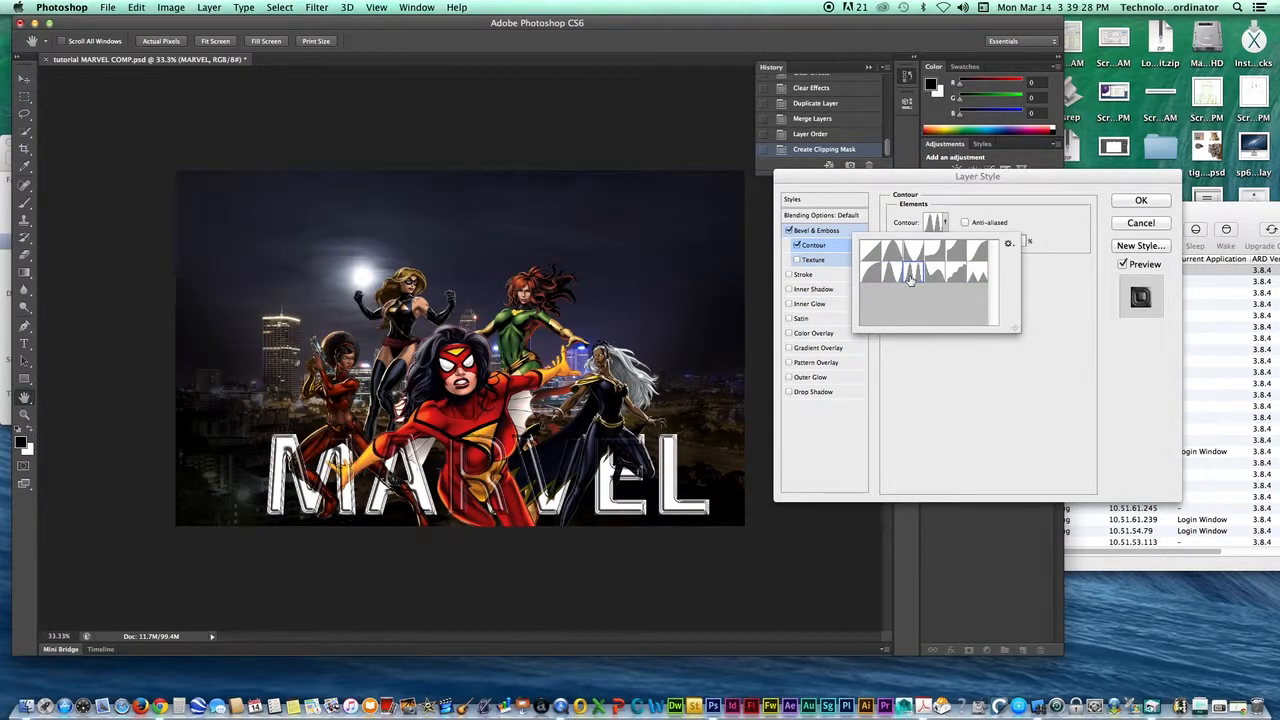
{"action": "left_click", "coordinate": [1050, 238]}
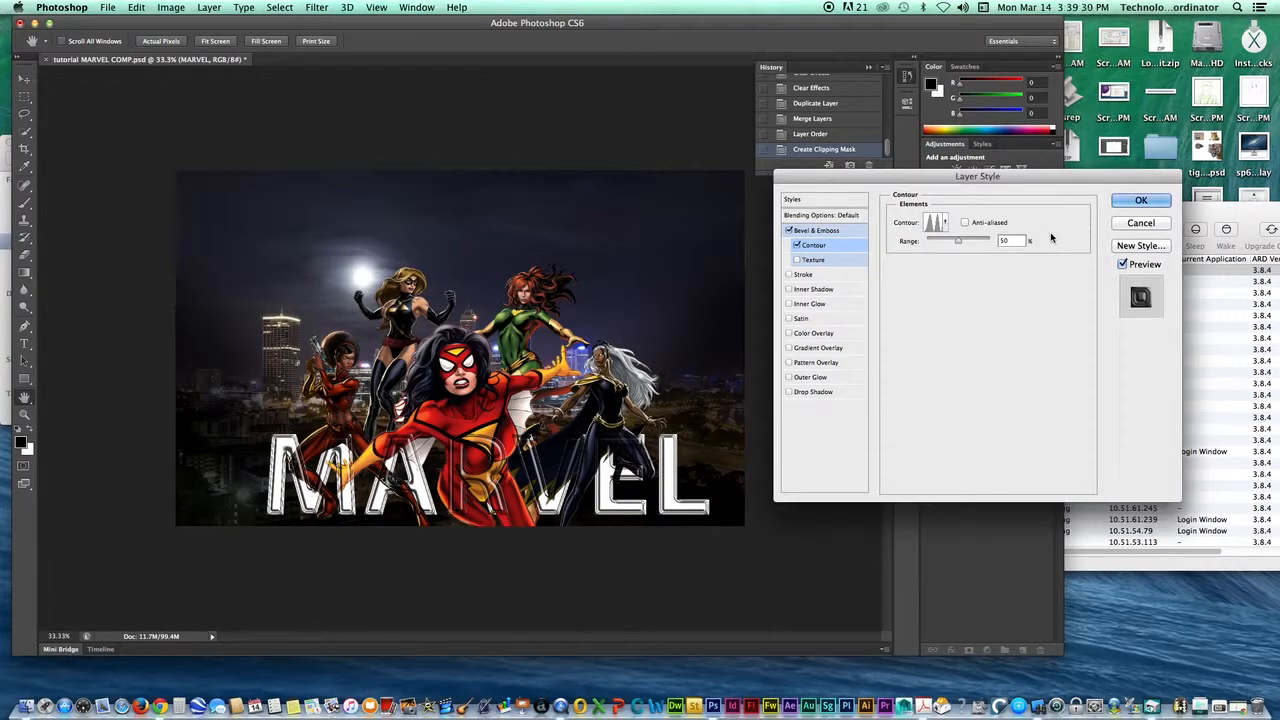
Step: Reduce the title's bevel to a depth of 95% and a size of 10 px, keeping soften at 2 px
{"action": "left_click", "coordinate": [826, 232]}
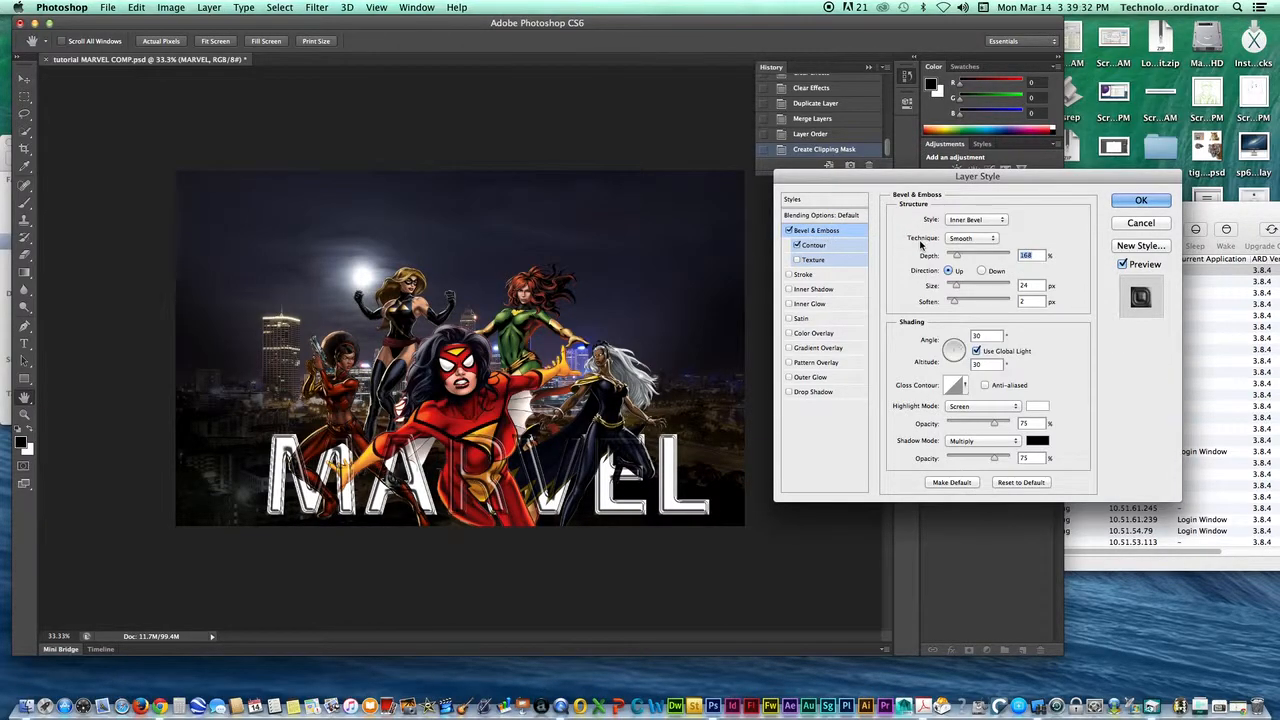
{"action": "left_click_drag", "start_coordinate": [955, 290], "coordinate": [954, 287]}
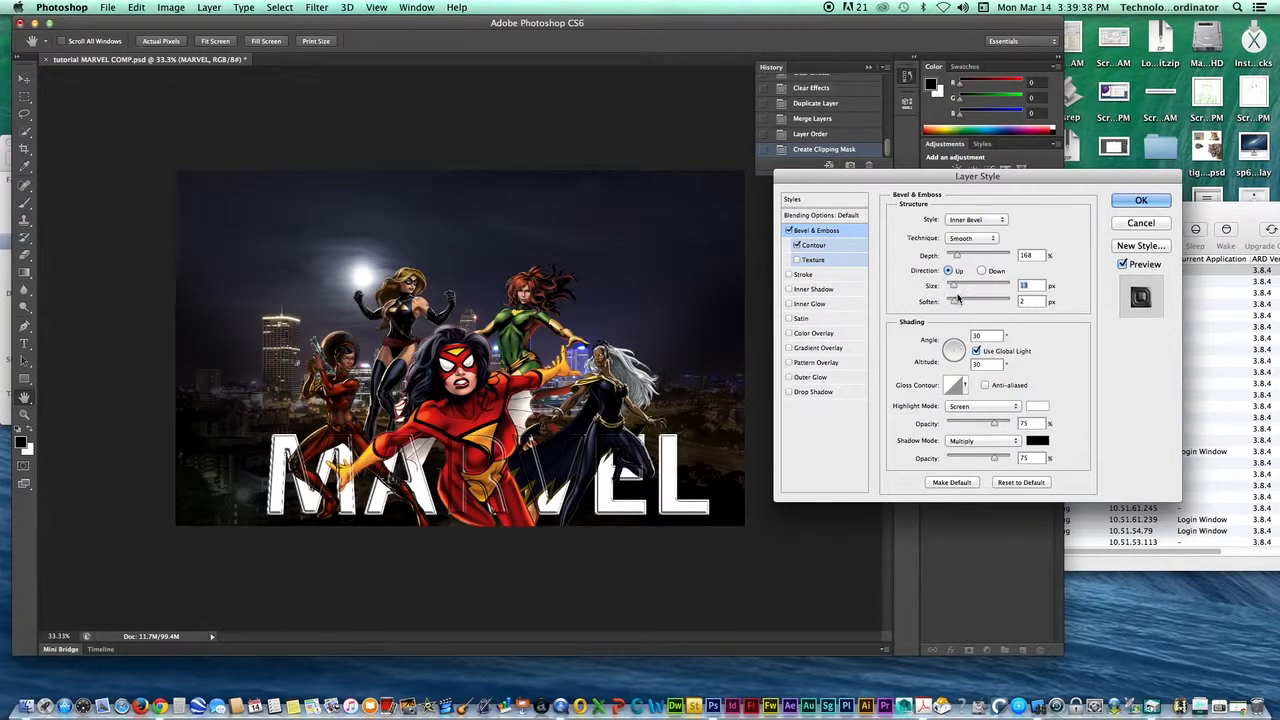
{"action": "left_click_drag", "start_coordinate": [956, 306], "coordinate": [953, 305]}
{"action": "left_click_drag", "start_coordinate": [956, 258], "coordinate": [952, 259]}
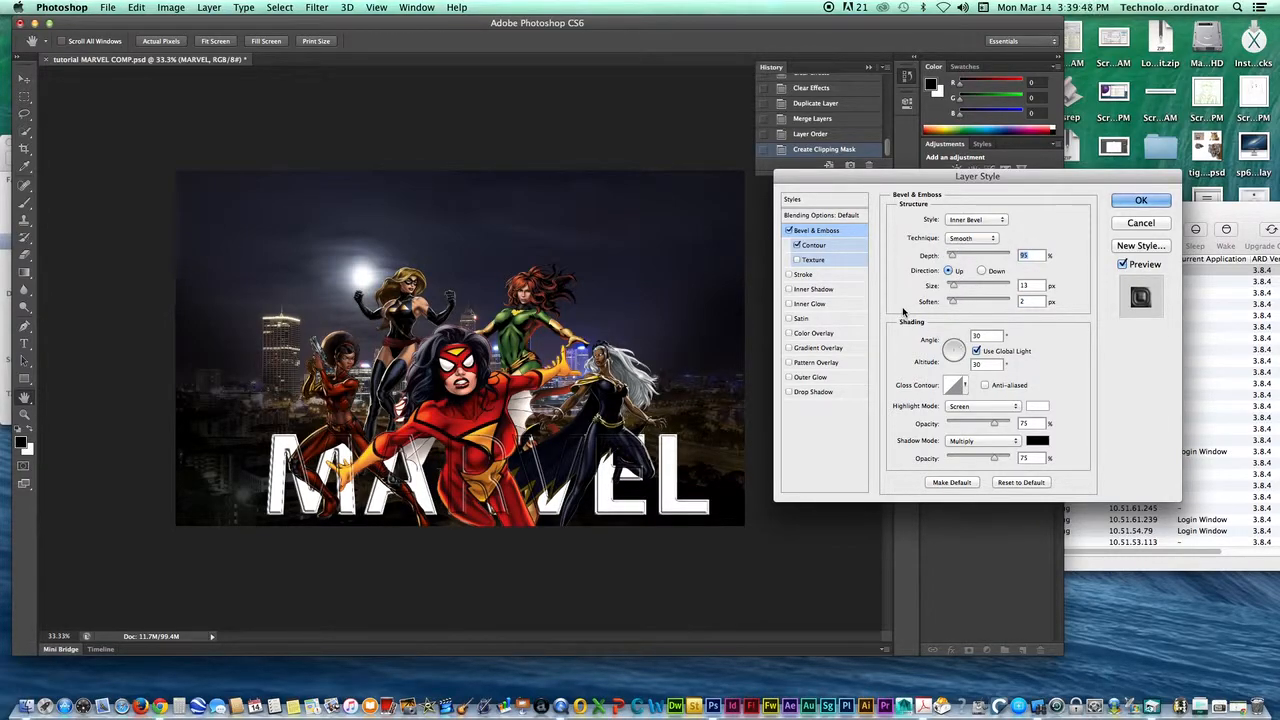
{"action": "left_click_drag", "start_coordinate": [956, 288], "coordinate": [953, 292]}
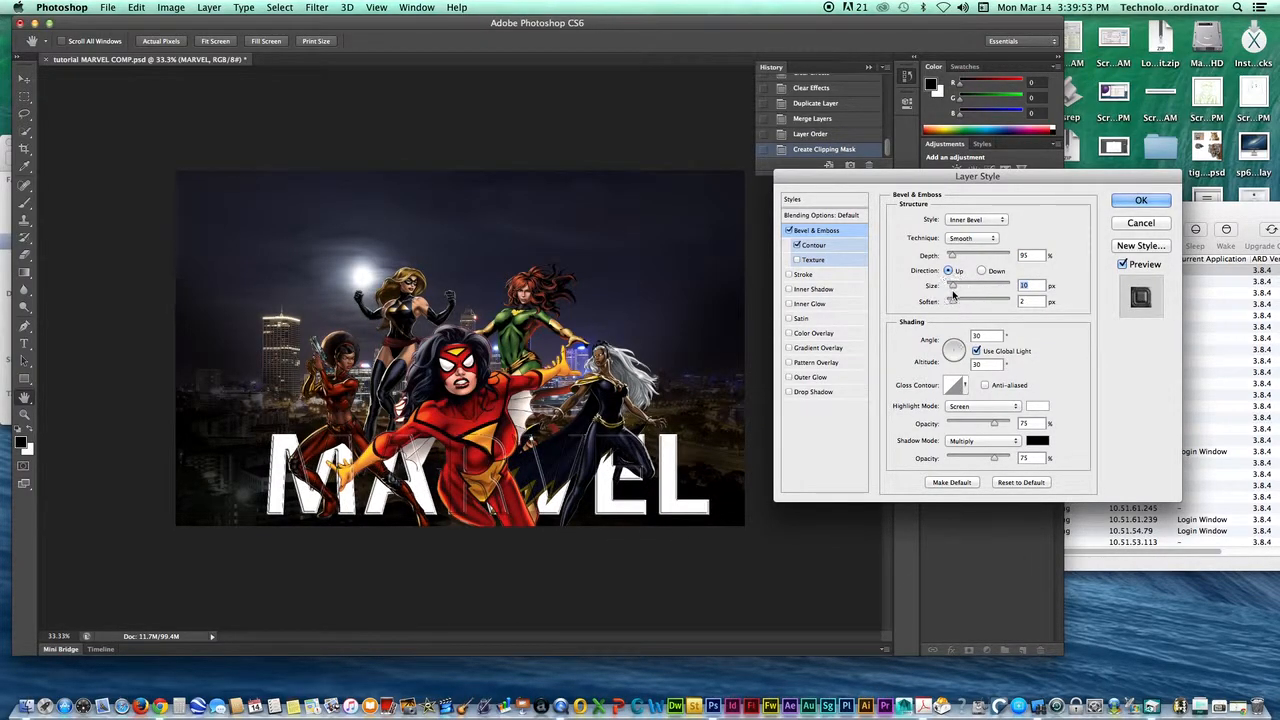
Step: Change the title's bevel style to Outer Bevel with depth 115%, size 18 px and soften 1 px, keeping the contour range at 50%
{"action": "left_click", "coordinate": [837, 246]}
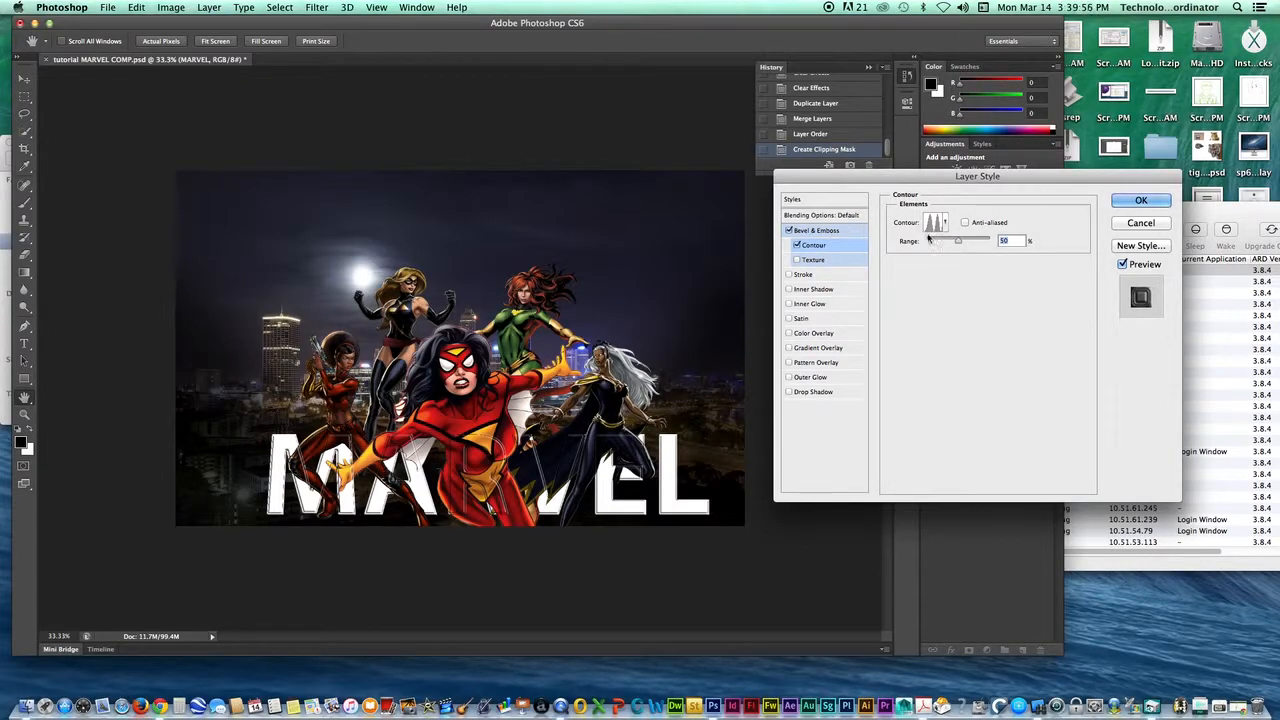
{"action": "left_click", "coordinate": [844, 232]}
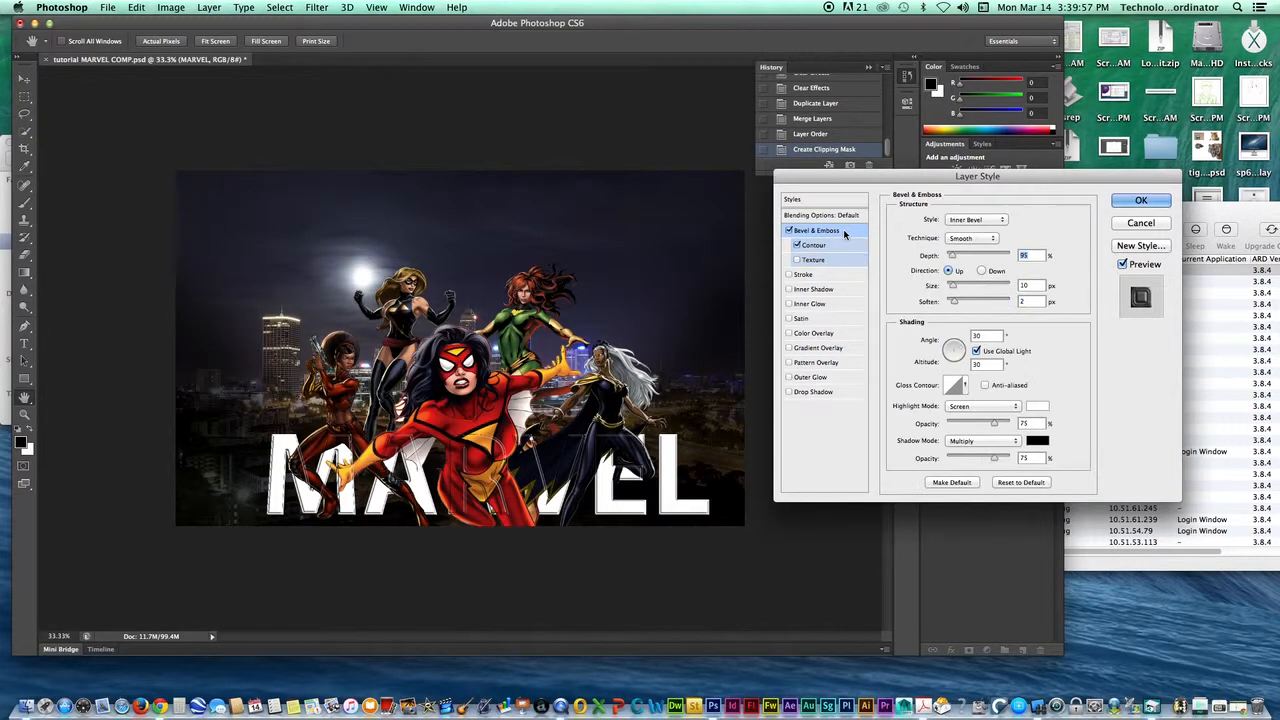
{"action": "left_click", "coordinate": [971, 240]}
{"action": "left_click", "coordinate": [968, 221]}
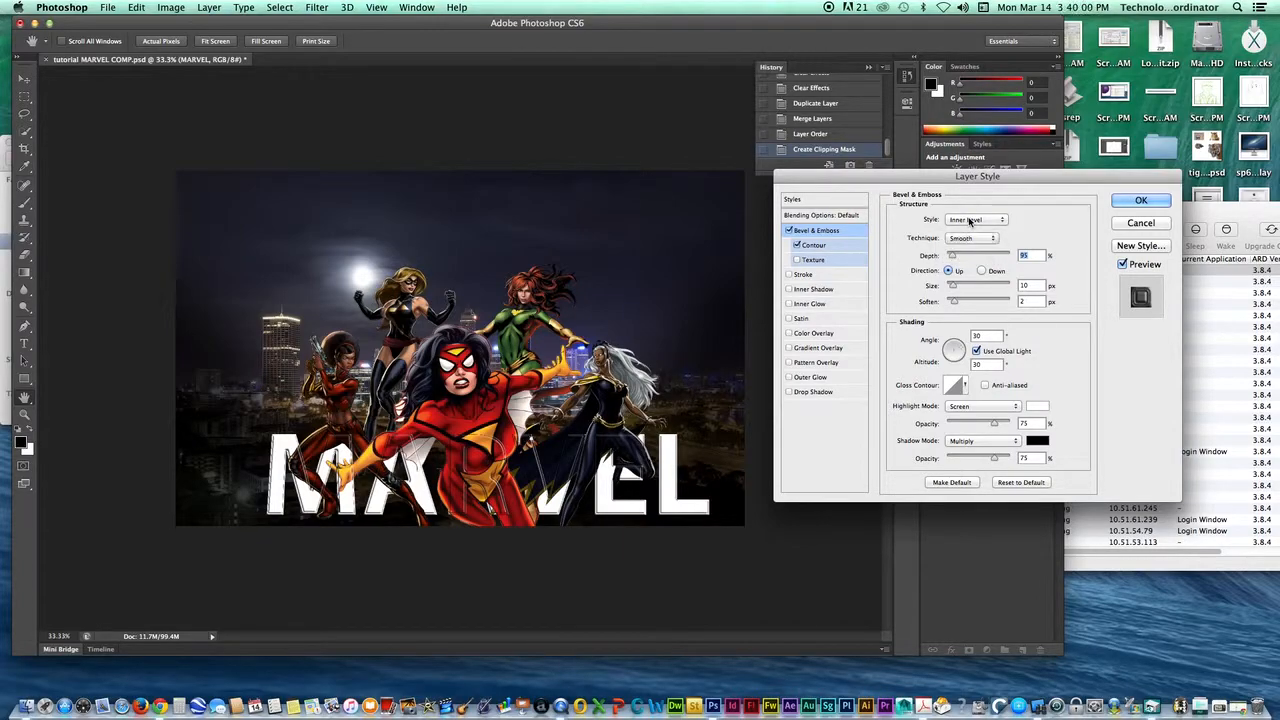
{"action": "left_click", "coordinate": [968, 221]}
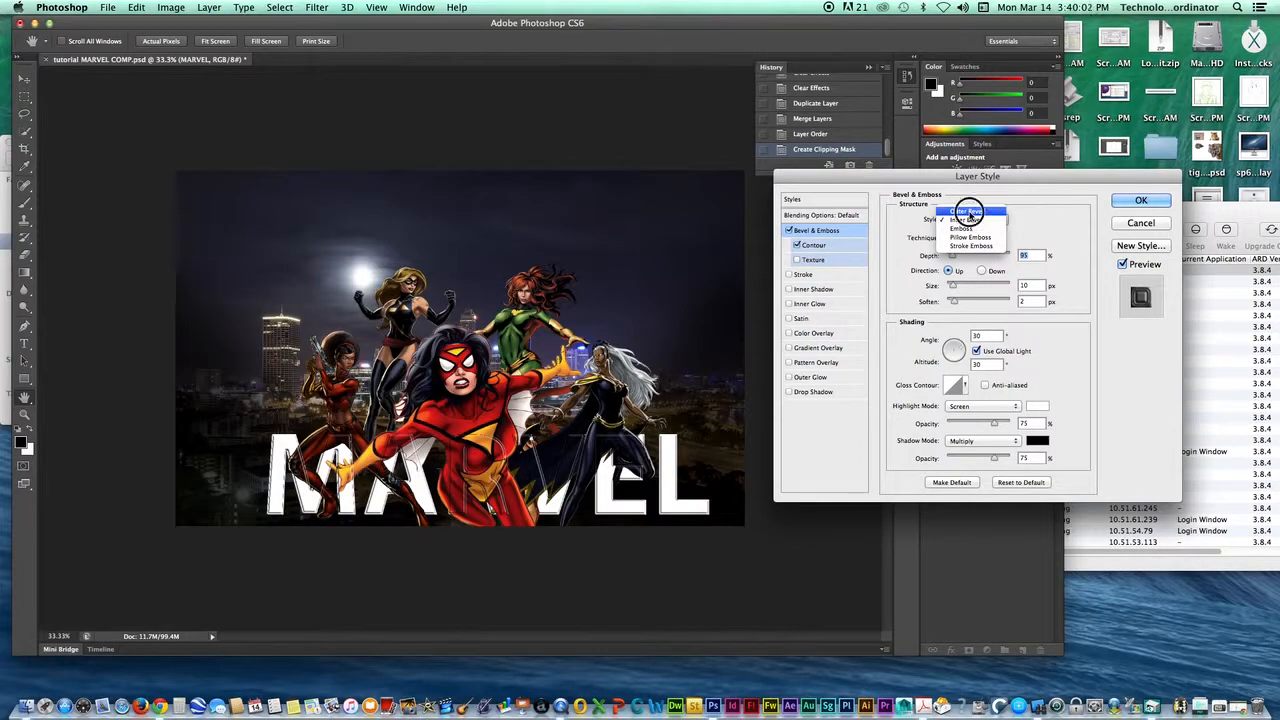
{"action": "left_click", "coordinate": [968, 212]}
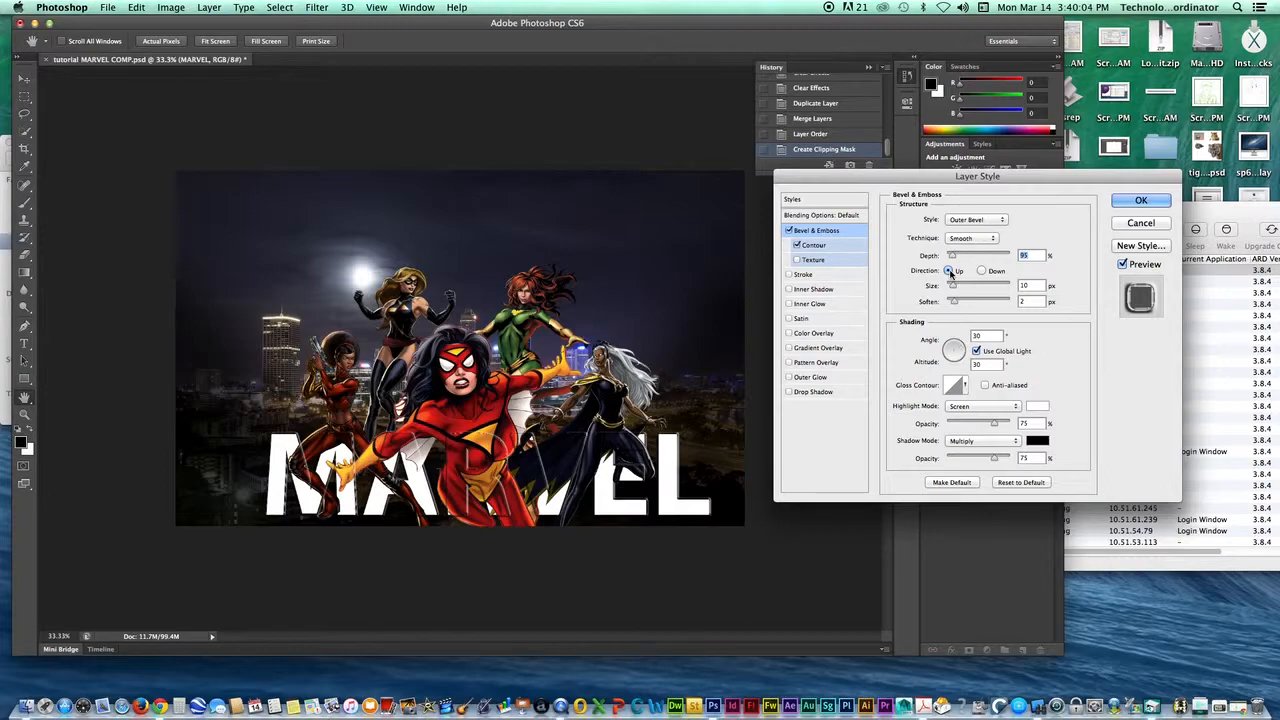
{"action": "left_click_drag", "start_coordinate": [952, 256], "coordinate": [952, 304]}
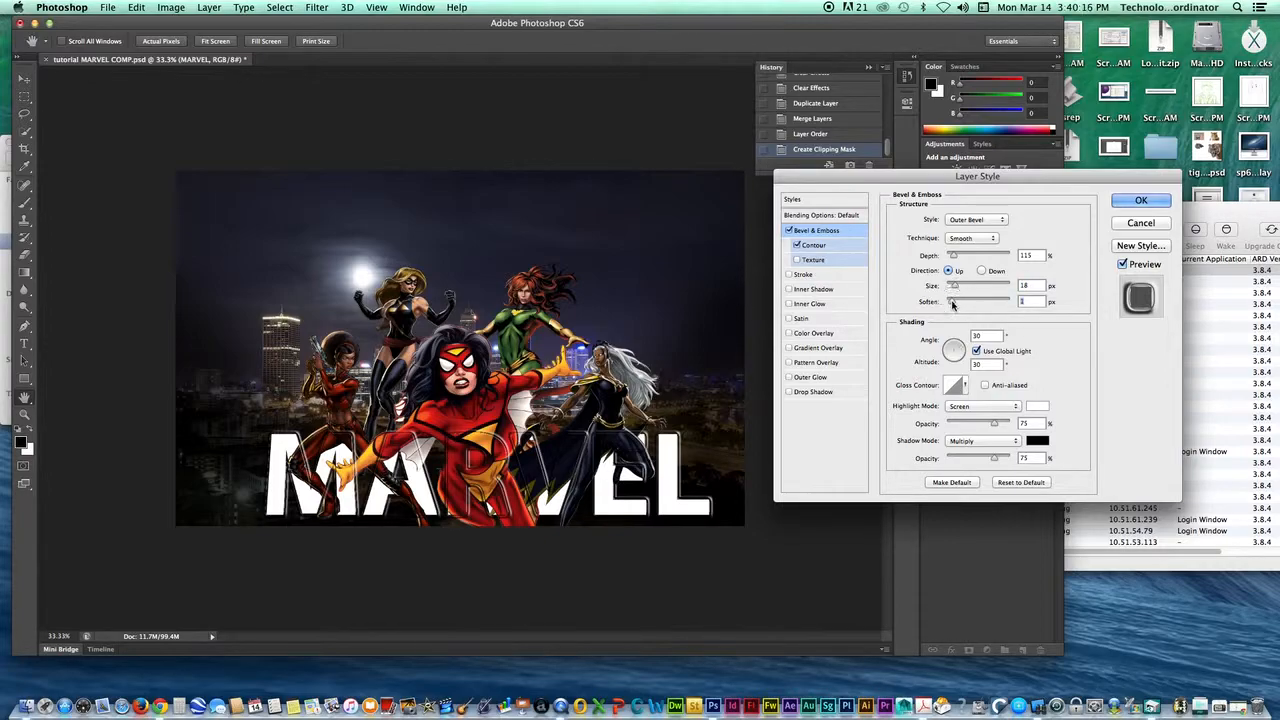
{"action": "left_click", "coordinate": [826, 247]}
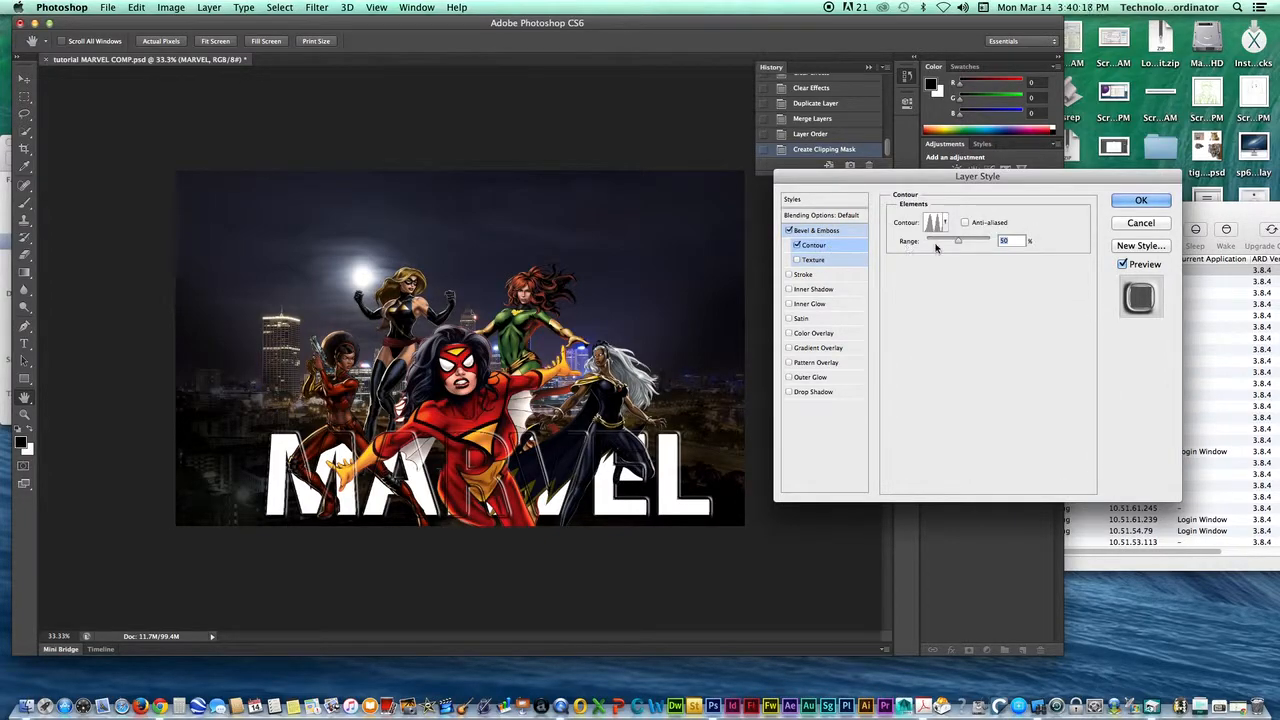
{"action": "mouse_move", "coordinate": [956, 240]}
{"action": "left_mouse_down"}
{"action": "mouse_move", "coordinate": [972, 241]}
{"action": "mouse_move", "coordinate": [958, 246]}
{"action": "left_mouse_up"}
Step: Add an Outer Glow to the MARVEL title with spread 17% and size 35 px
{"action": "left_click", "coordinate": [789, 392]}
{"action": "left_click", "coordinate": [789, 377]}
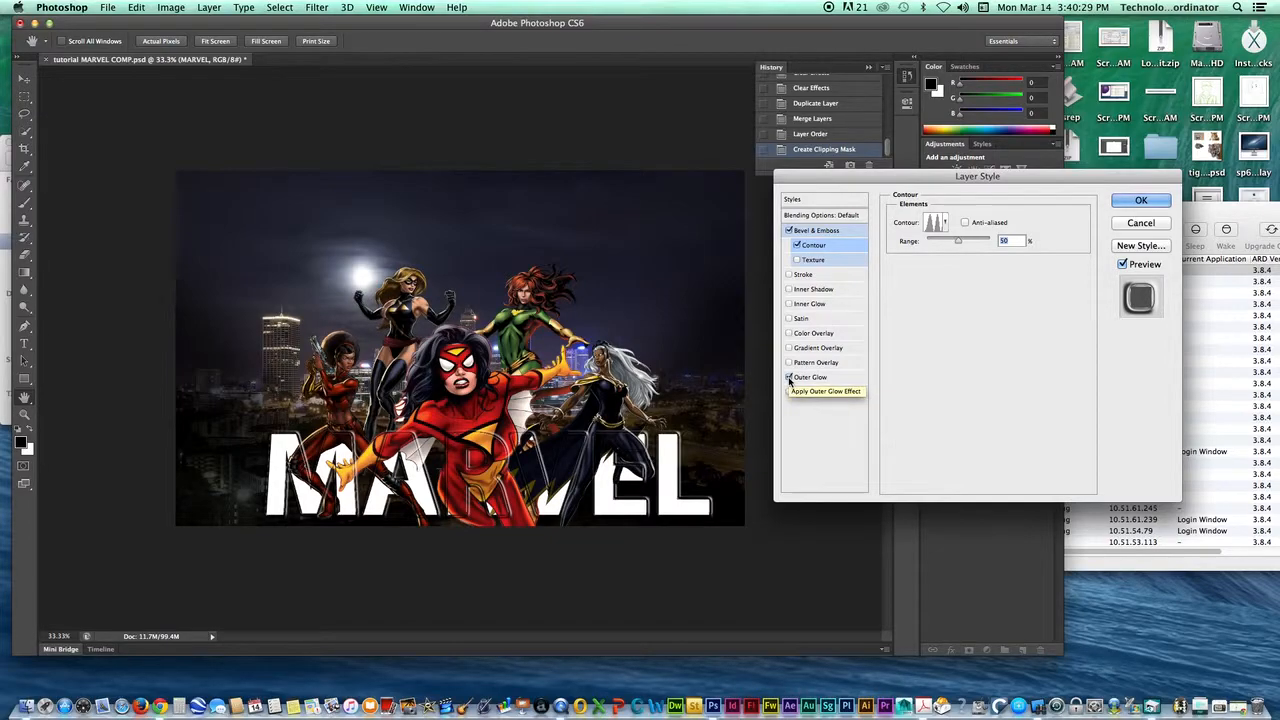
{"action": "left_click", "coordinate": [808, 377]}
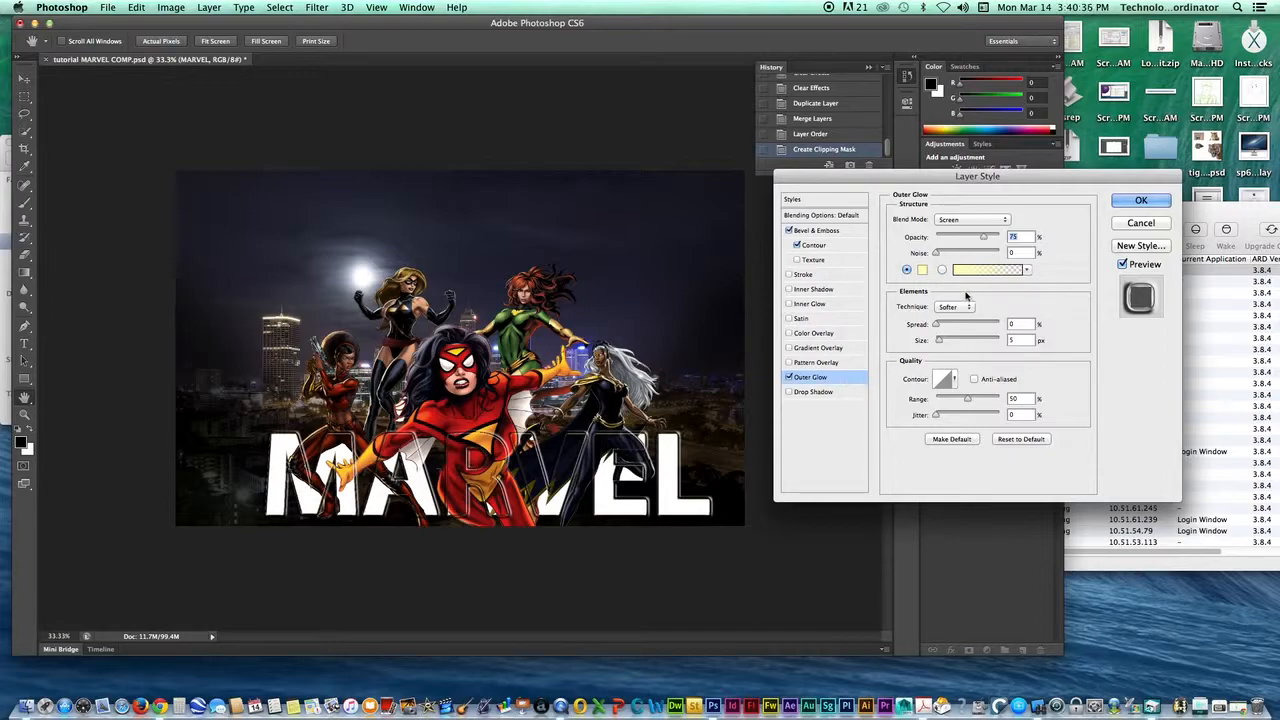
{"action": "left_click_drag", "start_coordinate": [939, 341], "coordinate": [948, 342]}
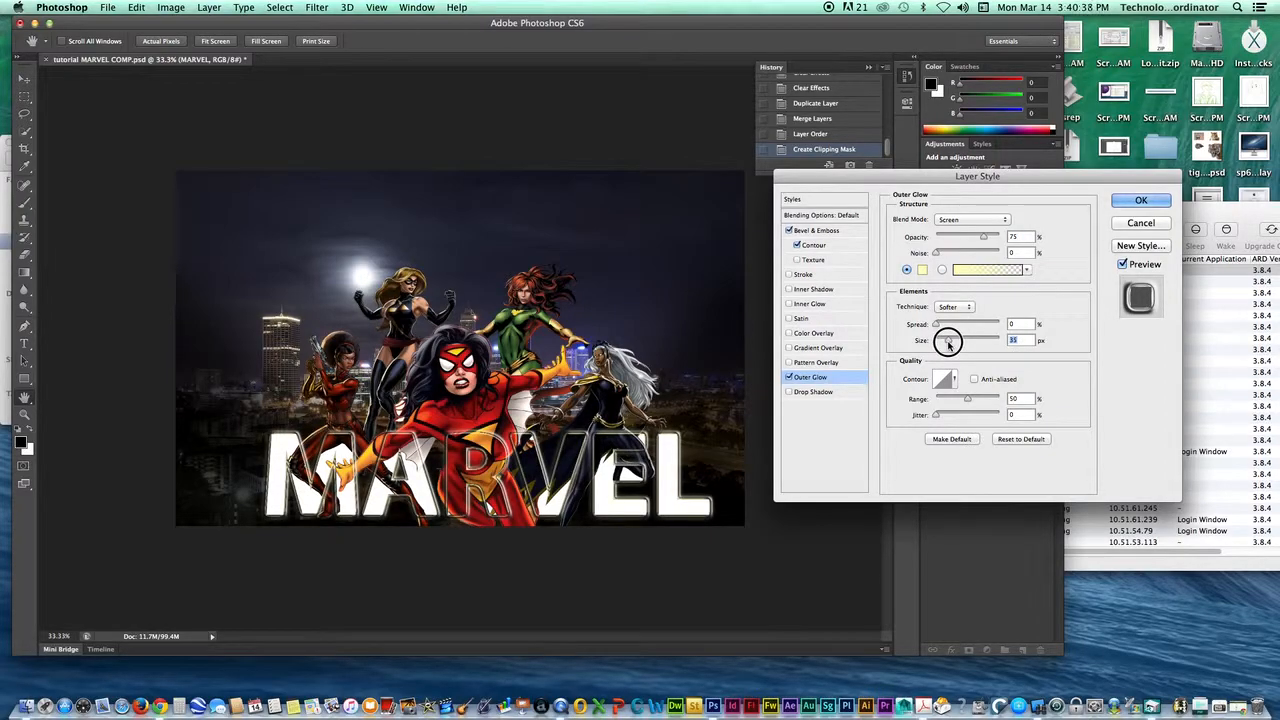
{"action": "left_click_drag", "start_coordinate": [936, 327], "coordinate": [946, 325]}
Step: Preview a Pattern Overlay on the title, try a Gradient Overlay at 38% opacity and switch both off
{"action": "left_click", "coordinate": [788, 363]}
{"action": "left_click", "coordinate": [789, 363]}
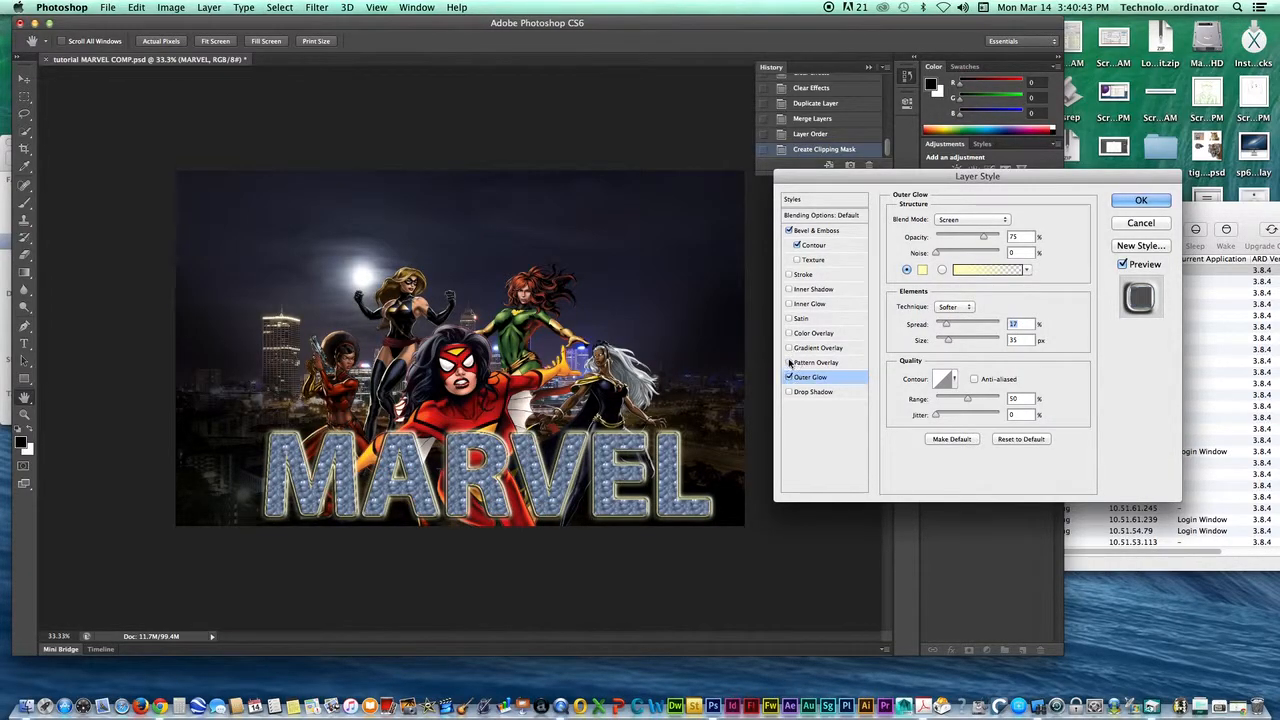
{"action": "left_click", "coordinate": [789, 348]}
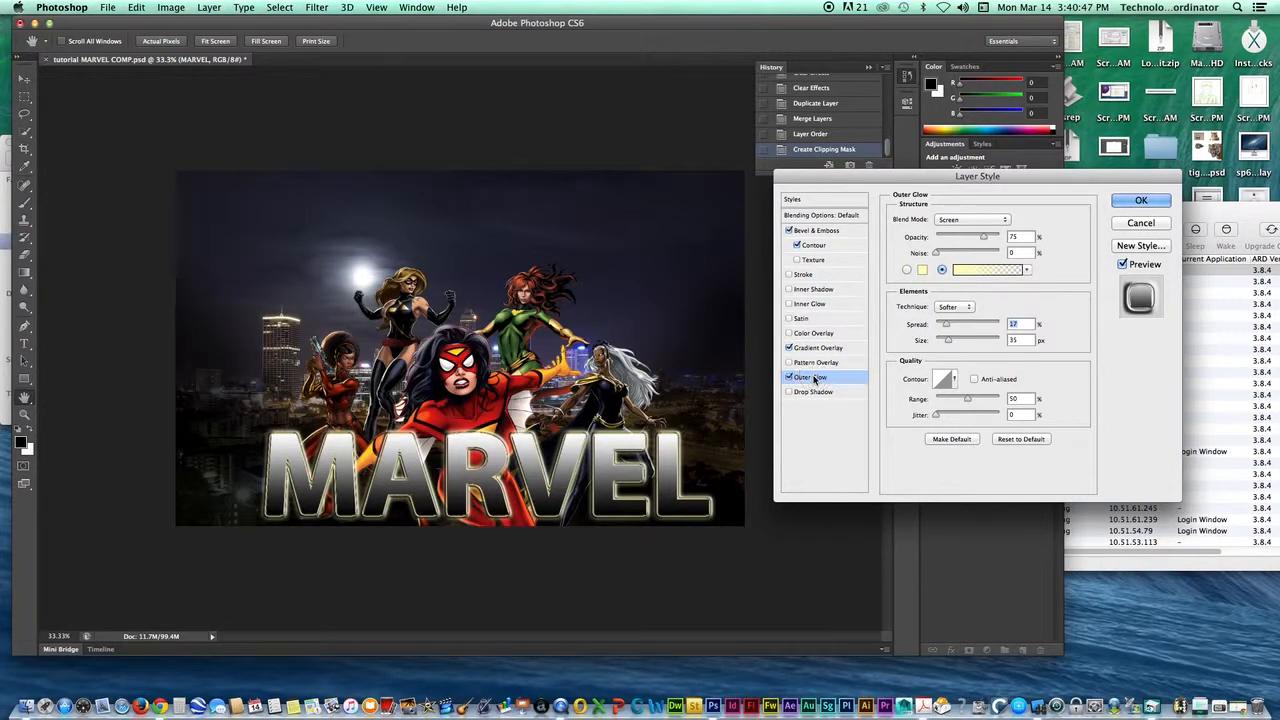
{"action": "left_click", "coordinate": [810, 347]}
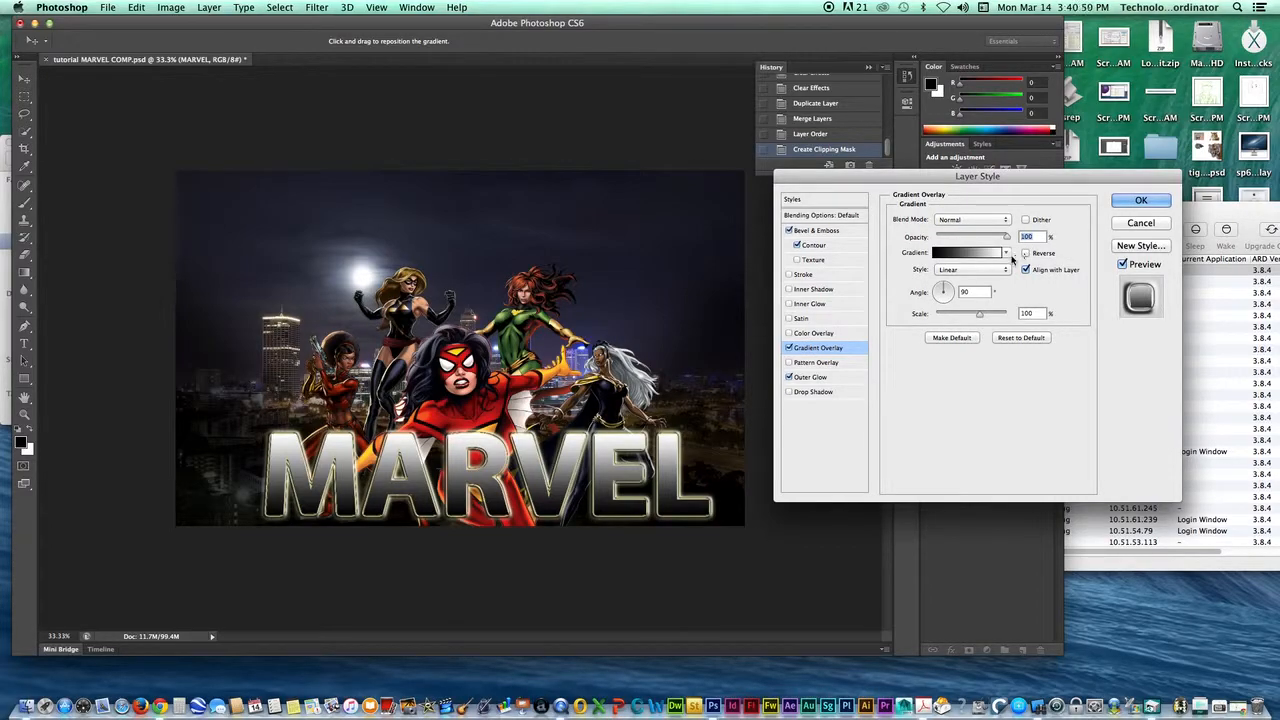
{"action": "left_click_drag", "start_coordinate": [1003, 241], "coordinate": [963, 245]}
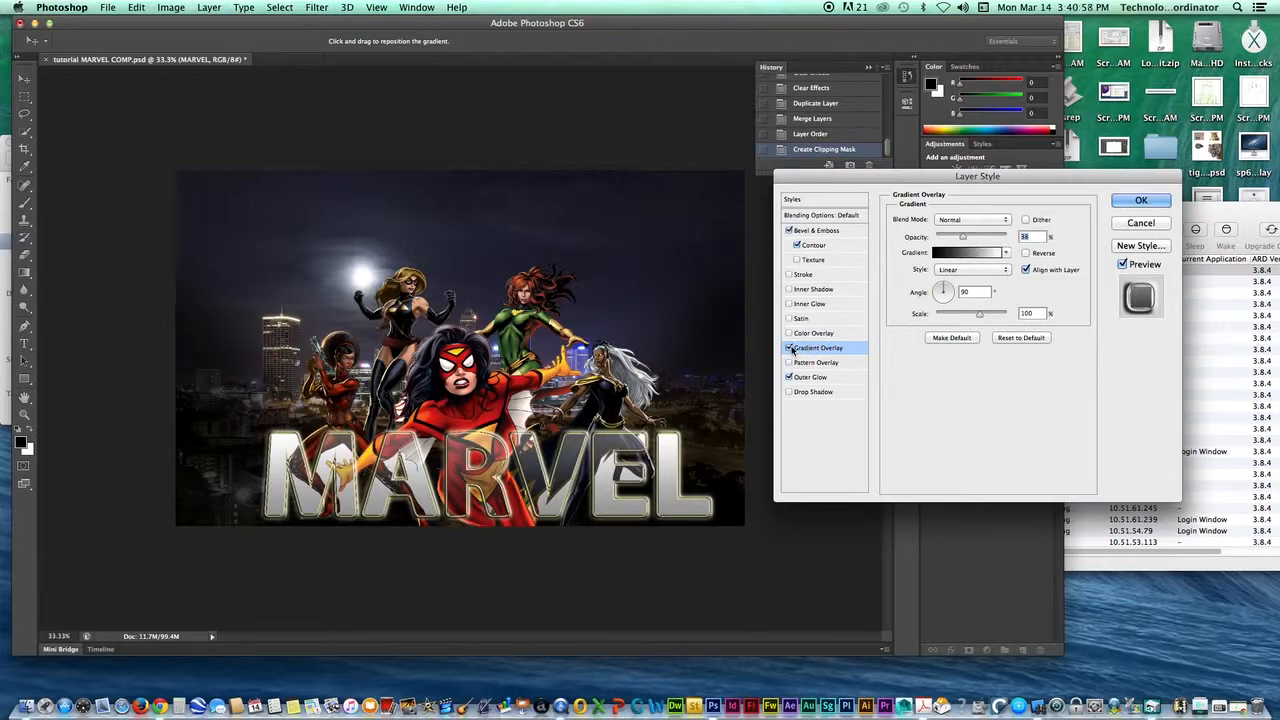
{"action": "left_click", "coordinate": [790, 347]}
Step: Try a Pattern Overlay at 44% opacity on the MARVEL title and switch it off
{"action": "left_click", "coordinate": [799, 364]}
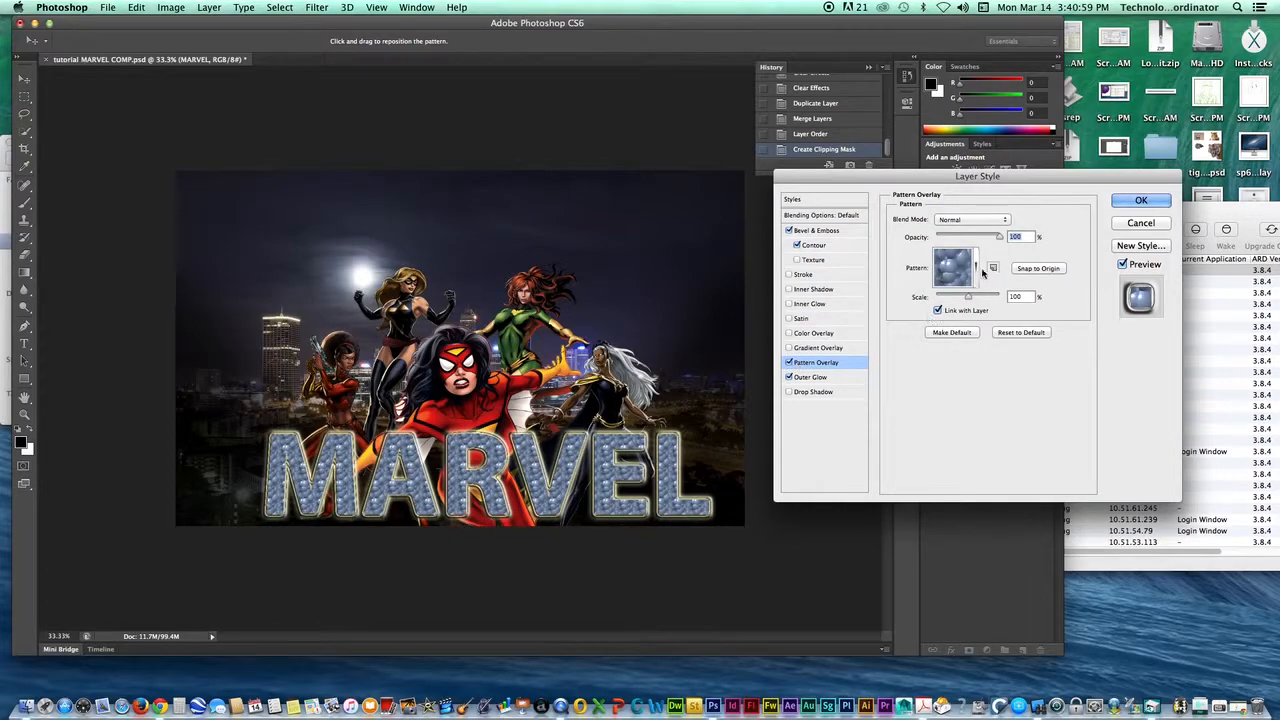
{"action": "left_click_drag", "start_coordinate": [999, 237], "coordinate": [964, 240]}
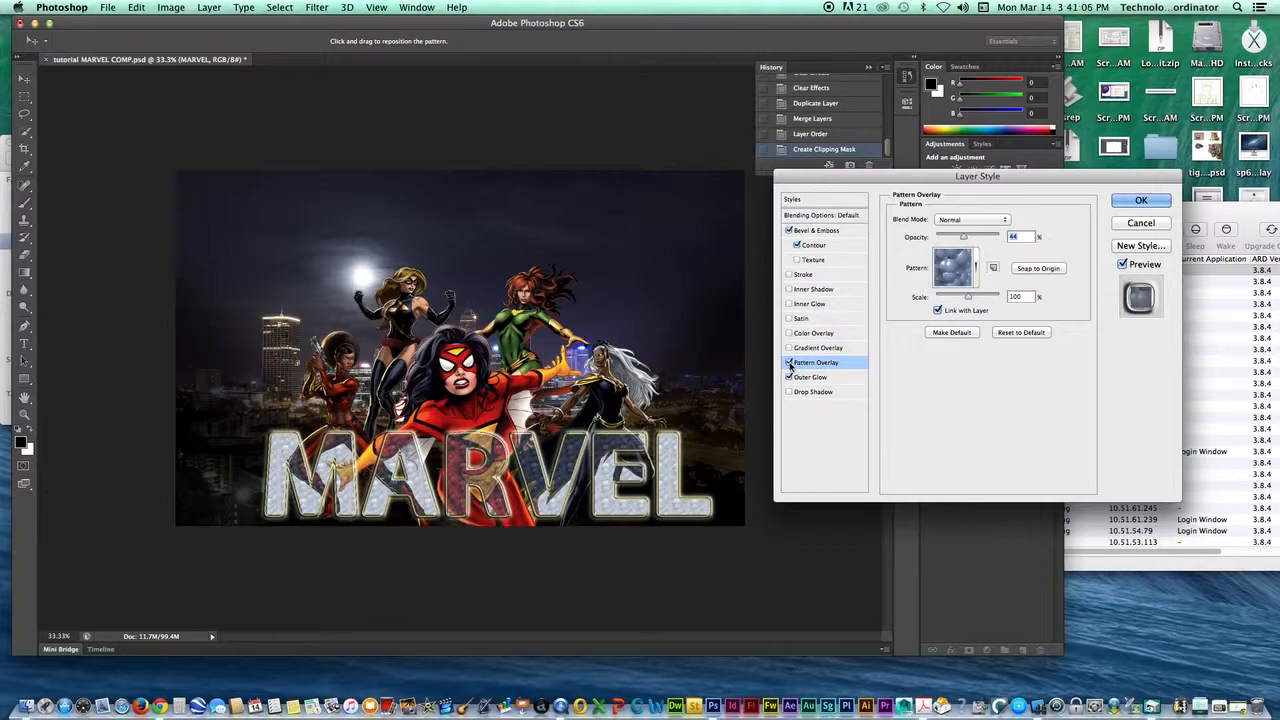
{"action": "left_click", "coordinate": [790, 363]}
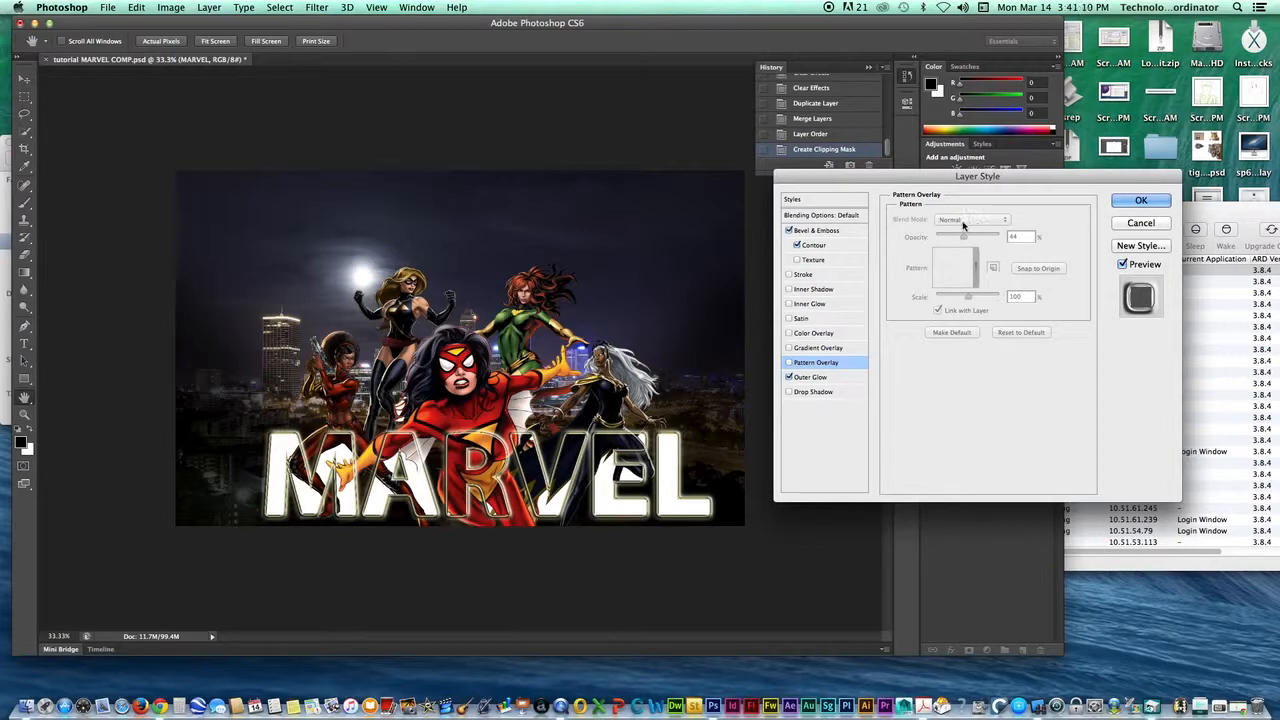
Step: Set the bevel depth to 43% and compare the Chisel Hard and Chisel Soft techniques, returning to Smooth
{"action": "left_click", "coordinate": [813, 231]}
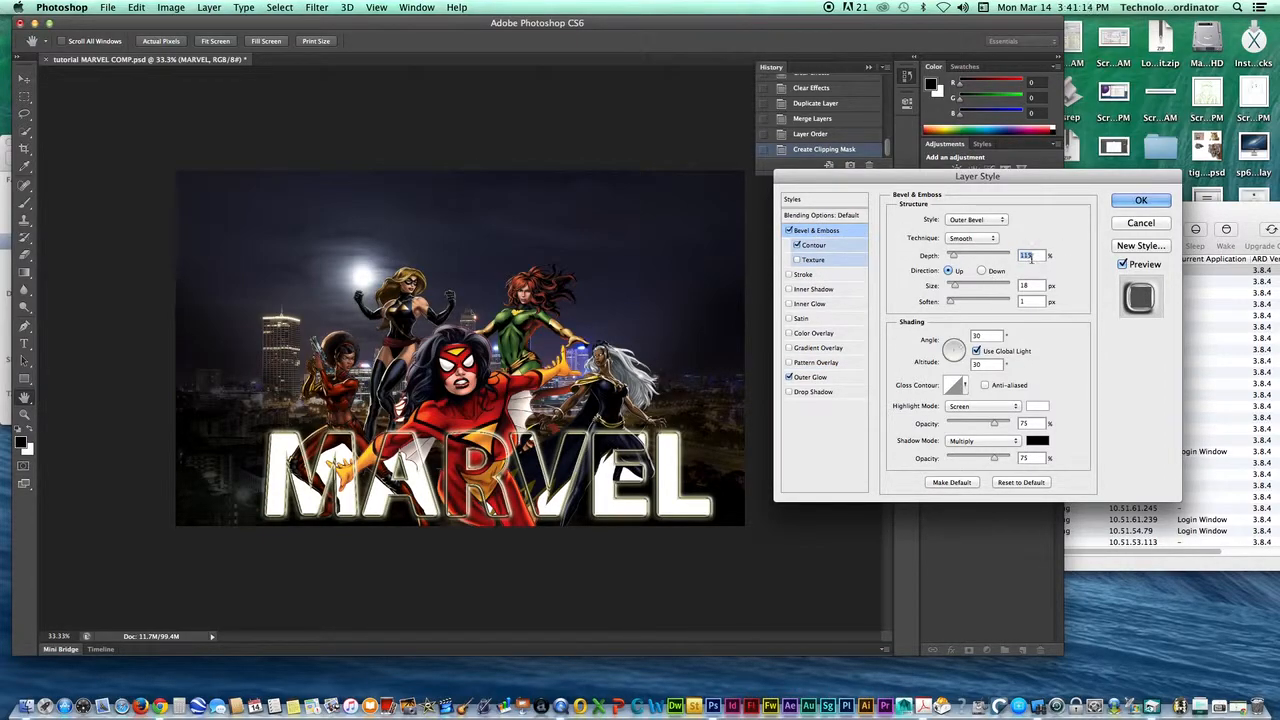
{"action": "left_click_drag", "start_coordinate": [954, 258], "coordinate": [949, 257]}
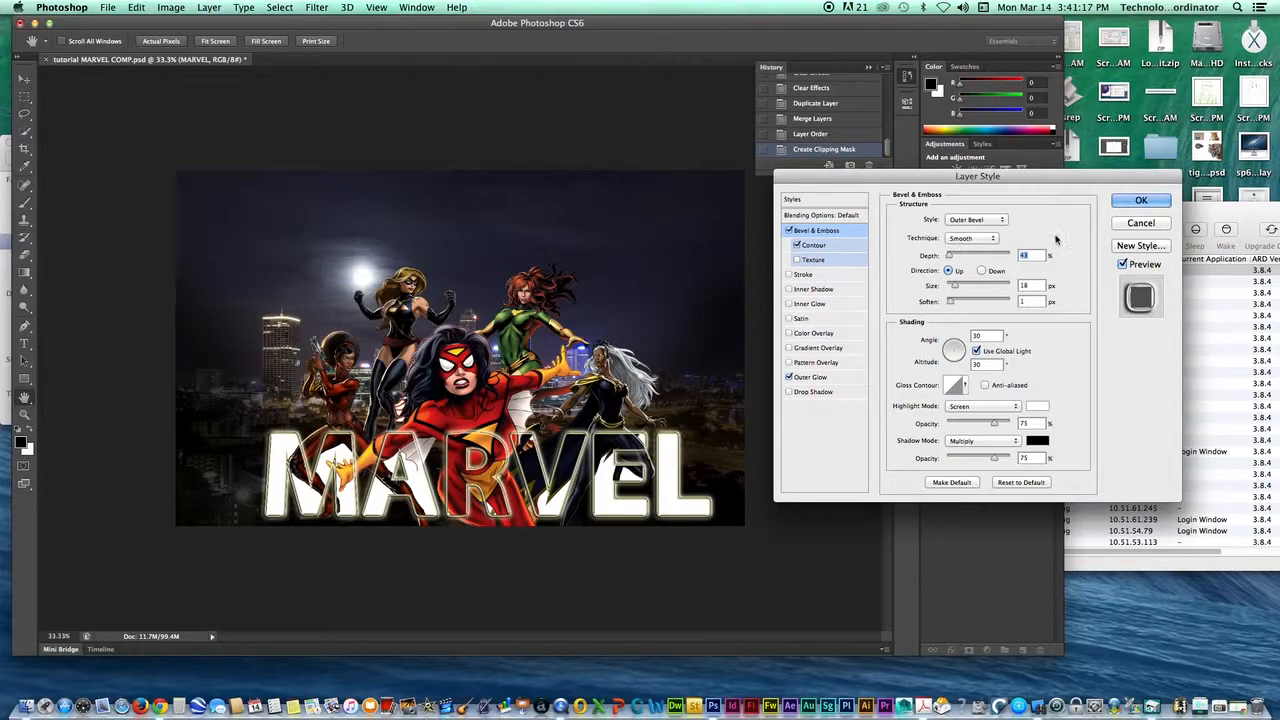
{"action": "left_click", "coordinate": [984, 239]}
{"action": "left_click", "coordinate": [982, 247]}
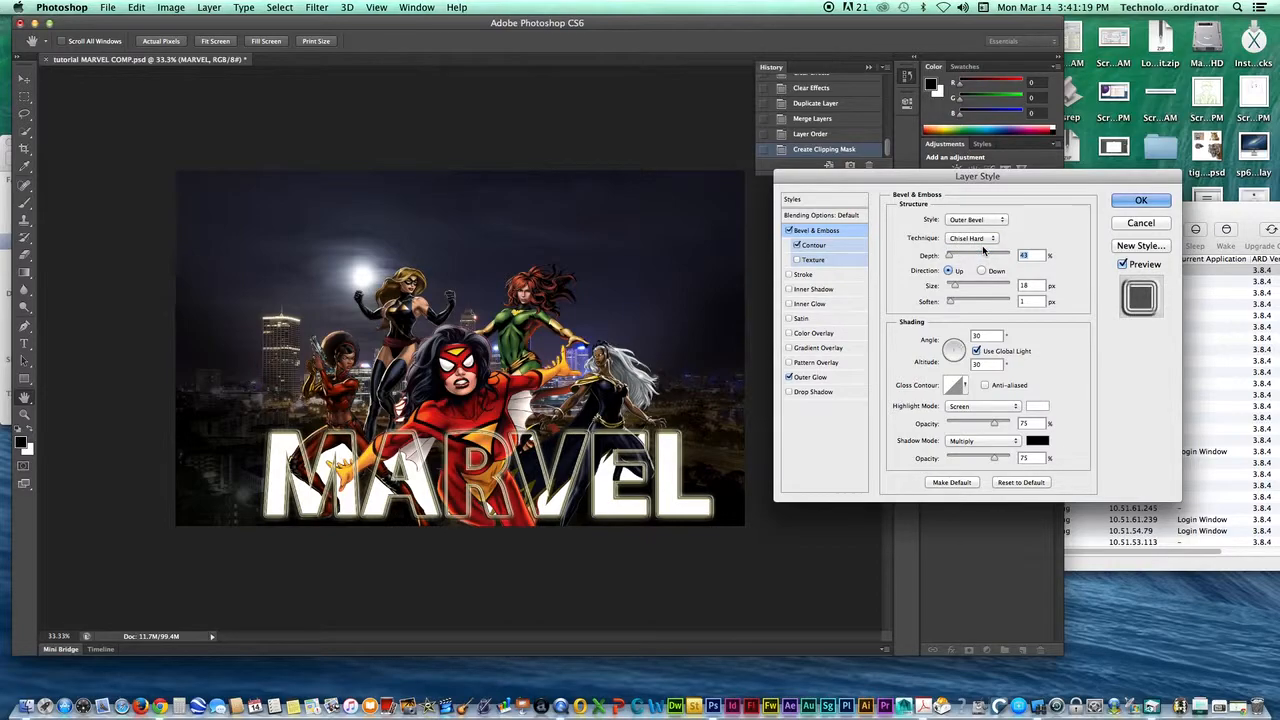
{"action": "left_click", "coordinate": [979, 242]}
{"action": "left_click", "coordinate": [978, 248]}
{"action": "left_click", "coordinate": [975, 243]}
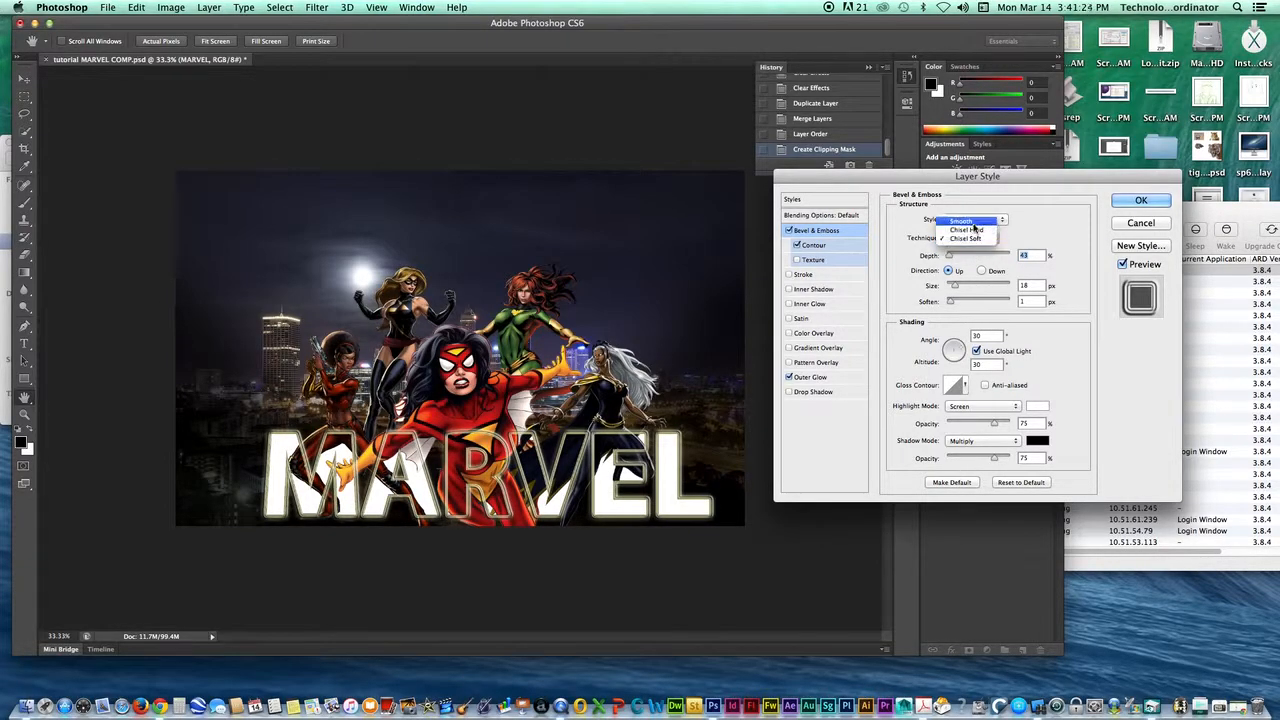
{"action": "left_click", "coordinate": [975, 227]}
Step: Keep the Smooth technique, compare the Emboss, Pillow Emboss and Stroke Emboss styles, and apply Inner Bevel to the MARVEL title
{"action": "left_click", "coordinate": [975, 222]}
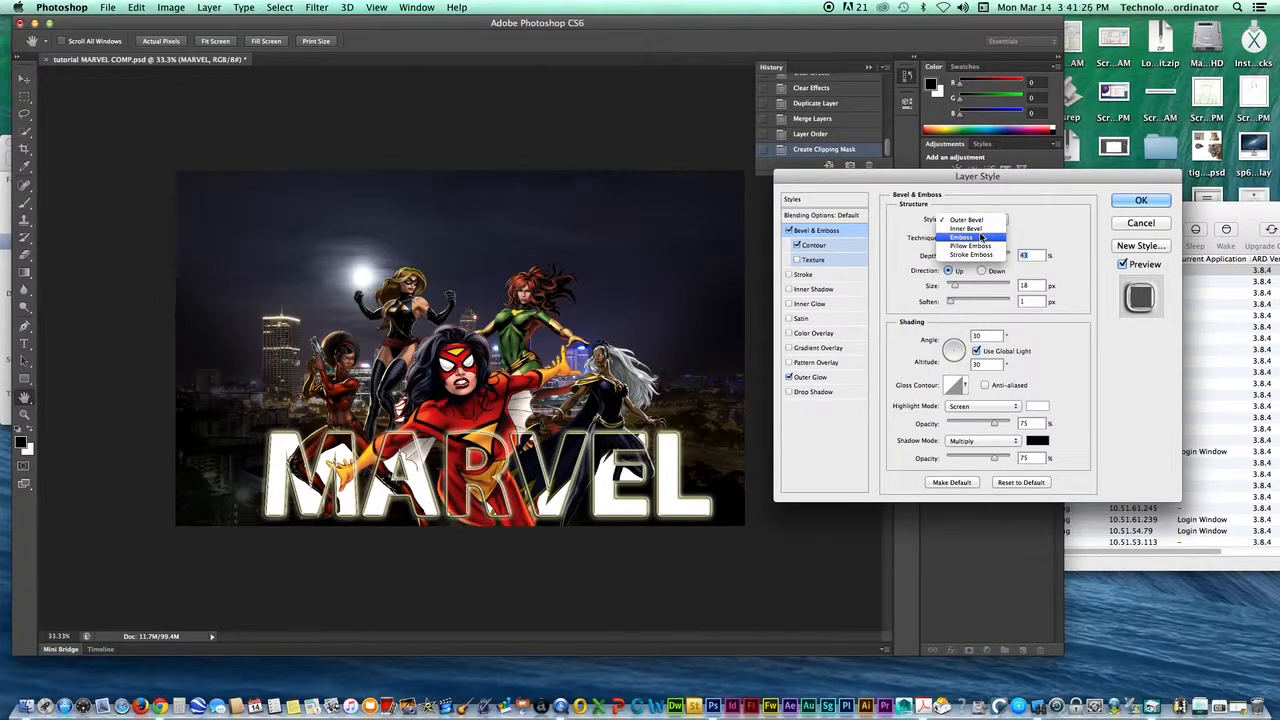
{"action": "left_click", "coordinate": [980, 238]}
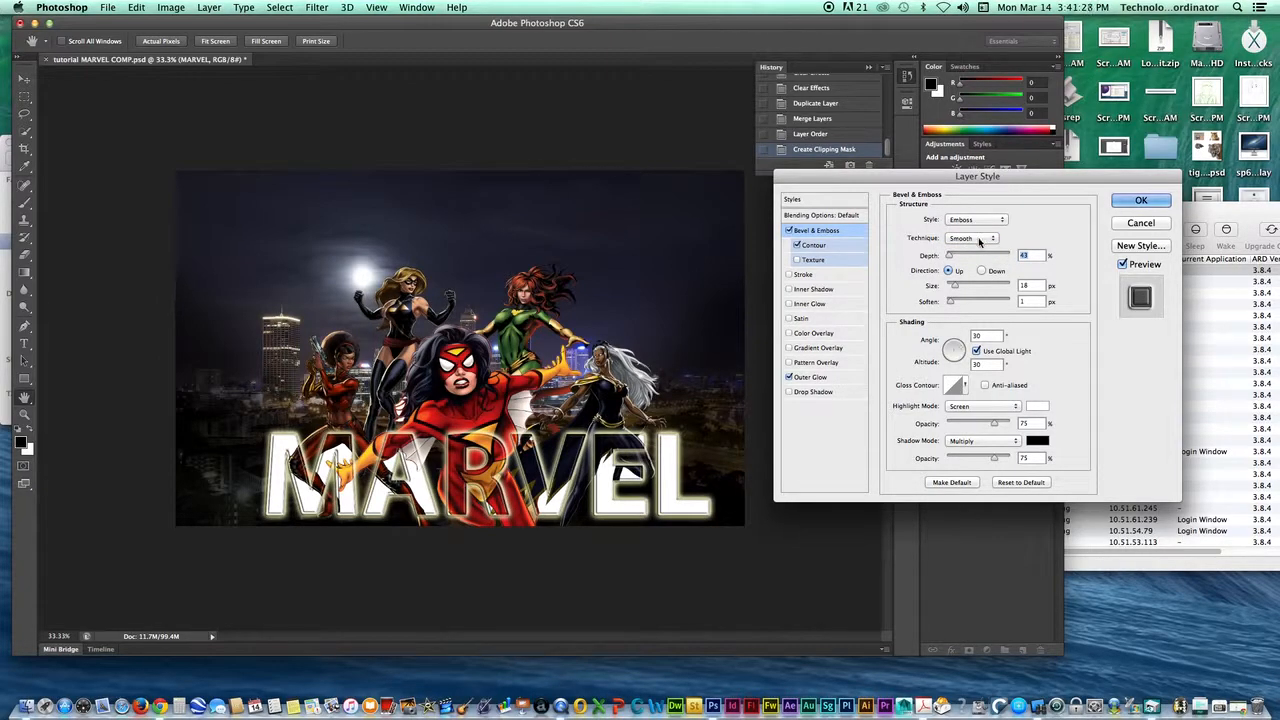
{"action": "left_click", "coordinate": [981, 222]}
{"action": "left_click", "coordinate": [981, 232]}
{"action": "left_click", "coordinate": [977, 222]}
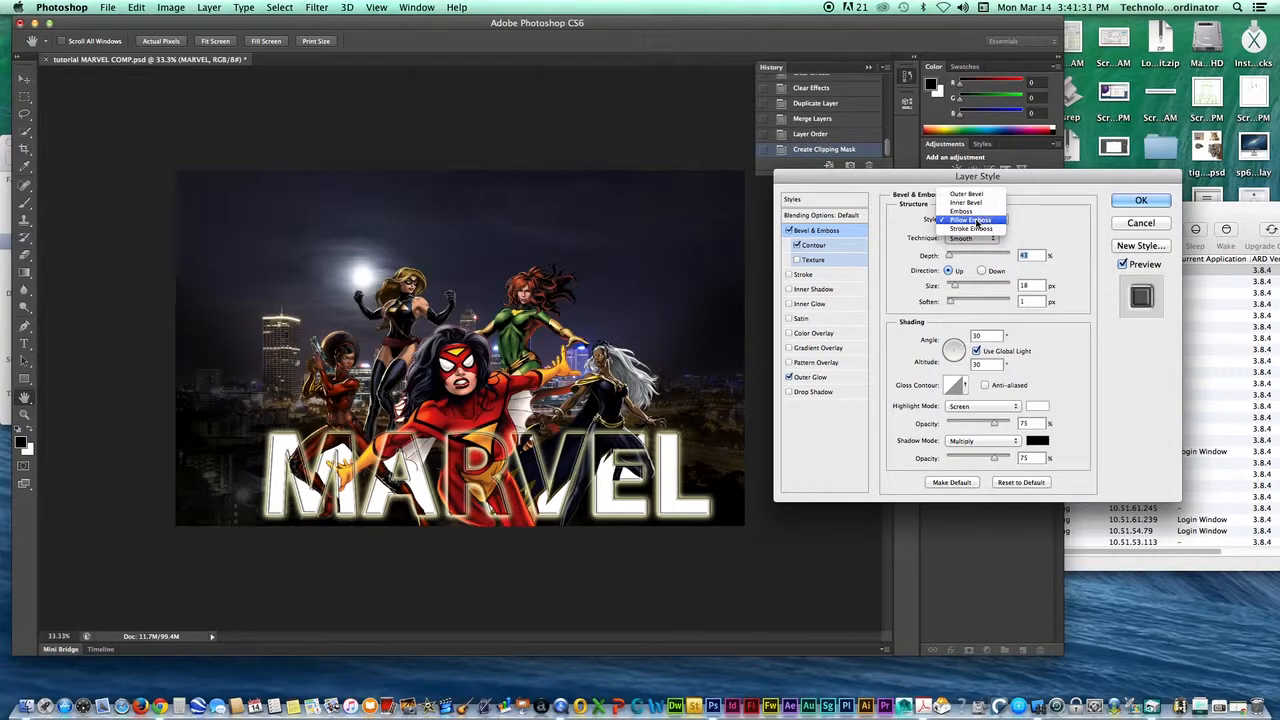
{"action": "left_click", "coordinate": [978, 232]}
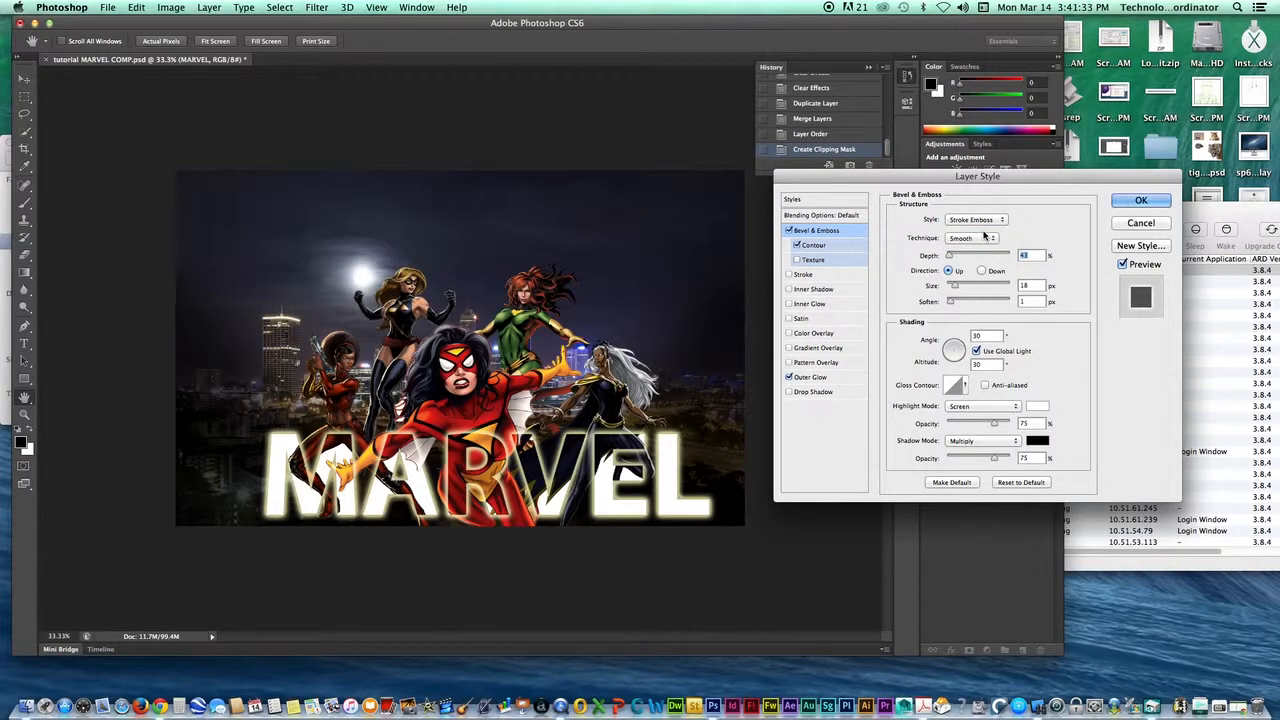
{"action": "left_click", "coordinate": [968, 220]}
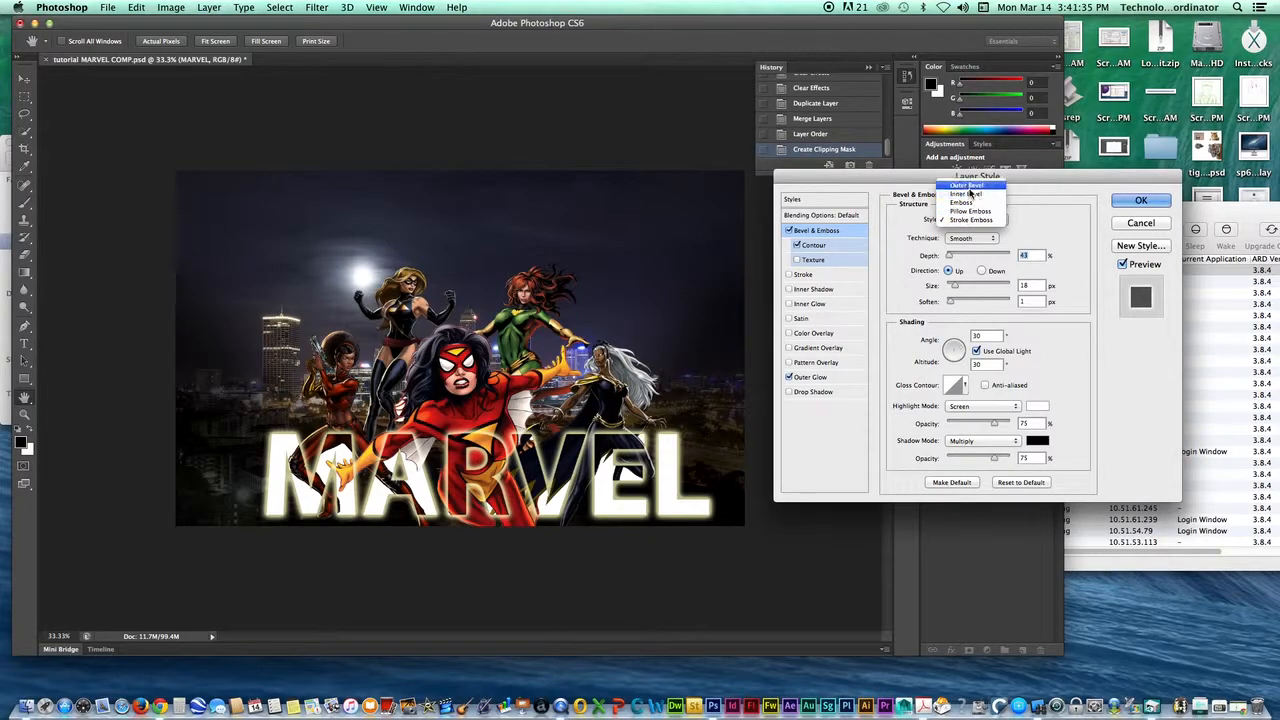
{"action": "left_click", "coordinate": [968, 192]}
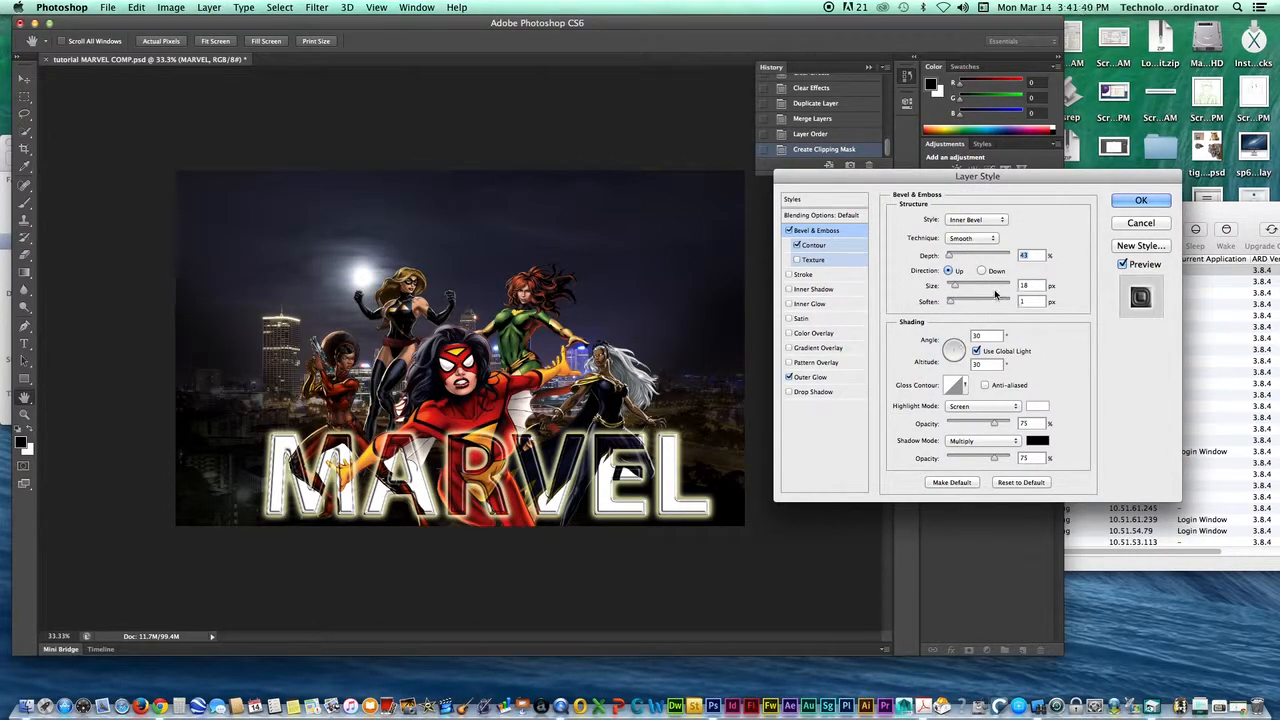
{"action": "left_click", "coordinate": [1131, 203]}
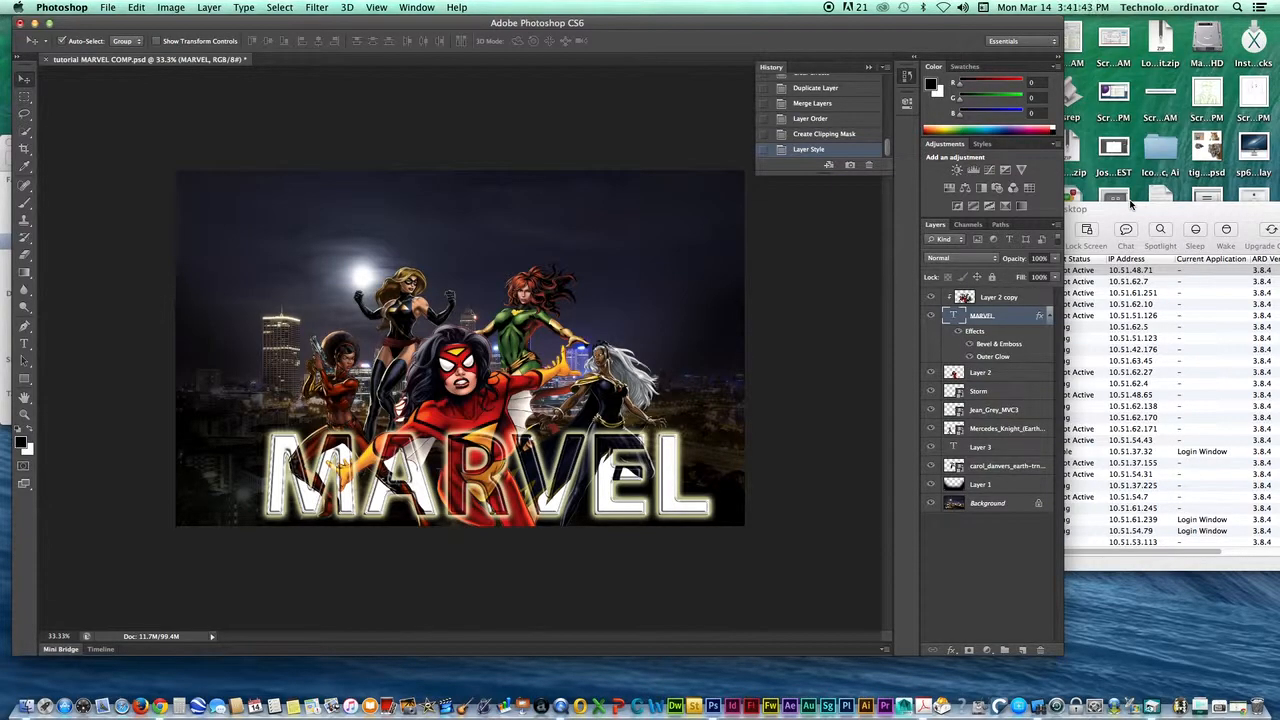
Step: Lower the opacity of the clipped character layer, Layer 2 copy, to 72% and deselect it
{"action": "left_click", "coordinate": [991, 297]}
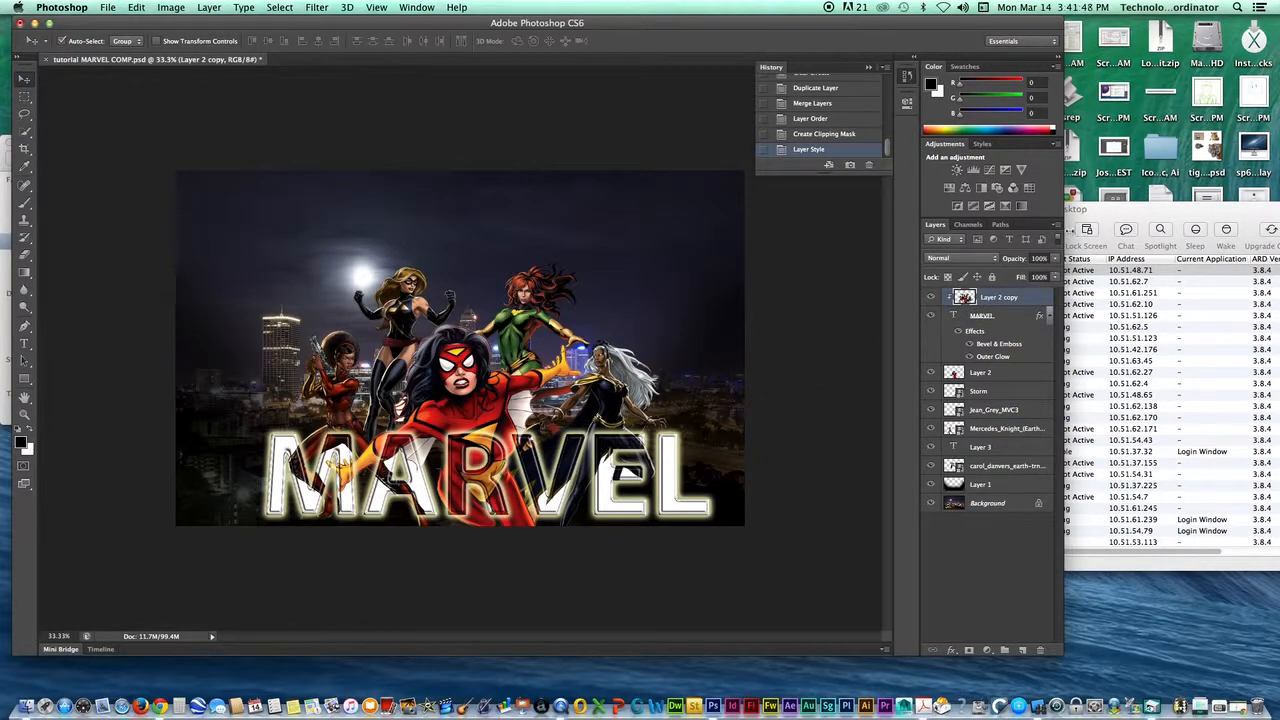
{"action": "left_click", "coordinate": [1052, 258]}
{"action": "left_click_drag", "start_coordinate": [1034, 274], "coordinate": [1038, 272]}
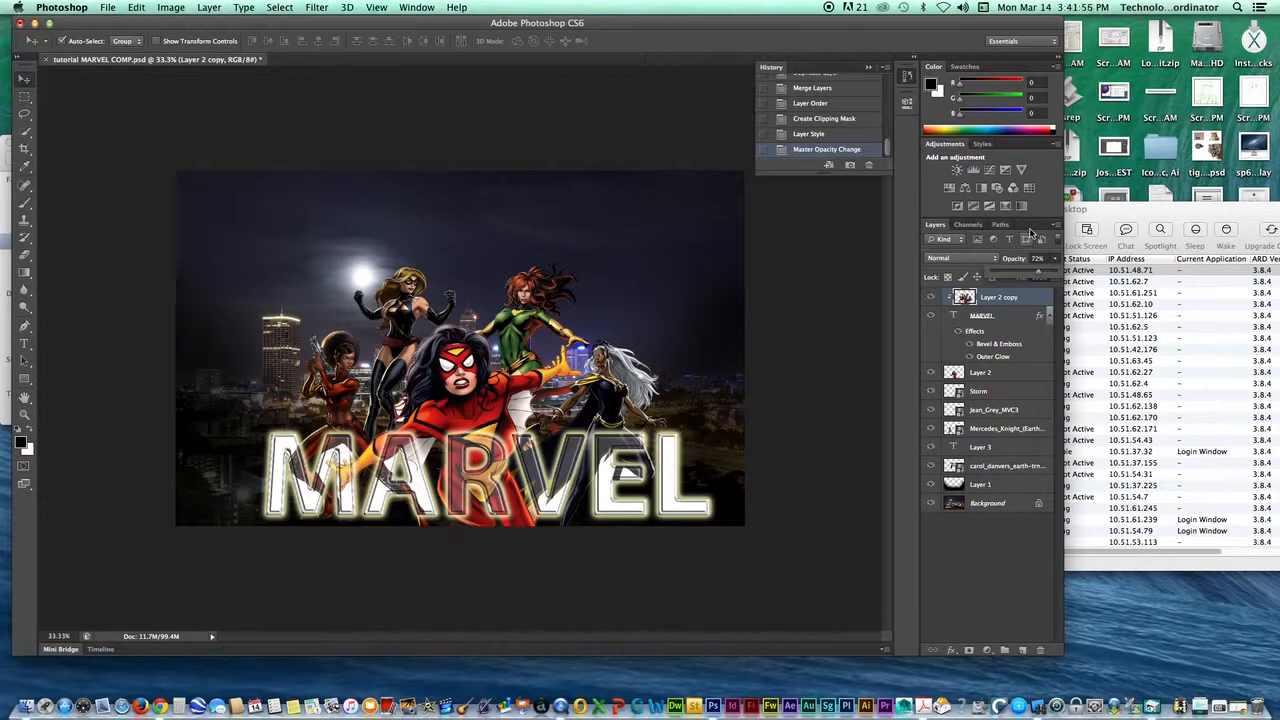
{"action": "left_click", "coordinate": [773, 217]}
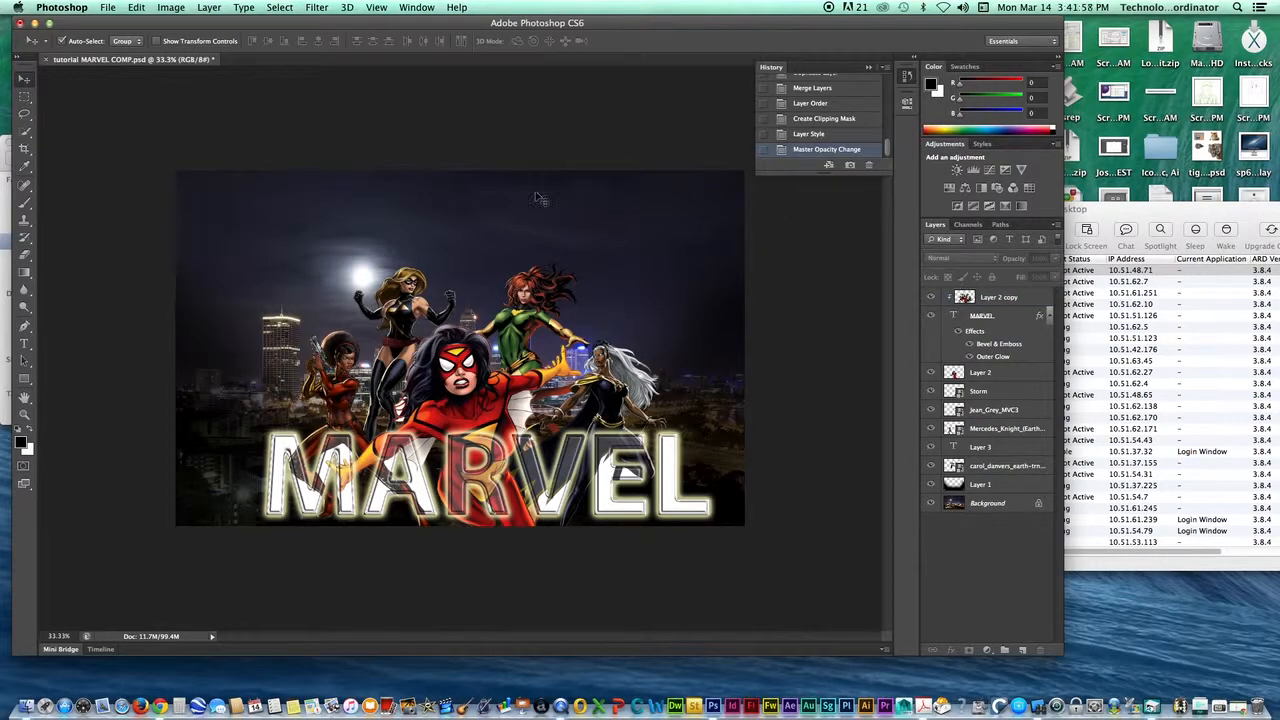
{"action": "scroll", "coordinate": [808, 125], "scroll_direction": "up", "scroll_amount": 10}
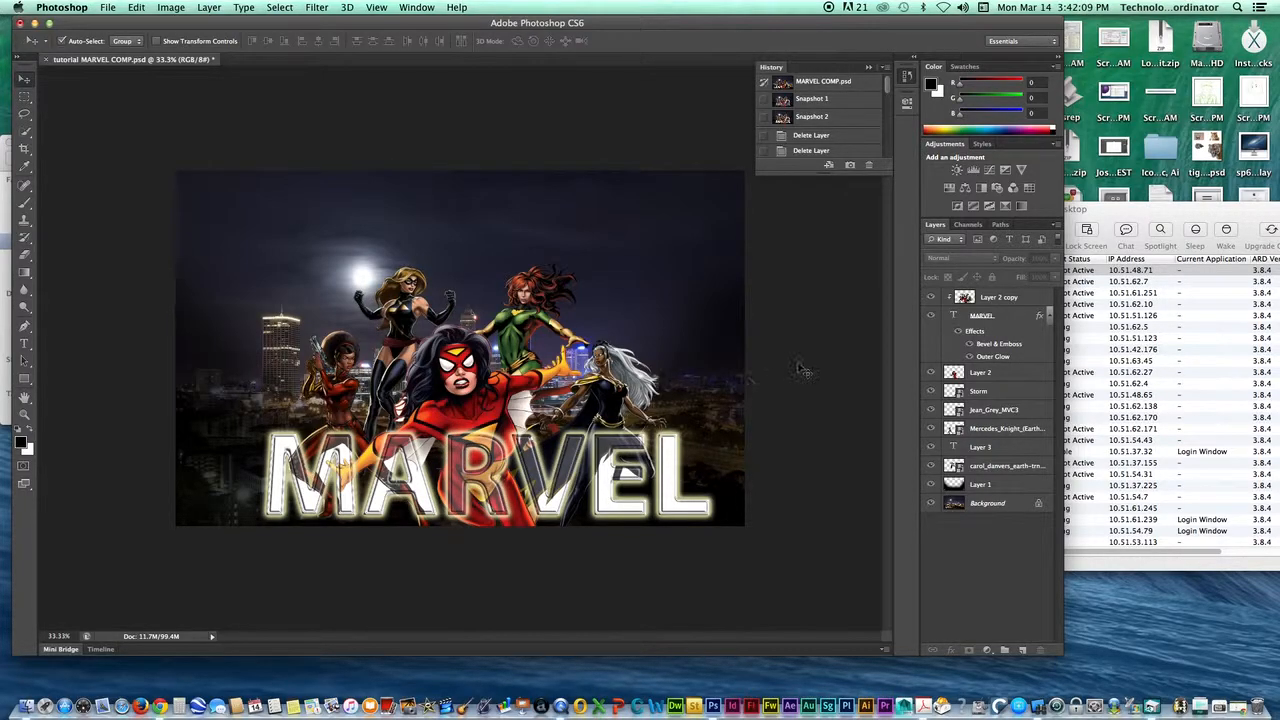
Step: Duplicate the Spider-Woman layer, Layer 2, and move the duplicate to the top of the layer stack
{"action": "left_click", "coordinate": [978, 373]}
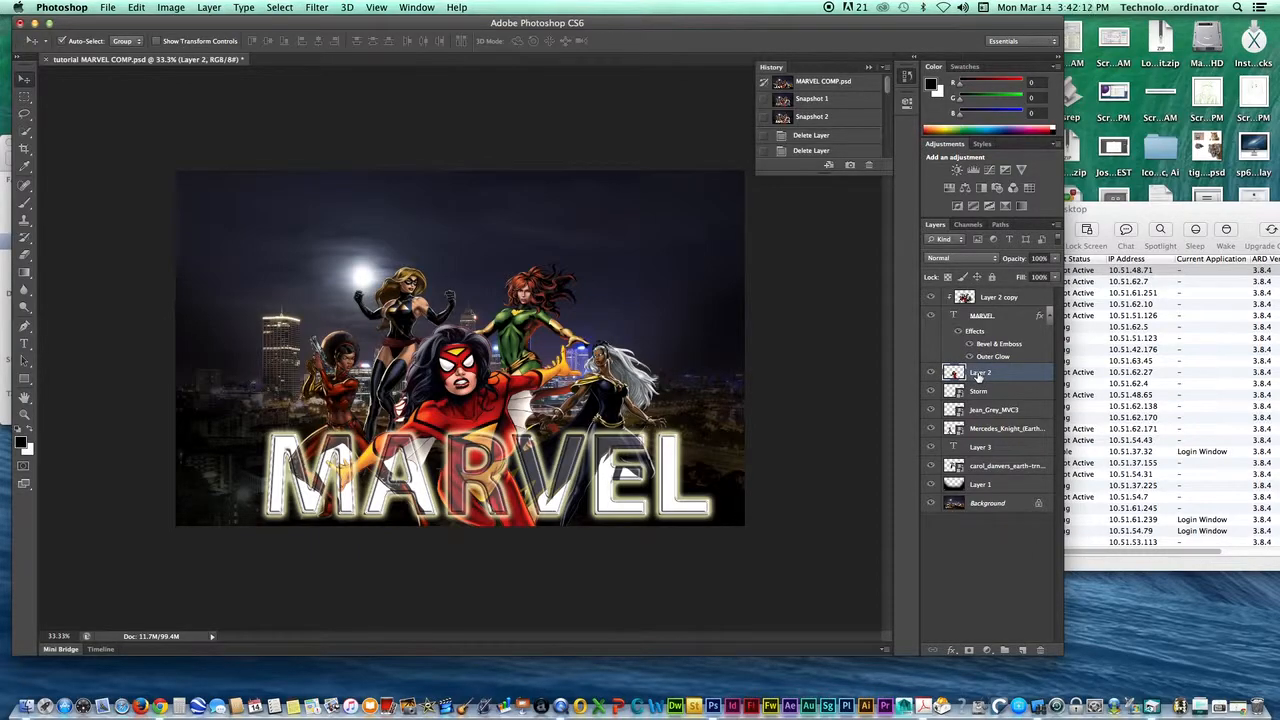
{"action": "left_click", "coordinate": [1056, 226]}
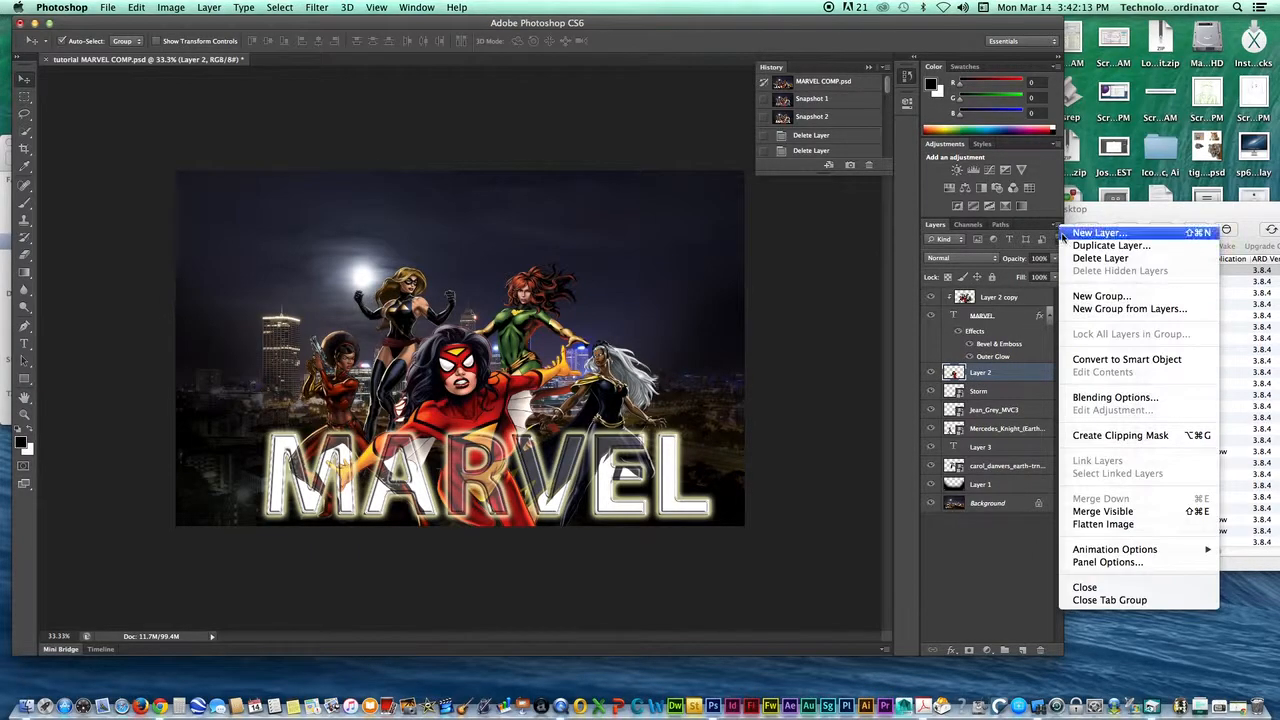
{"action": "left_click", "coordinate": [1100, 246]}
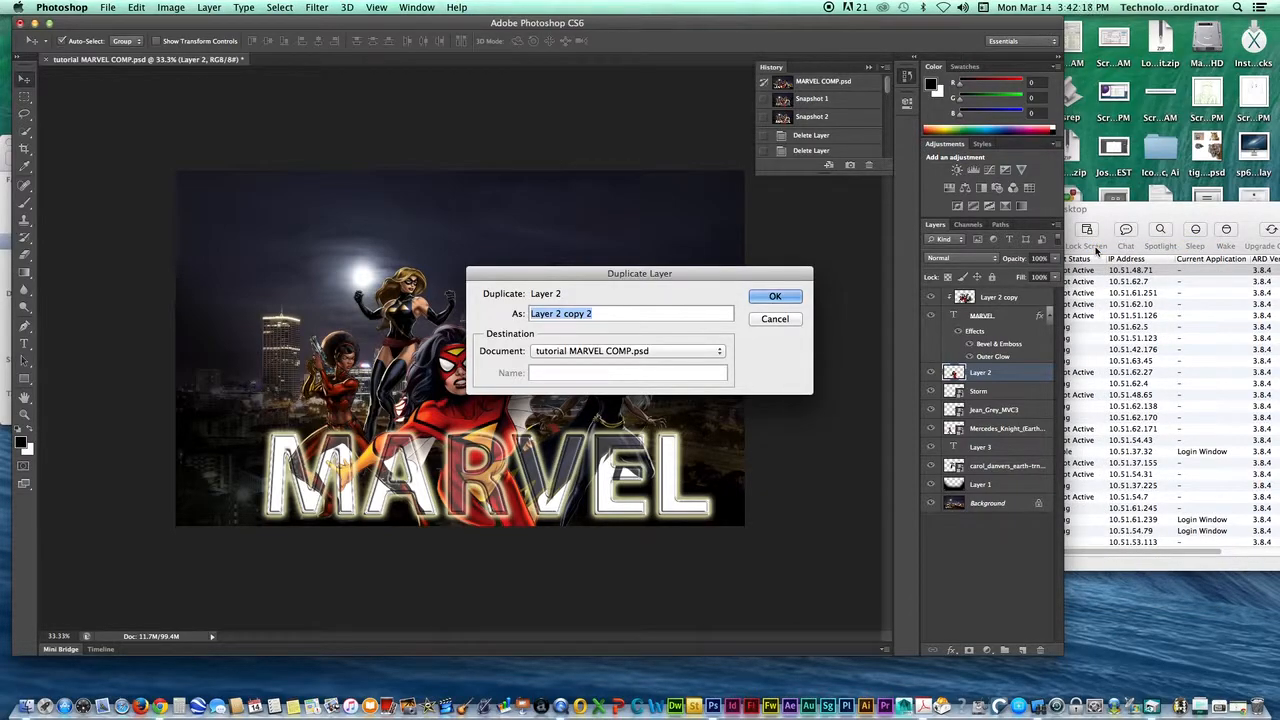
{"action": "left_click", "coordinate": [774, 296]}
{"action": "left_click_drag", "start_coordinate": [953, 372], "coordinate": [978, 305]}
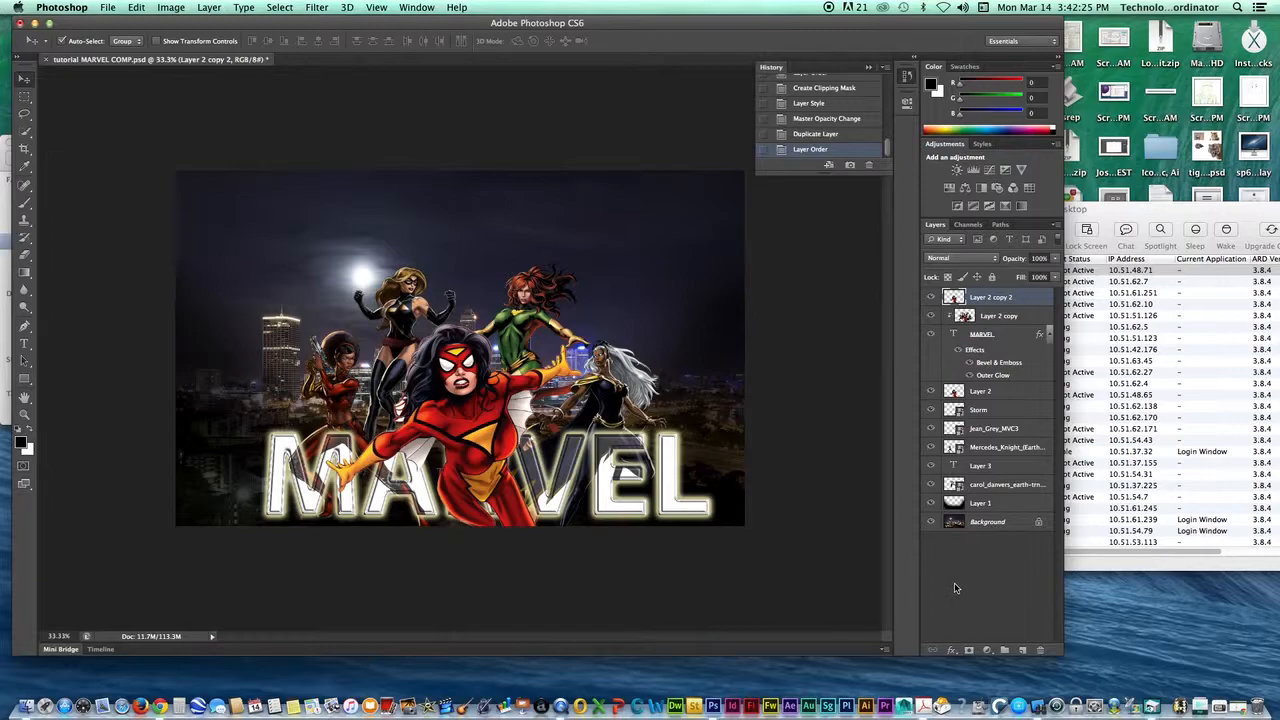
Step: Add a layer mask to the top Spider-Woman copy and paint black over her lower body and wing area, enlarging the brush to 150
{"action": "left_click", "coordinate": [968, 650]}
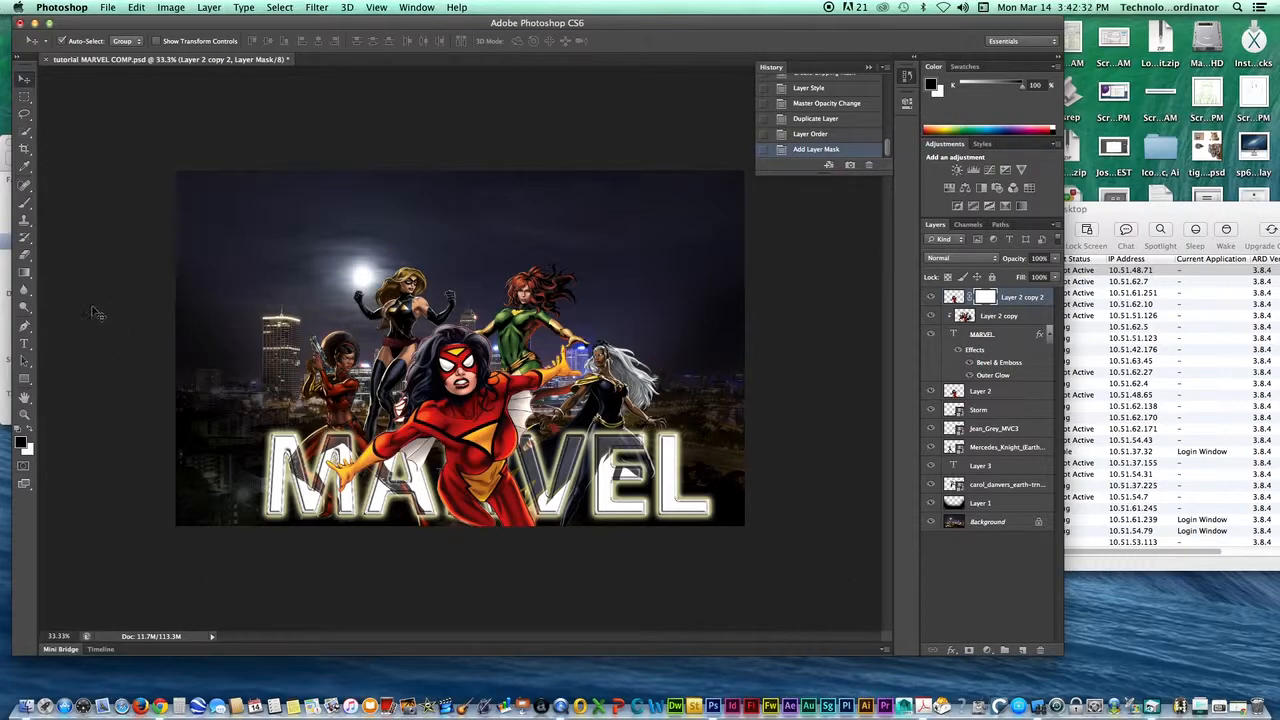
{"action": "left_click", "coordinate": [25, 203]}
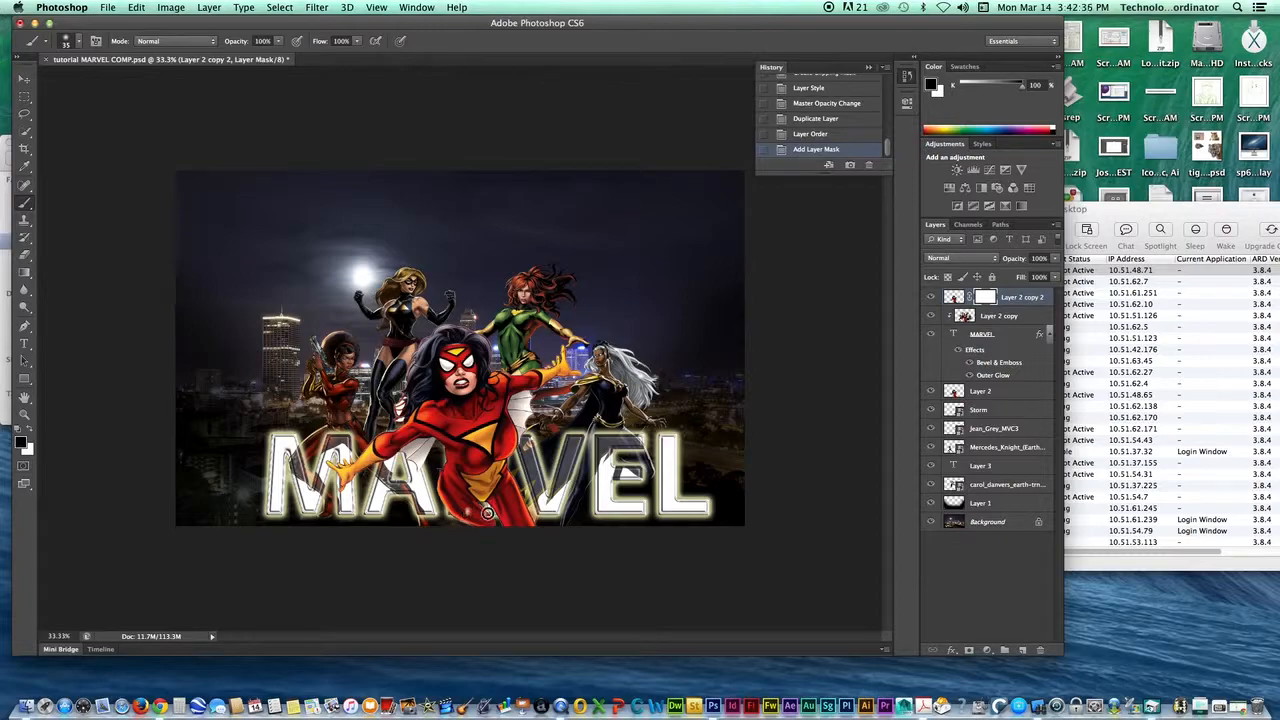
{"action": "left_click_drag", "start_coordinate": [453, 505], "coordinate": [485, 490]}
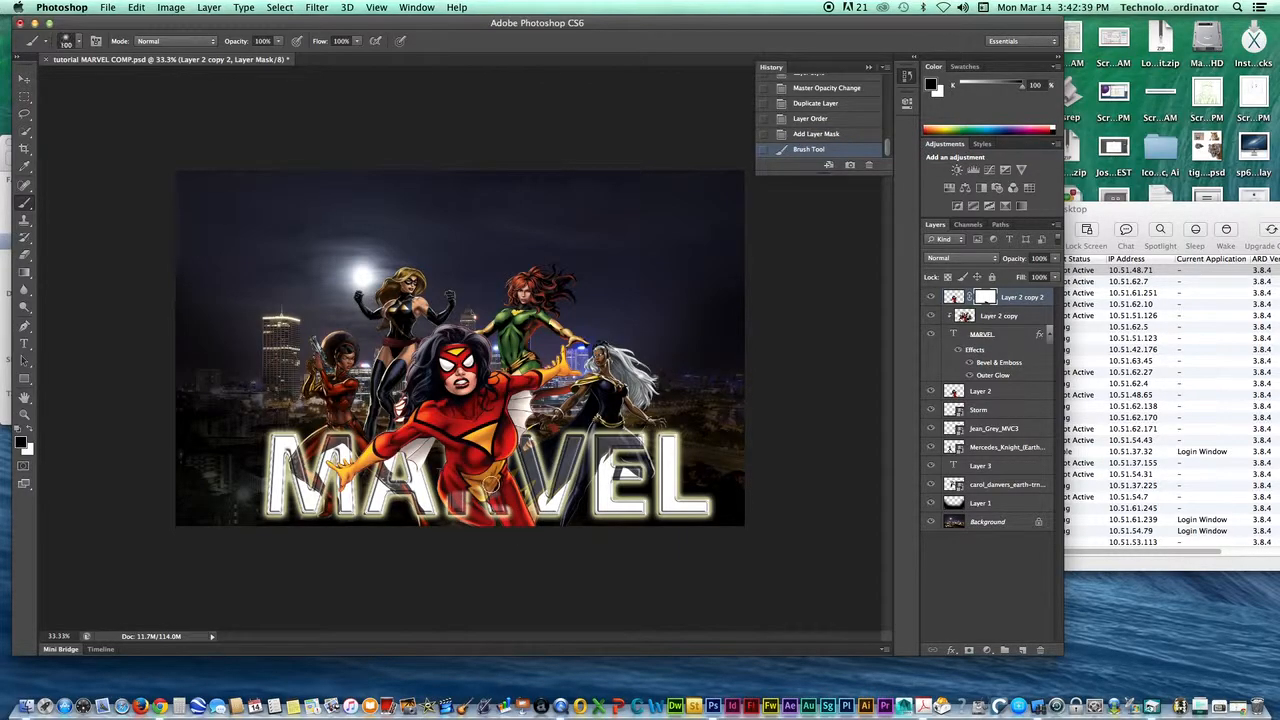
{"action": "key", "text": "bracketright"}
{"action": "key", "text": "bracketright"}
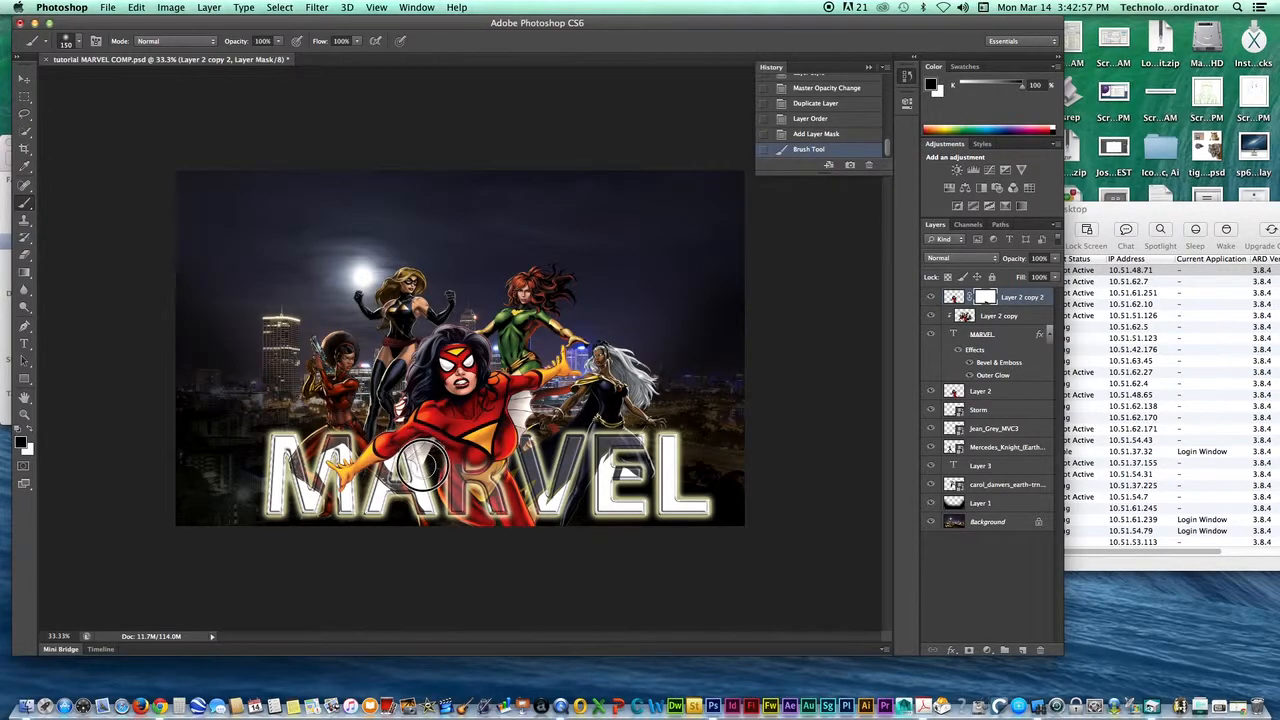
{"action": "left_click_drag", "start_coordinate": [422, 468], "coordinate": [423, 458]}
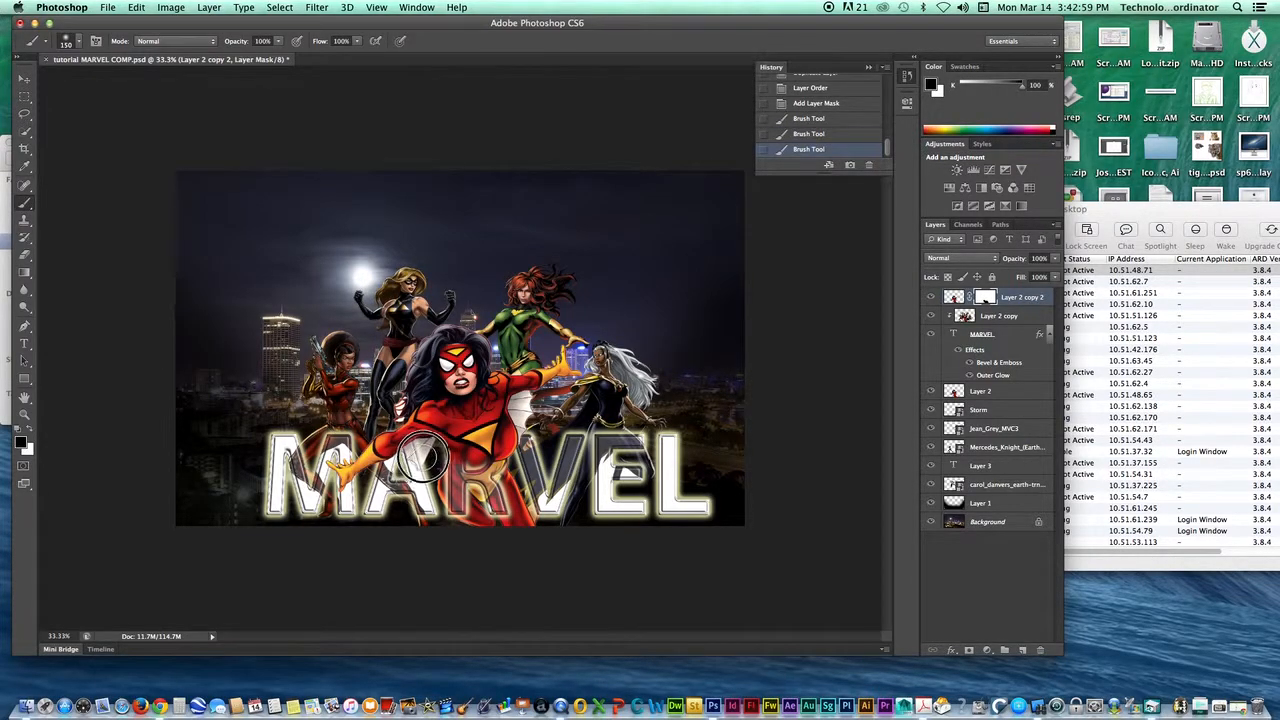
{"action": "left_click_drag", "start_coordinate": [418, 460], "coordinate": [424, 456]}
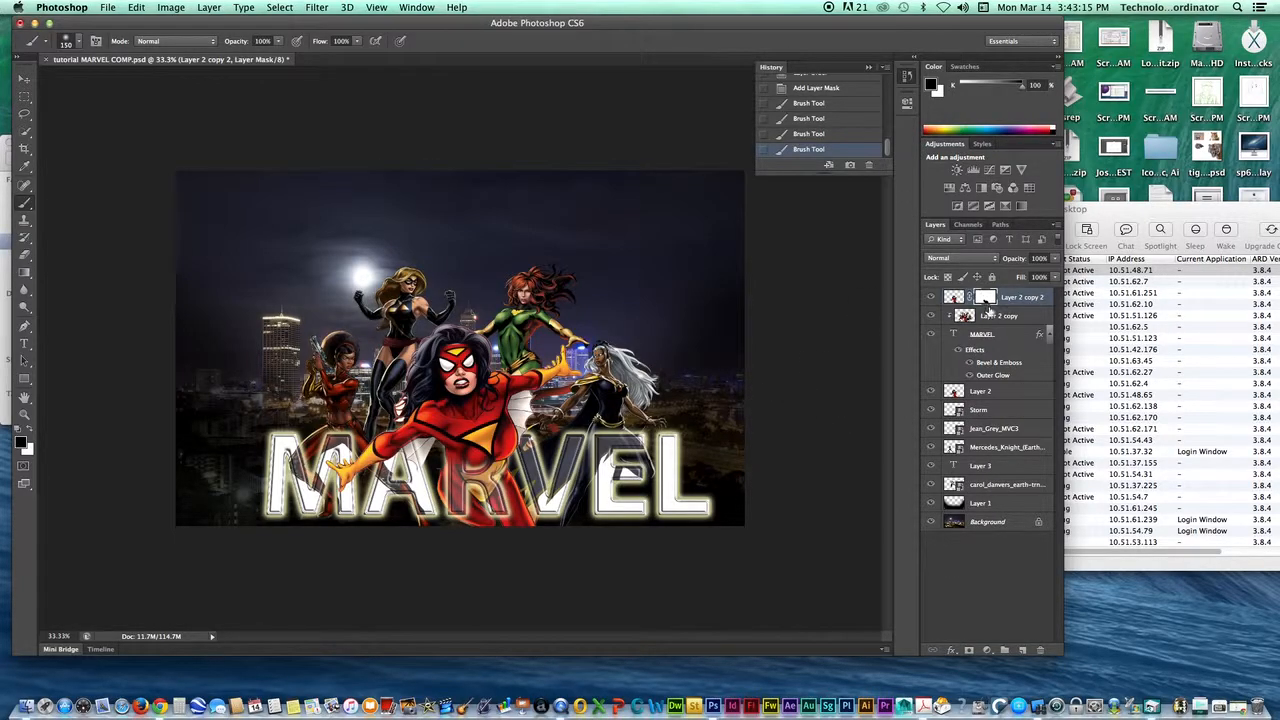
Step: Add a dark blue Color Overlay at 55% opacity to the MARVEL title
{"action": "left_click", "coordinate": [987, 339]}
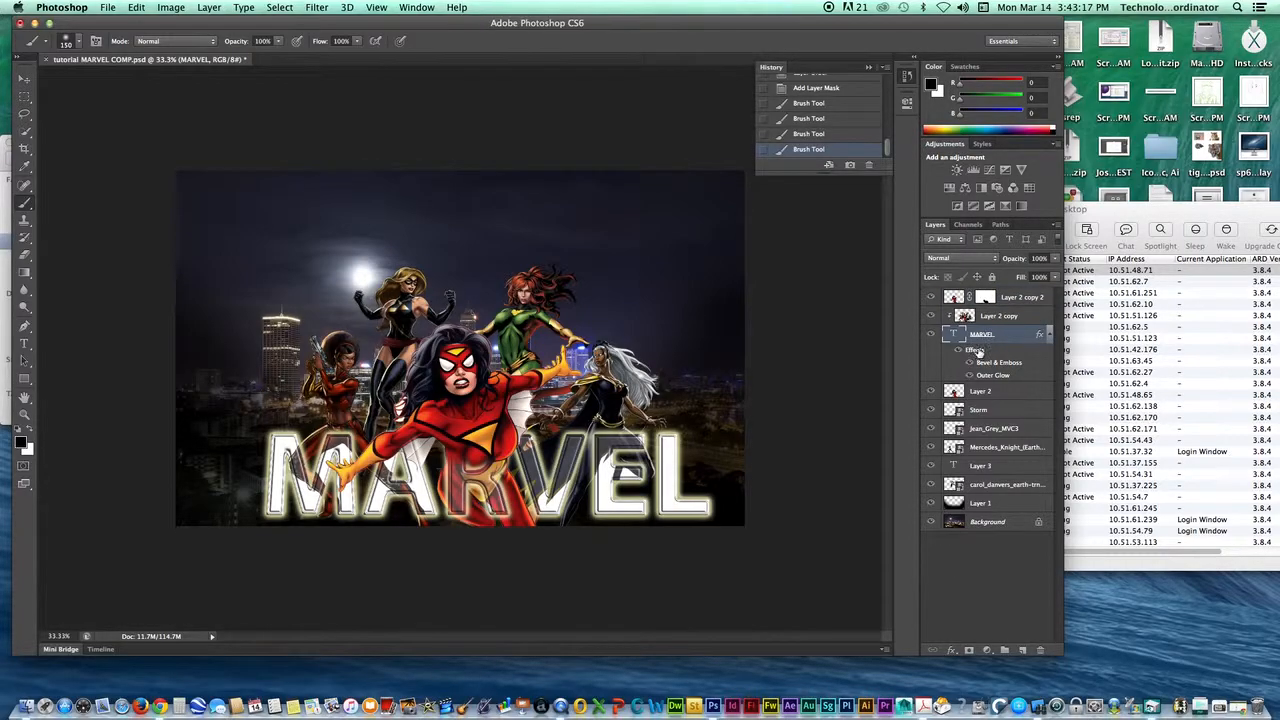
{"action": "double_click", "coordinate": [976, 350]}
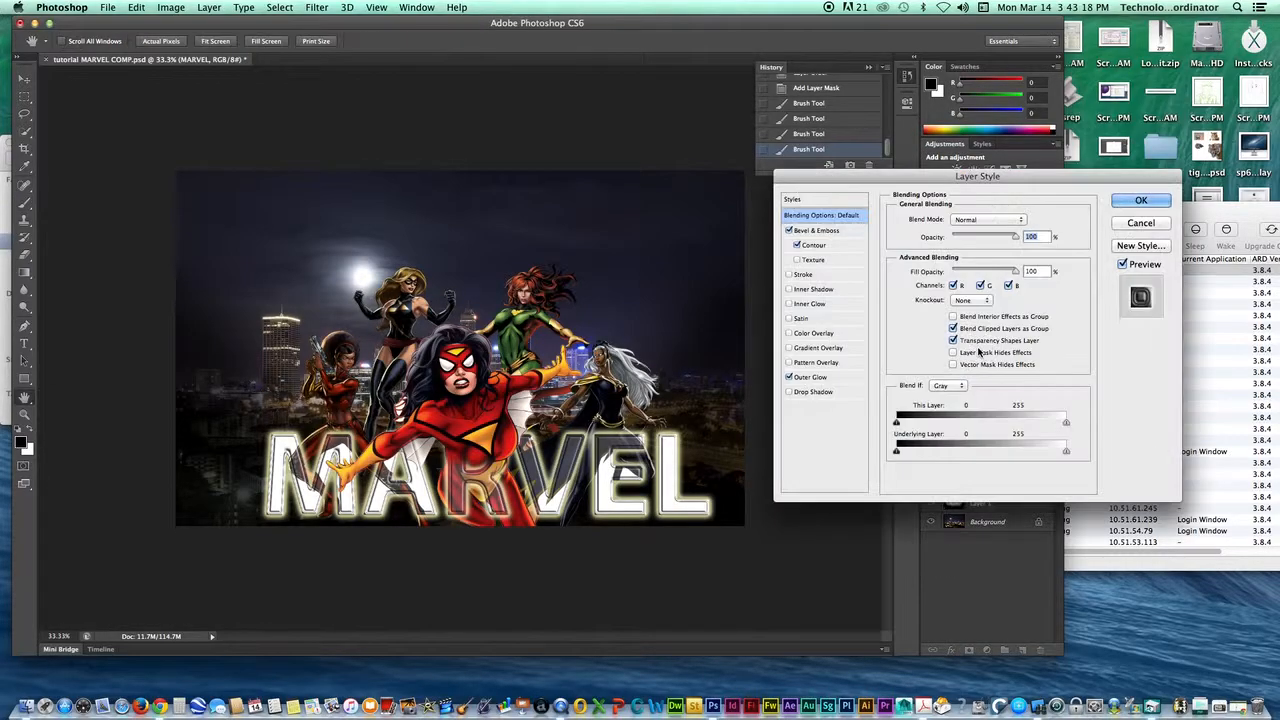
{"action": "left_click", "coordinate": [789, 333]}
{"action": "left_click", "coordinate": [815, 333]}
{"action": "left_click", "coordinate": [1030, 219]}
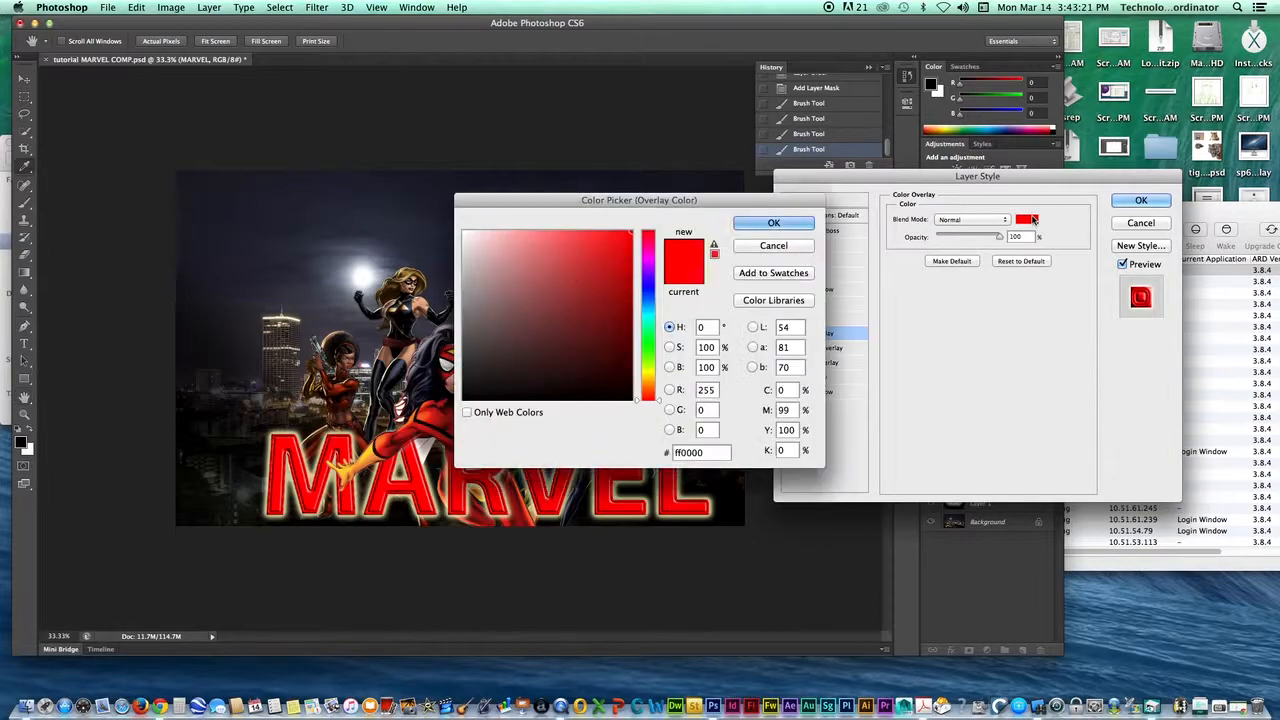
{"action": "left_click", "coordinate": [646, 295]}
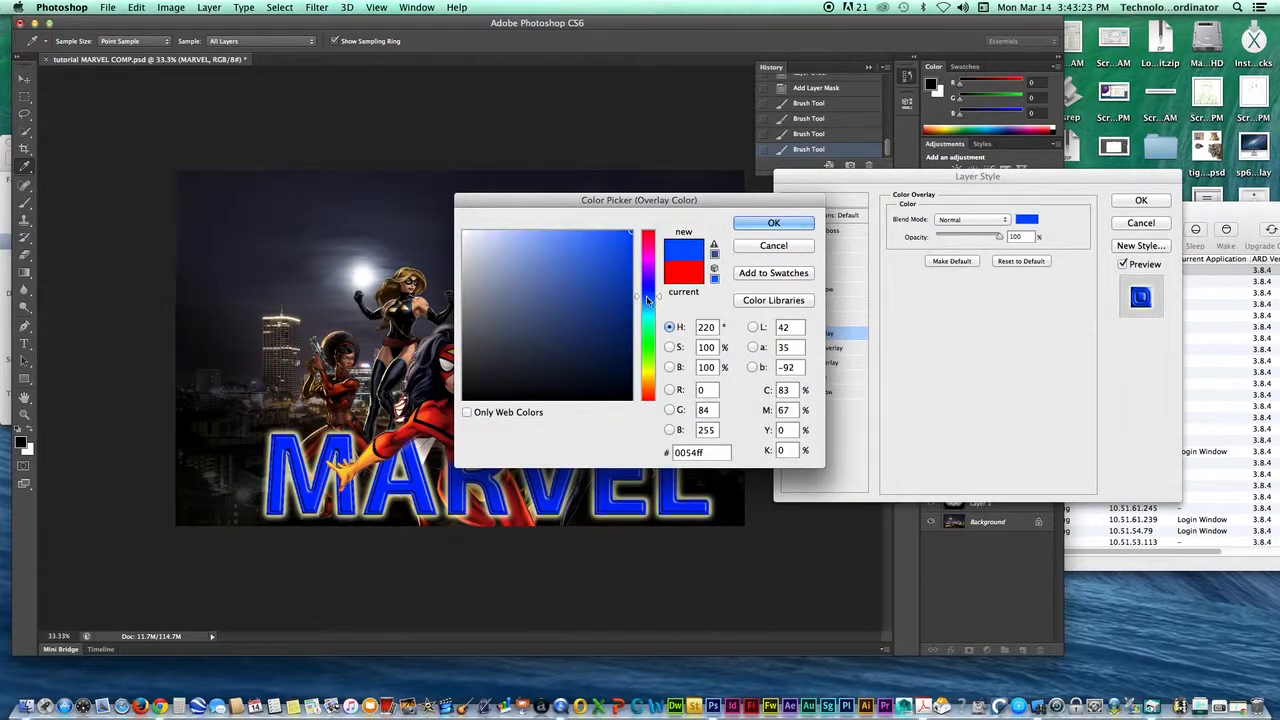
{"action": "left_click", "coordinate": [620, 342]}
{"action": "left_click", "coordinate": [754, 224]}
{"action": "left_click_drag", "start_coordinate": [998, 237], "coordinate": [970, 245]}
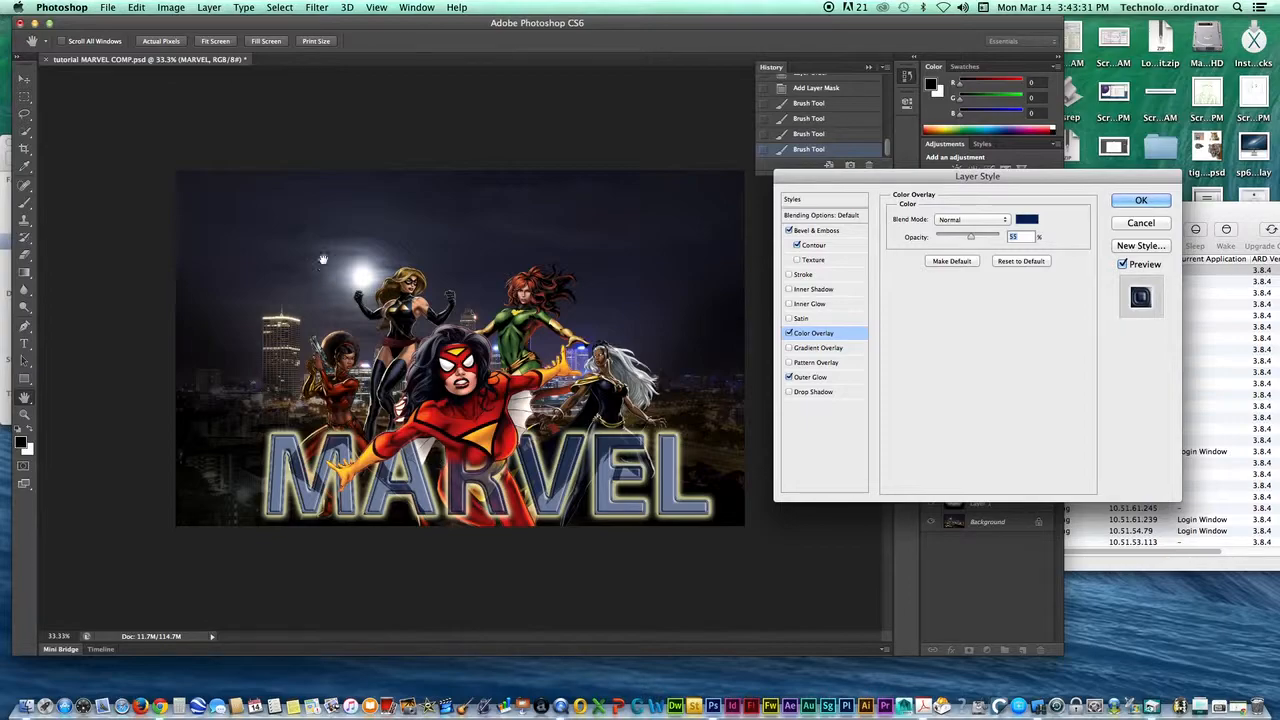
Step: Reduce the size of the MARVEL title's Outer Glow to a thinner edge and apply the layer styles
{"action": "left_click", "coordinate": [806, 379]}
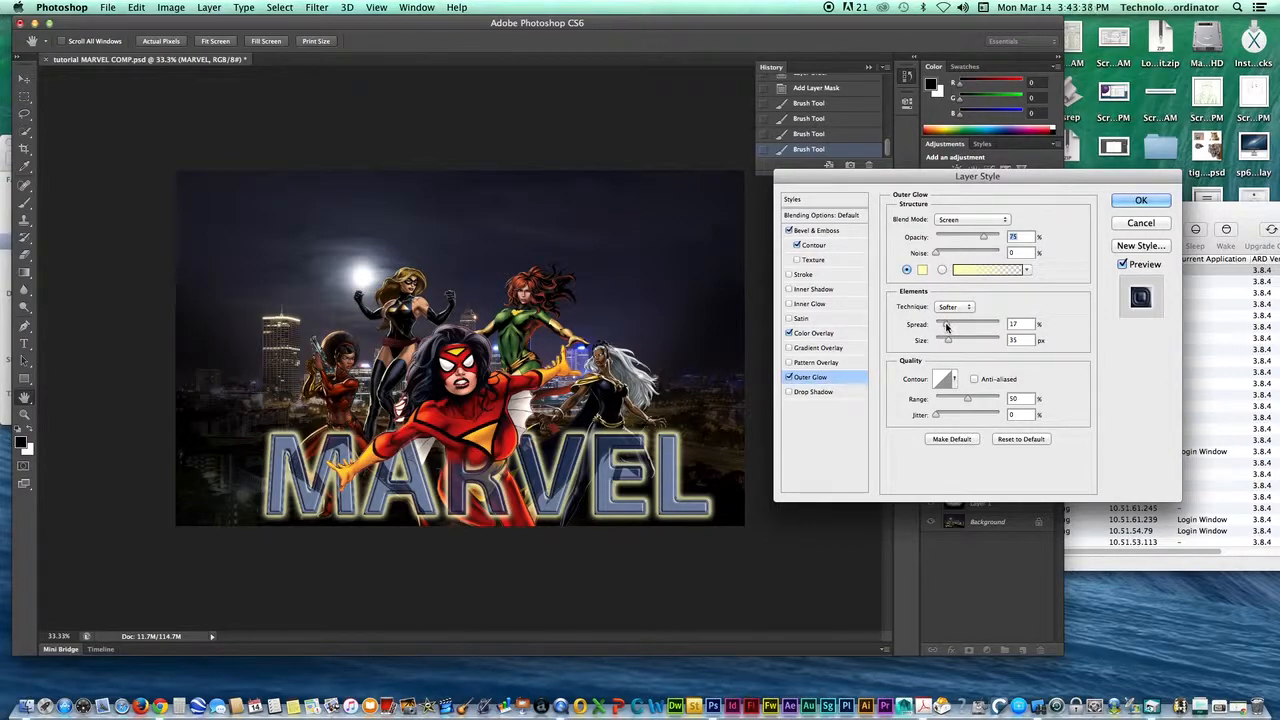
{"action": "left_click_drag", "start_coordinate": [950, 342], "coordinate": [941, 341]}
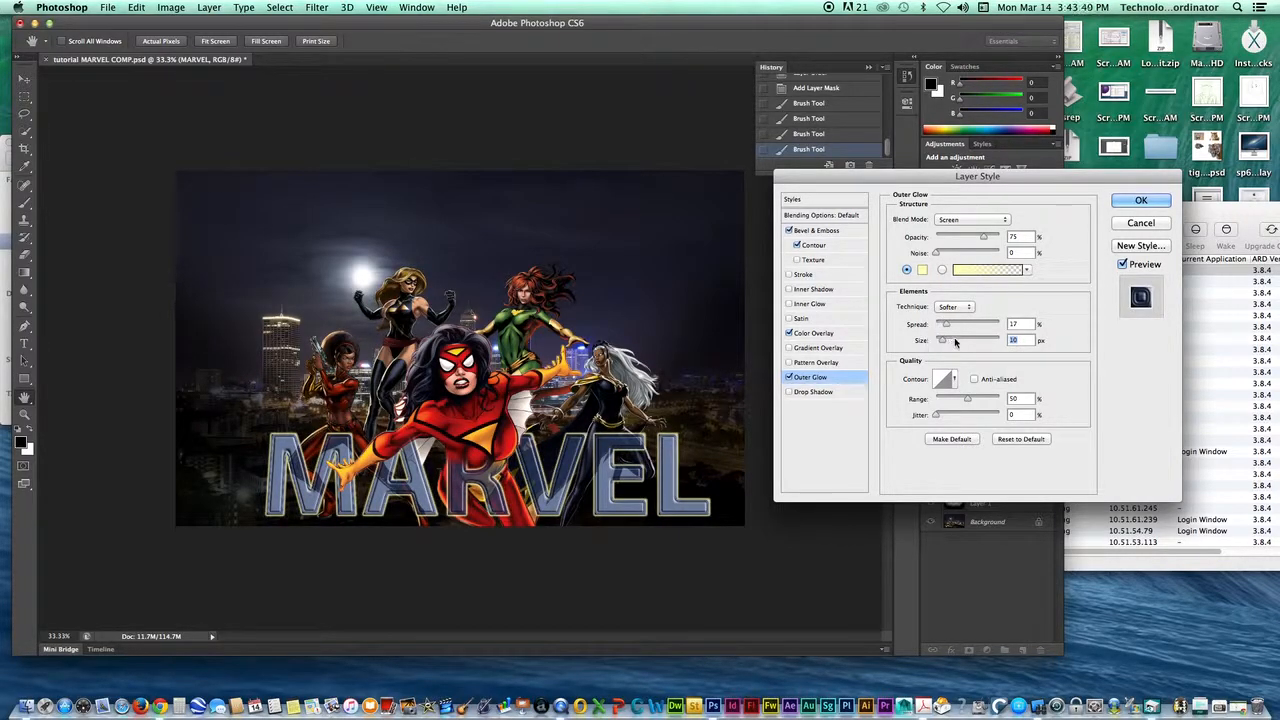
{"action": "left_click", "coordinate": [1139, 201]}
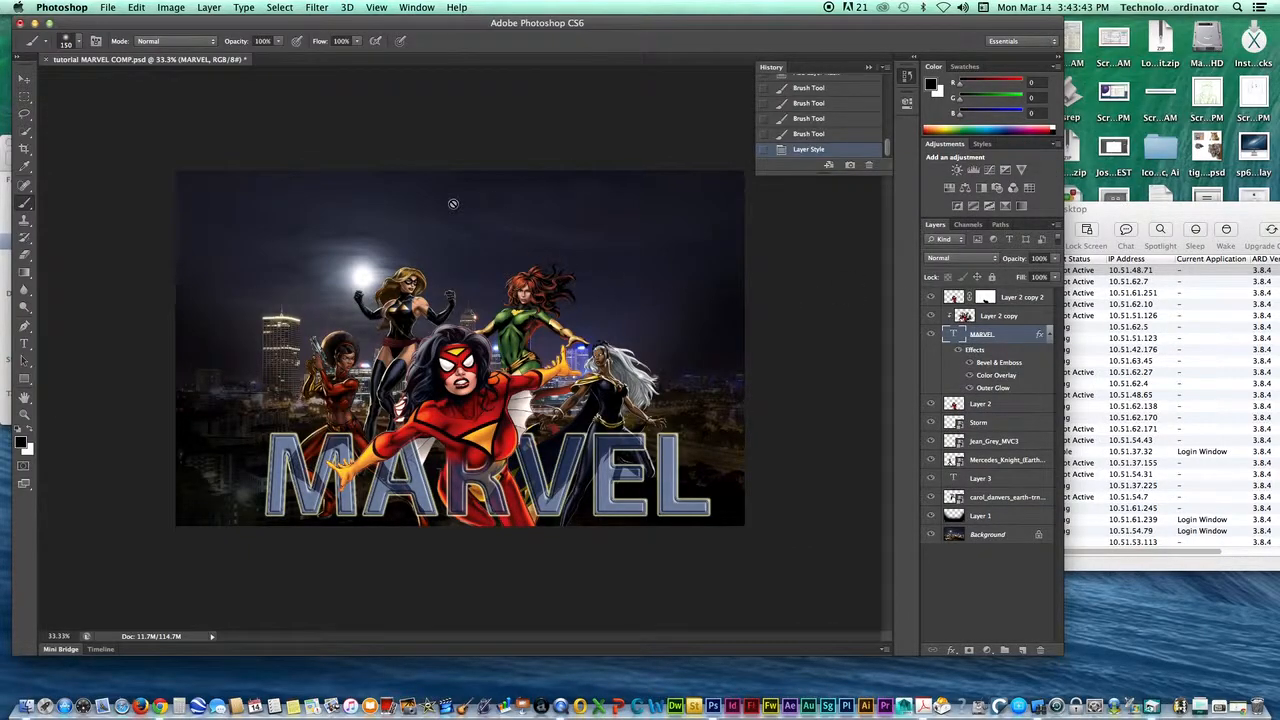